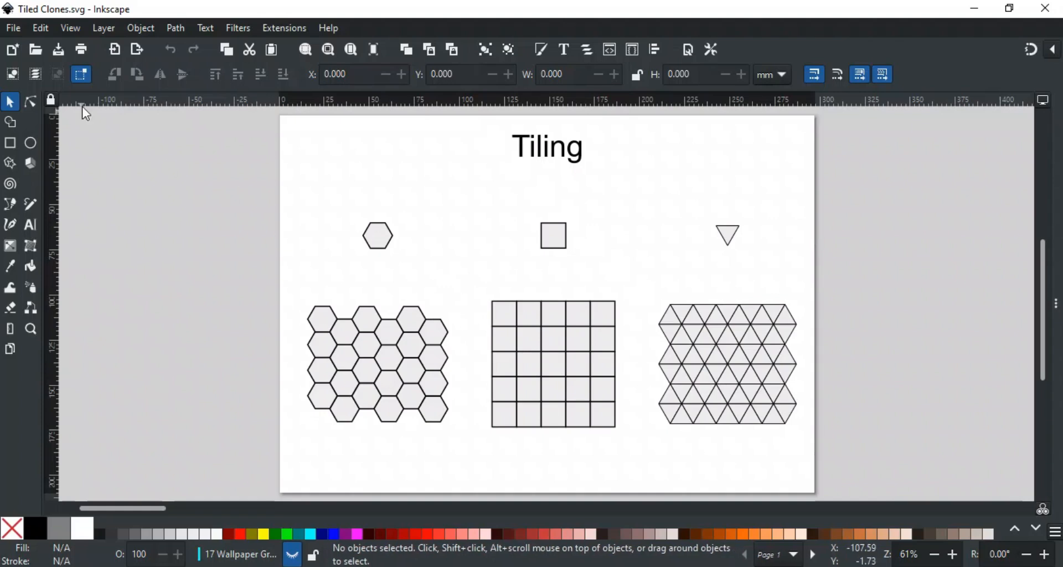
Open the Create Tiled Clones dialog
{"action": "left_click", "coordinate": [42, 28]}
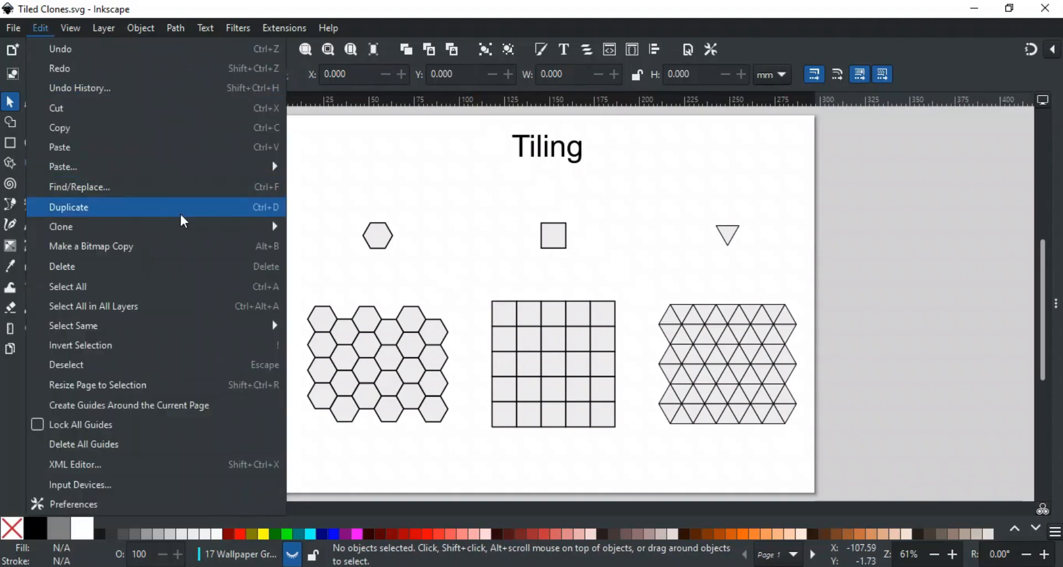
{"action": "mouse_move", "coordinate": [276, 231]}
{"action": "left_click", "coordinate": [341, 247]}
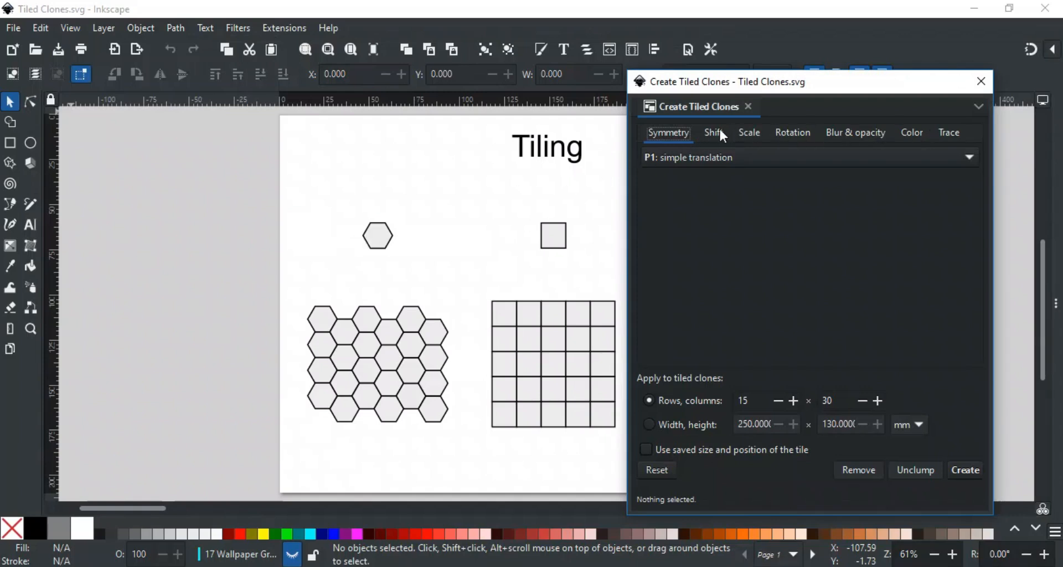
Examine the Shift, Scale, Rotation, Blur & opacity, Color and Trace settings for tiled clones, and return to the Symmetry settings
{"action": "left_click", "coordinate": [721, 134]}
{"action": "left_click", "coordinate": [750, 133]}
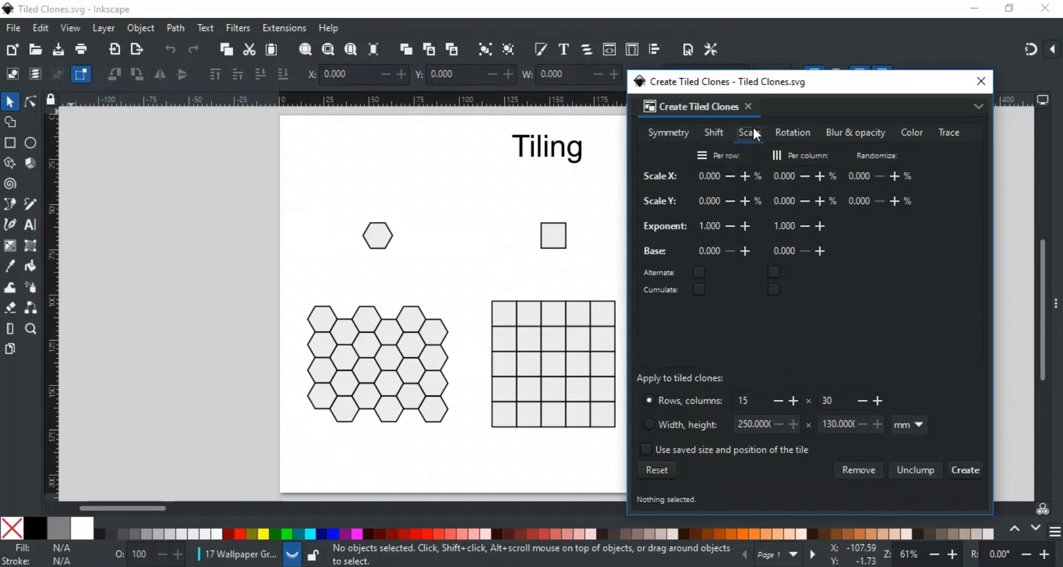
{"action": "left_click", "coordinate": [808, 134]}
{"action": "left_click", "coordinate": [871, 133]}
{"action": "left_click", "coordinate": [911, 132]}
{"action": "left_click", "coordinate": [961, 133]}
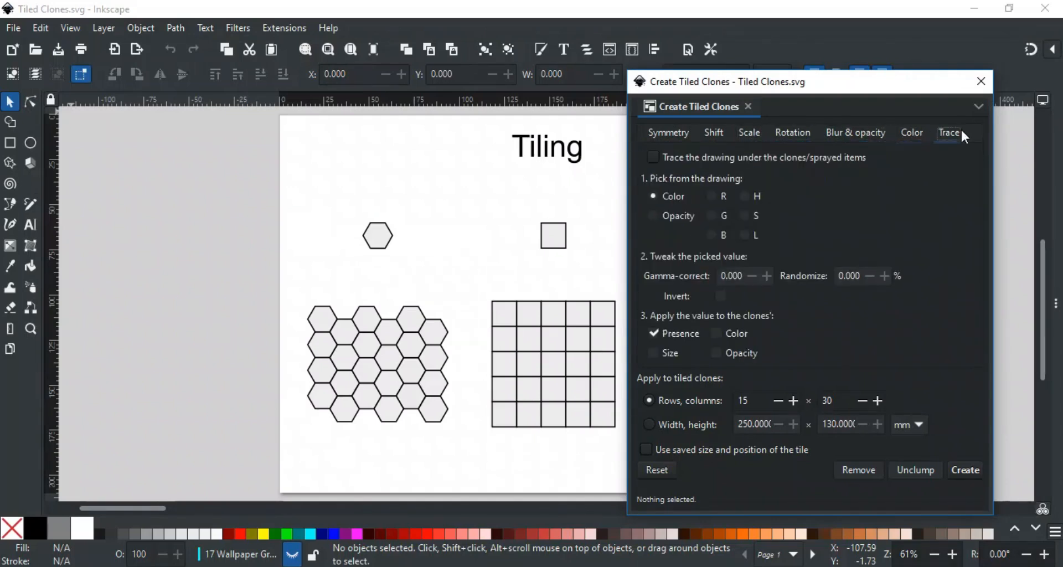
{"action": "left_click", "coordinate": [683, 132]}
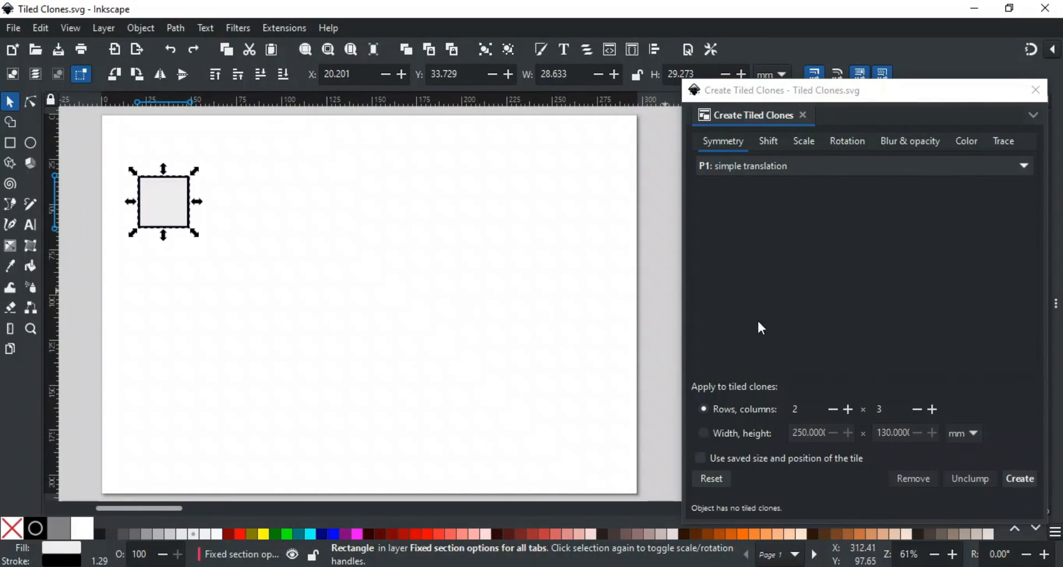
{"action": "left_click", "coordinate": [811, 145]}
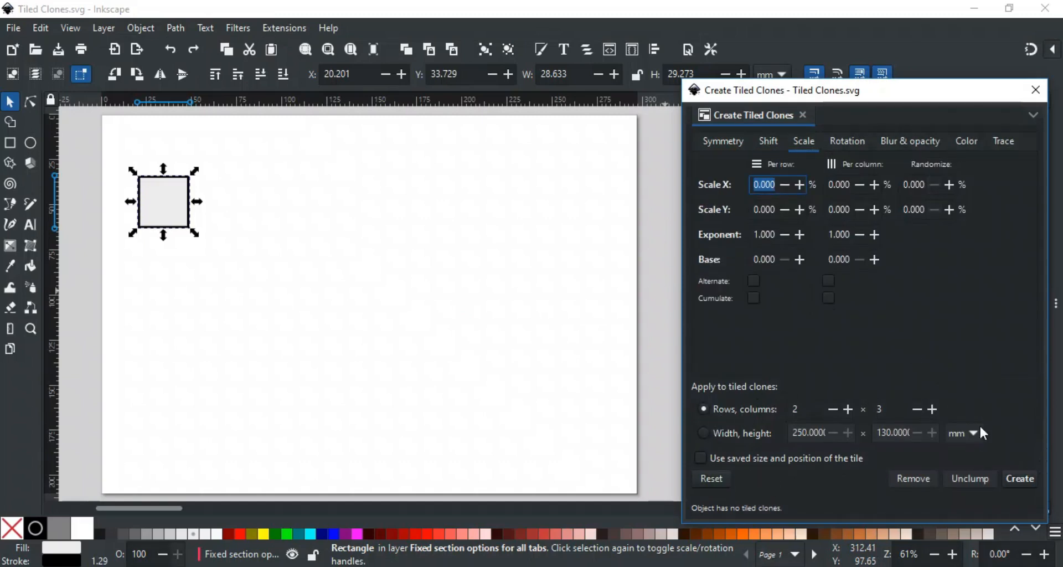
{"action": "left_click", "coordinate": [719, 142]}
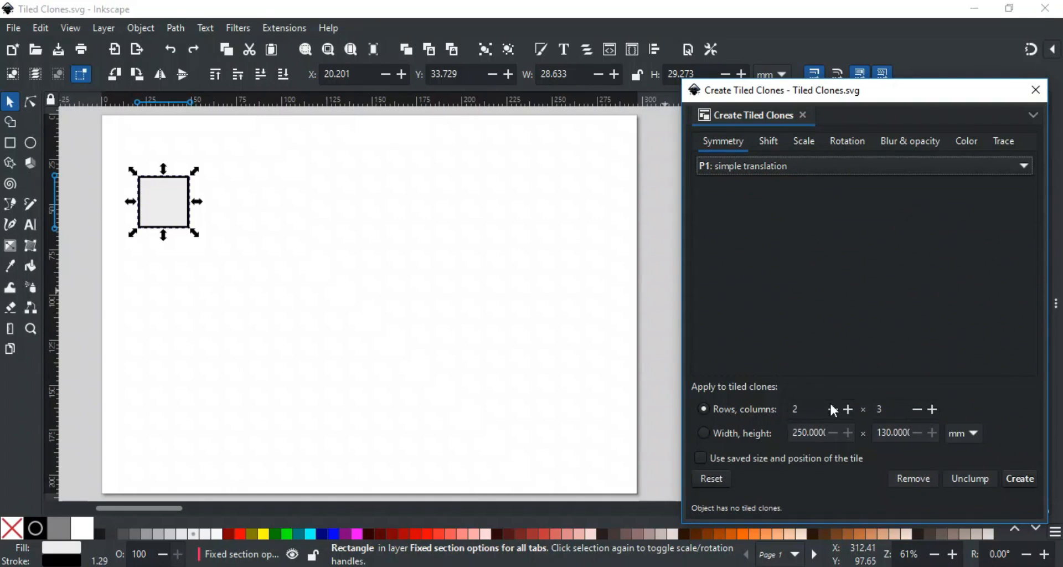
Create 2 × 3 simple-translation clones of the square, and move the original below them, shrink it to about 18.5 × 18.9 mm and fill it blue
{"action": "left_click", "coordinate": [1016, 479]}
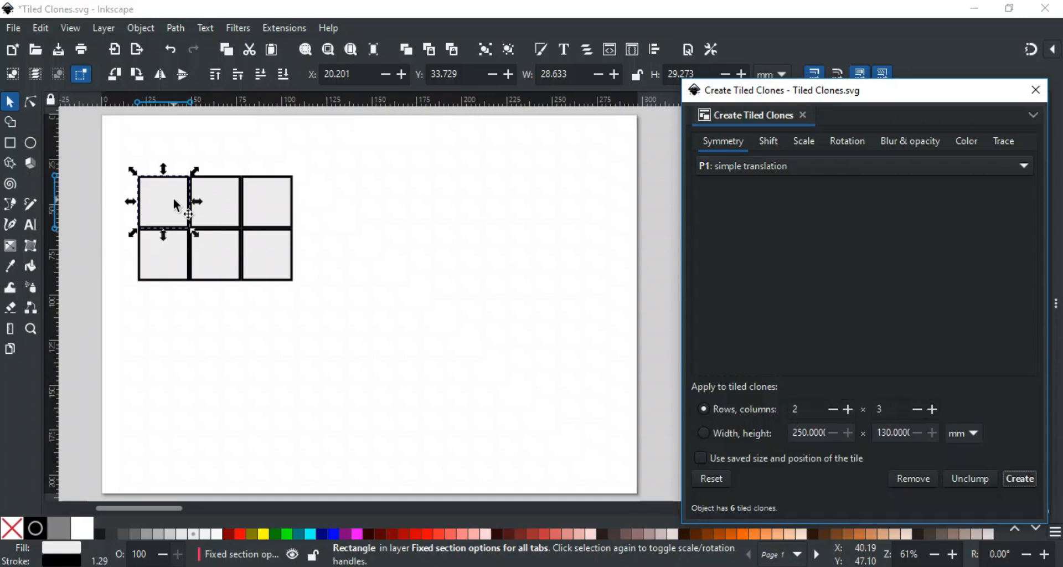
{"action": "key", "text": "alt"}
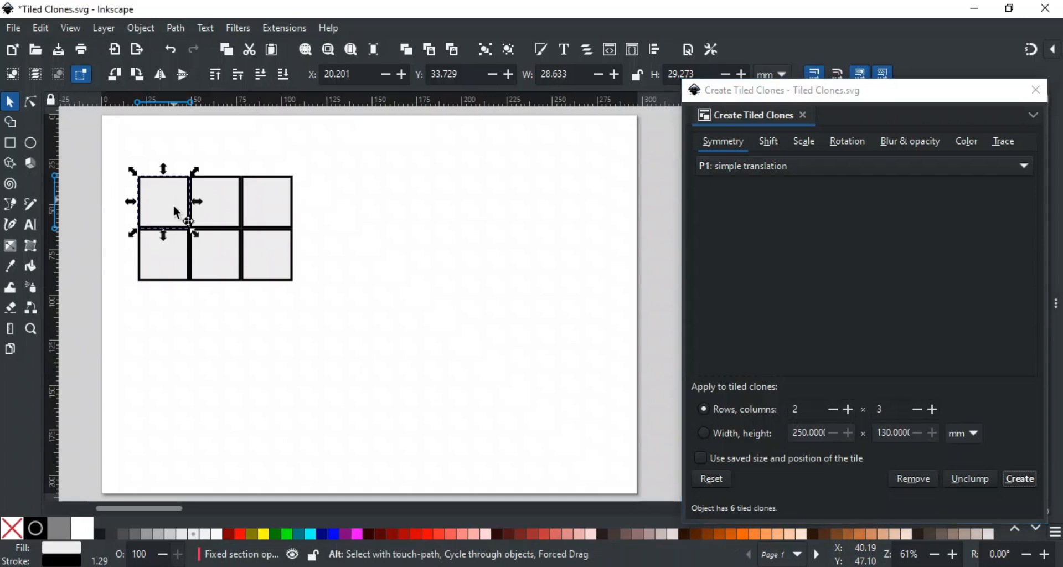
{"action": "left_click_drag", "start_coordinate": [174, 208], "coordinate": [197, 334]}
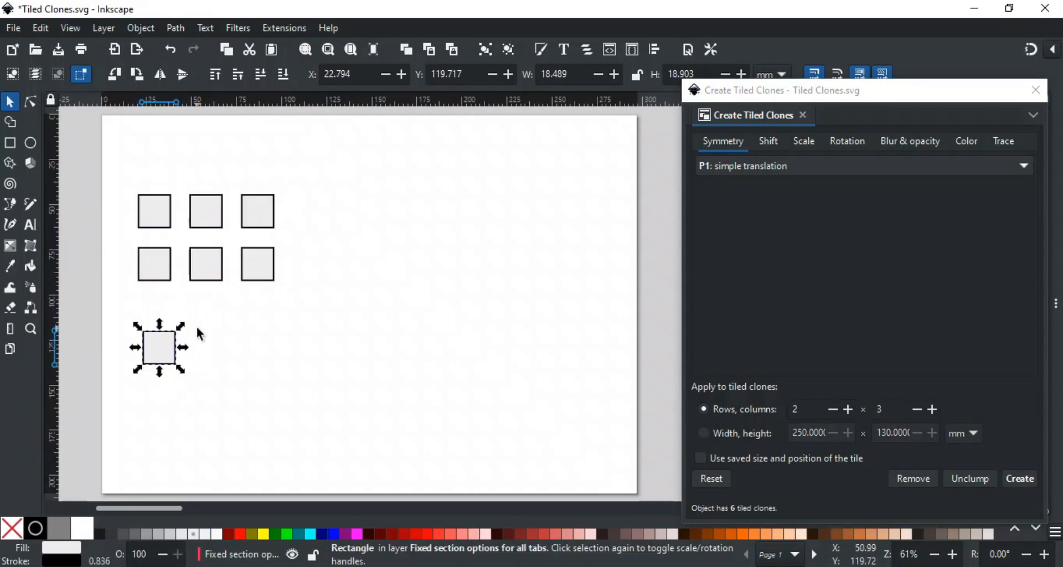
{"action": "left_click", "coordinate": [334, 535]}
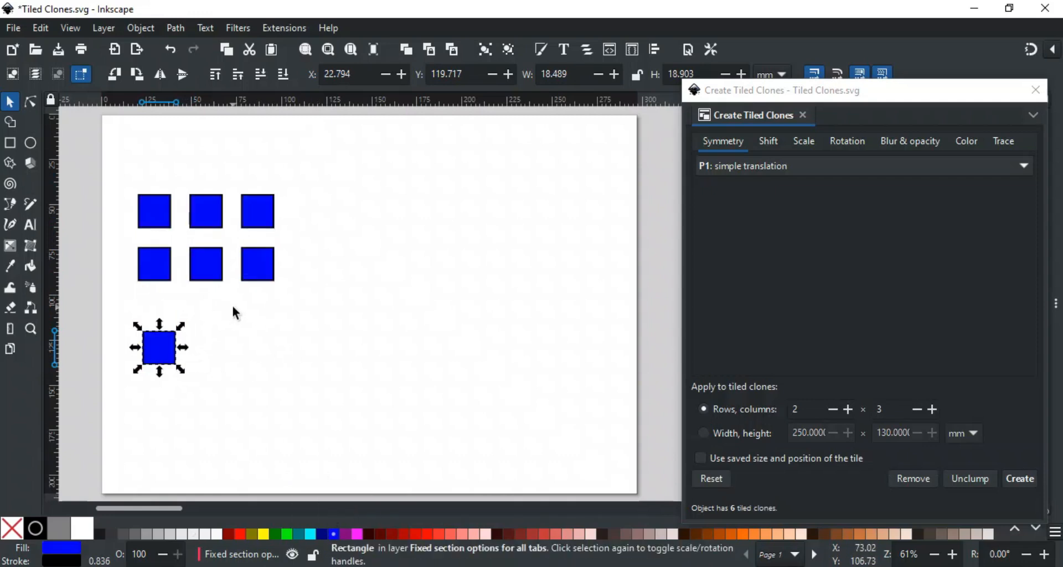
Undo the original square's fill, size and position changes as well as the tiling
{"action": "key", "text": "ctrl+z"}
{"action": "key", "text": "ctrl+z"}
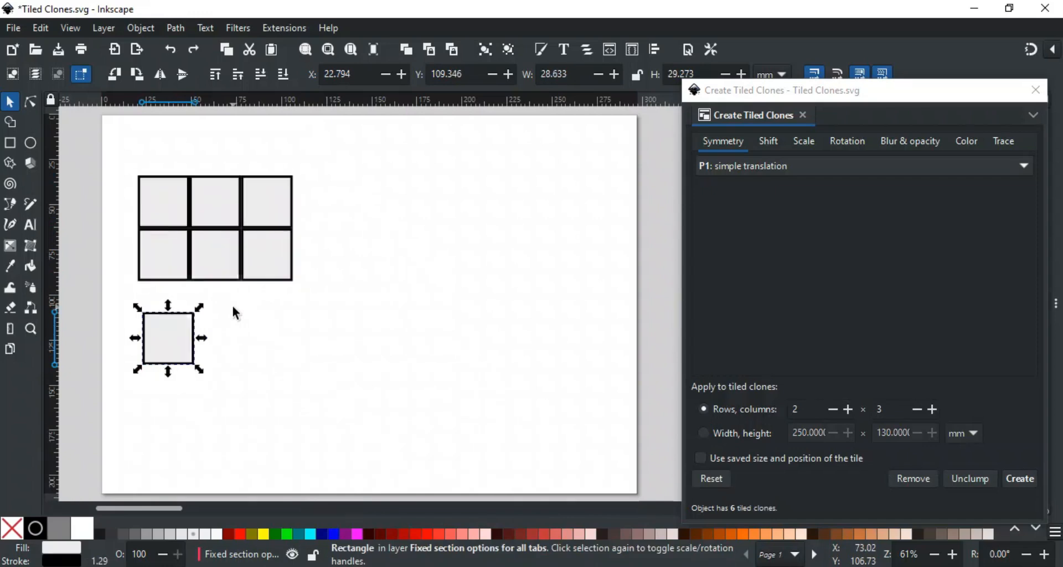
{"action": "key", "text": "ctrl+z"}
{"action": "key", "text": "ctrl+z"}
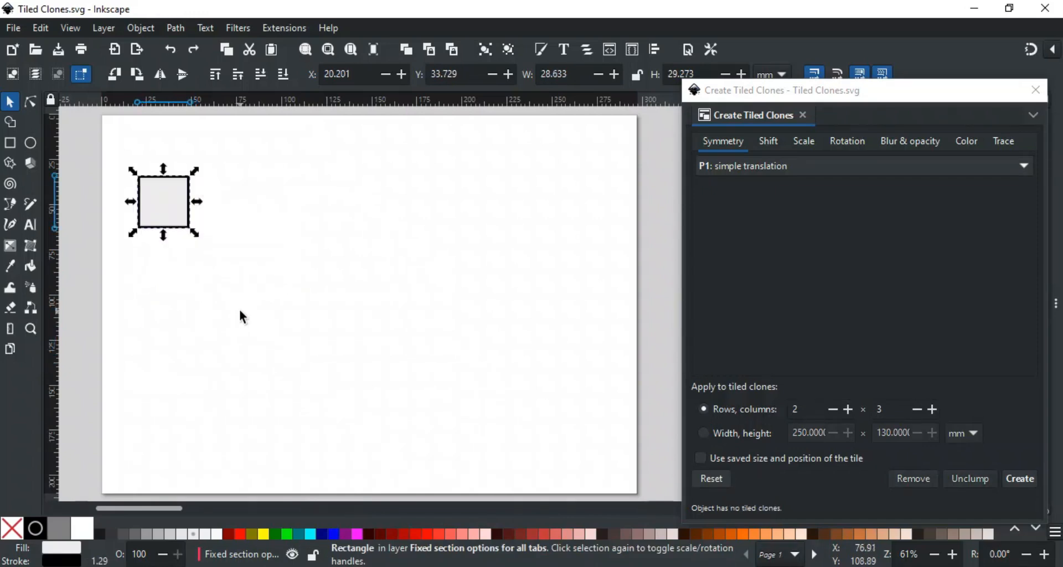
Tile the square with clones over a width and height of 250 × 130 mm, and undo the tiling
{"action": "left_click", "coordinate": [704, 431]}
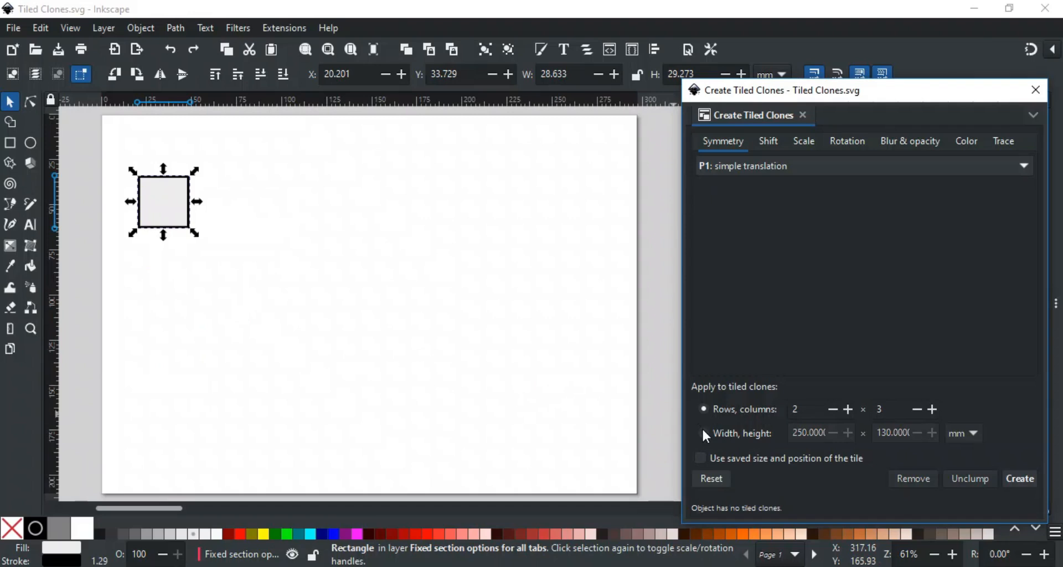
{"action": "left_click", "coordinate": [704, 433]}
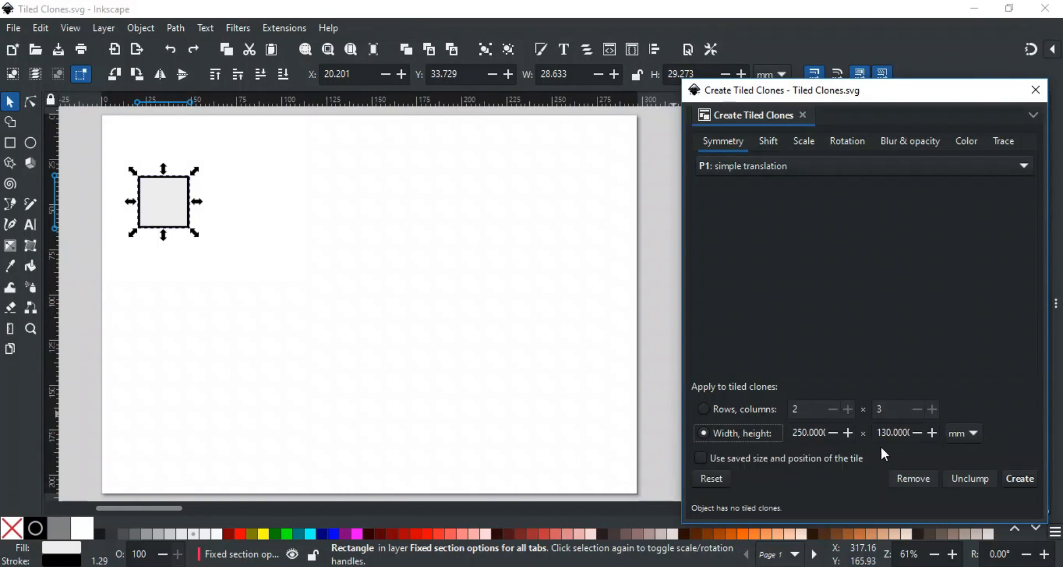
{"action": "left_click", "coordinate": [1017, 485]}
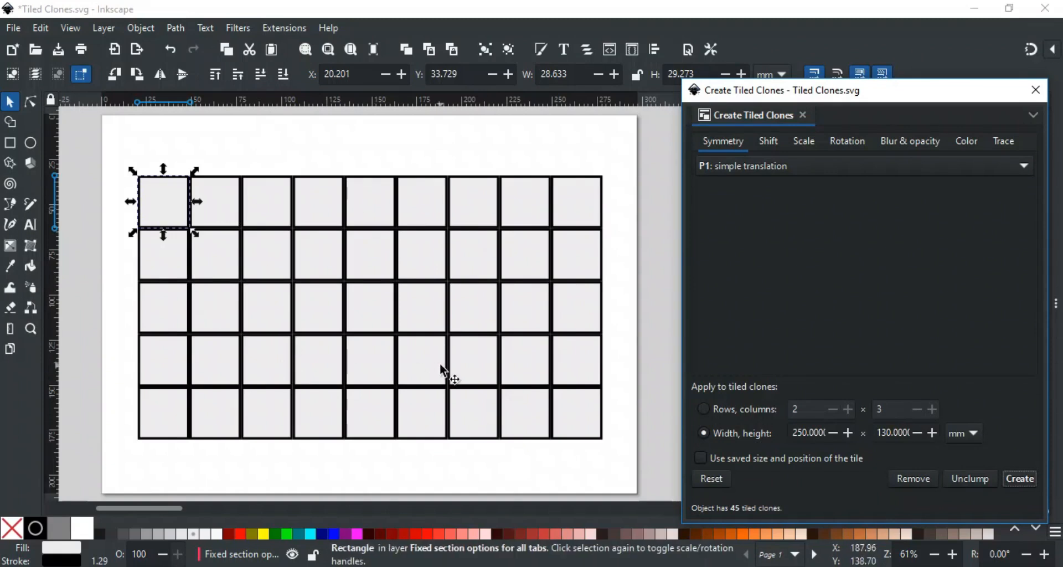
{"action": "key", "text": "ctrl+z"}
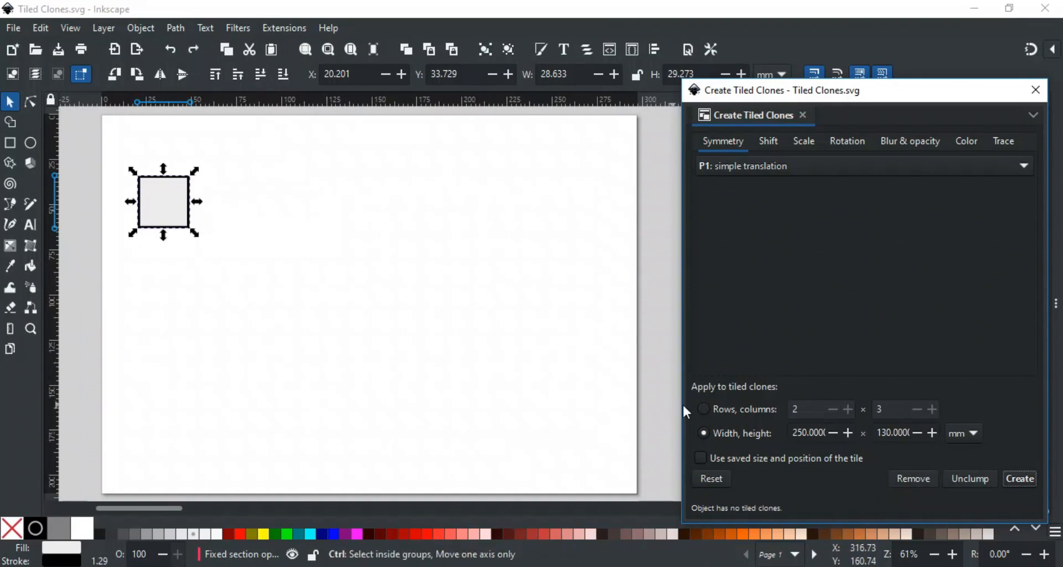
Switch the tiling back to rows and columns, create 2 × 3 clones of the square, and remove those clones
{"action": "left_click", "coordinate": [700, 409]}
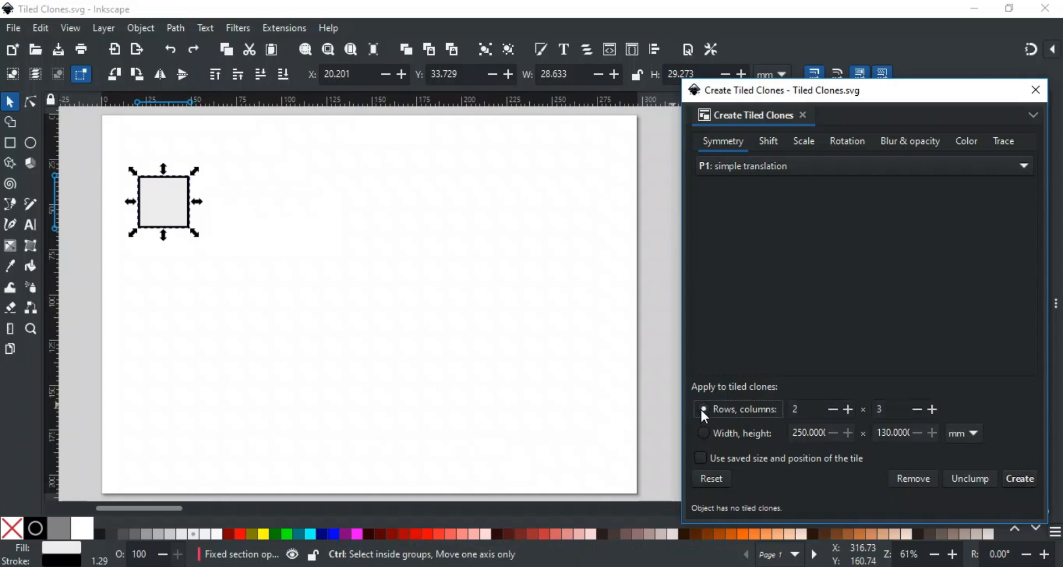
{"action": "left_click", "coordinate": [1026, 480]}
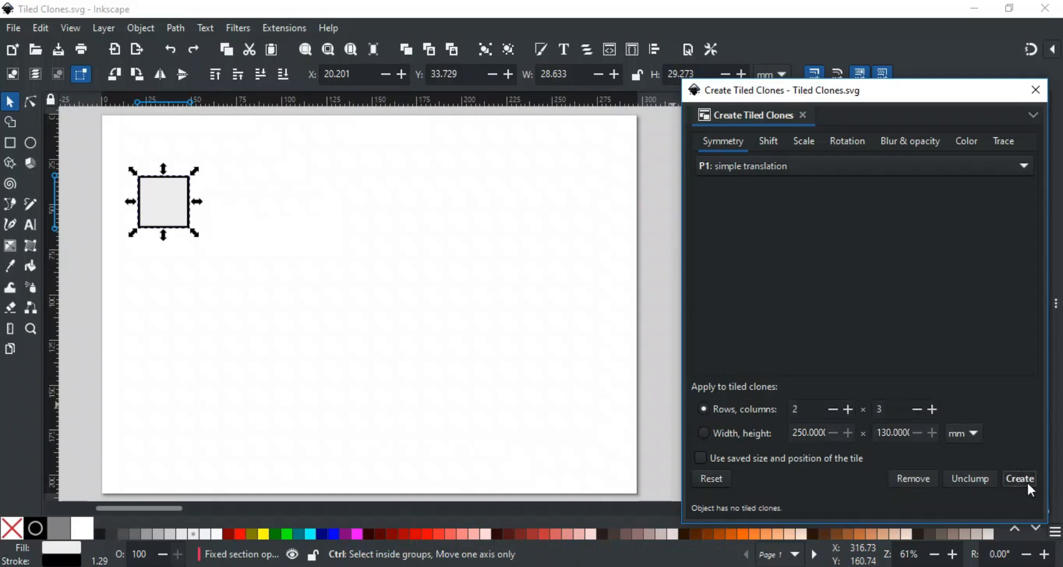
{"action": "left_click", "coordinate": [928, 475]}
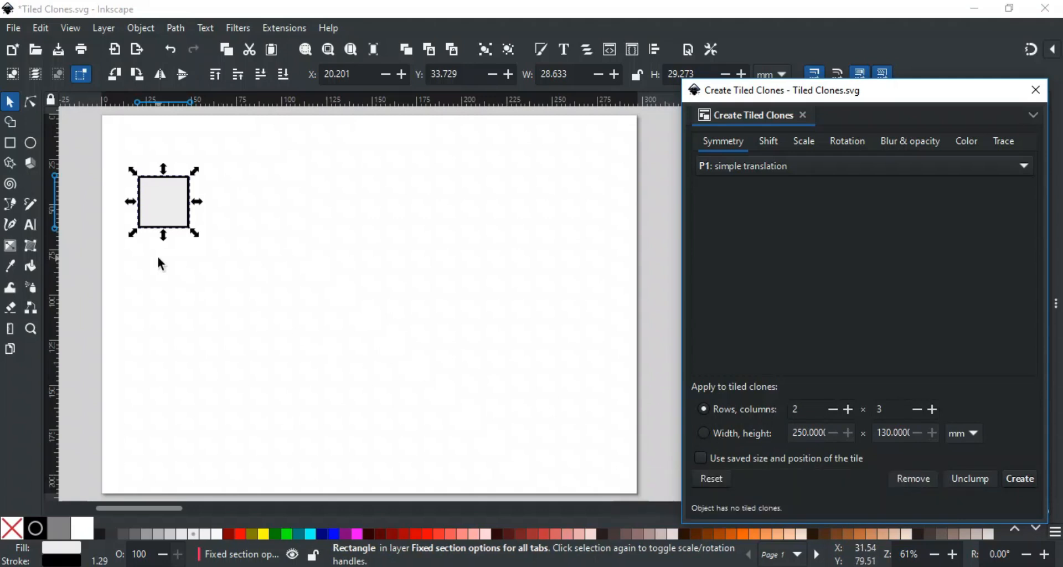
Place two flattened copies of the square, about 28.6 × 14.2 mm, side by side below it at X about 20.2 and 172.3 mm
{"action": "left_click_drag", "start_coordinate": [158, 230], "coordinate": [181, 428]}
{"action": "left_click_drag", "start_coordinate": [165, 290], "coordinate": [445, 336]}
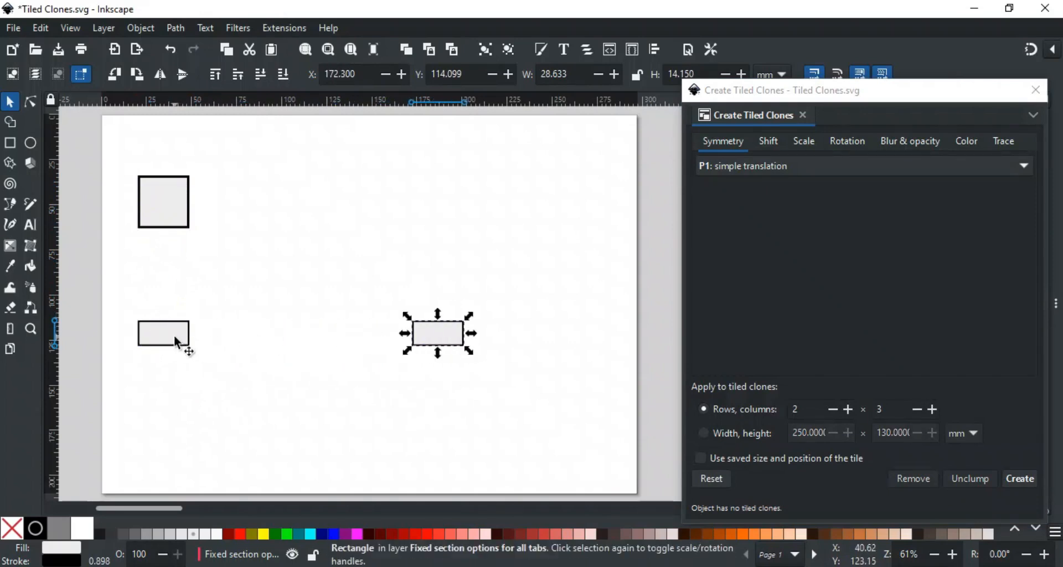
Create 2 × 3 tiled clones of the flattened rectangle directly below the square, and the same of the square itself
{"action": "left_click", "coordinate": [191, 338]}
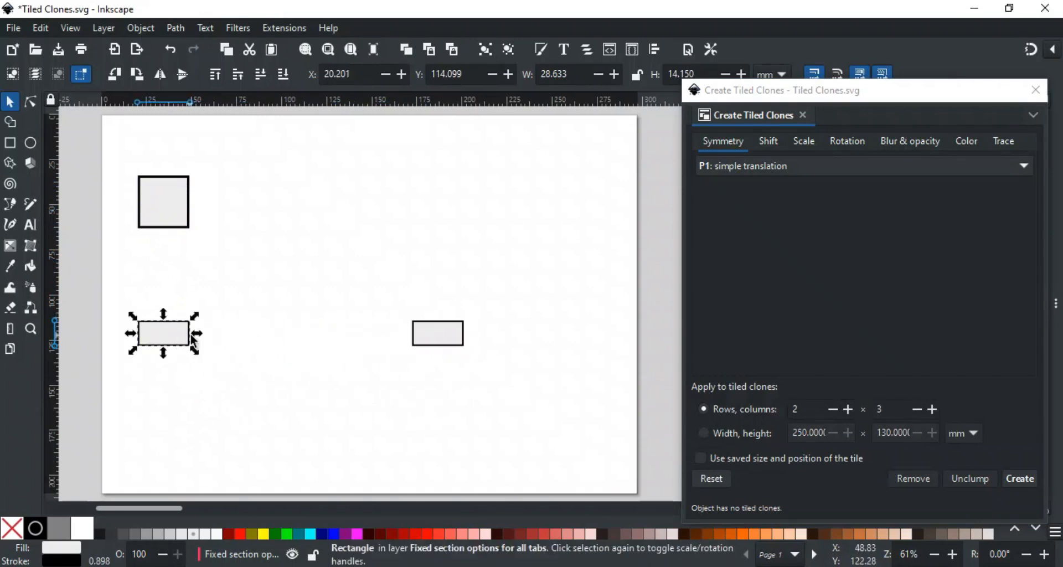
{"action": "left_click", "coordinate": [1012, 483]}
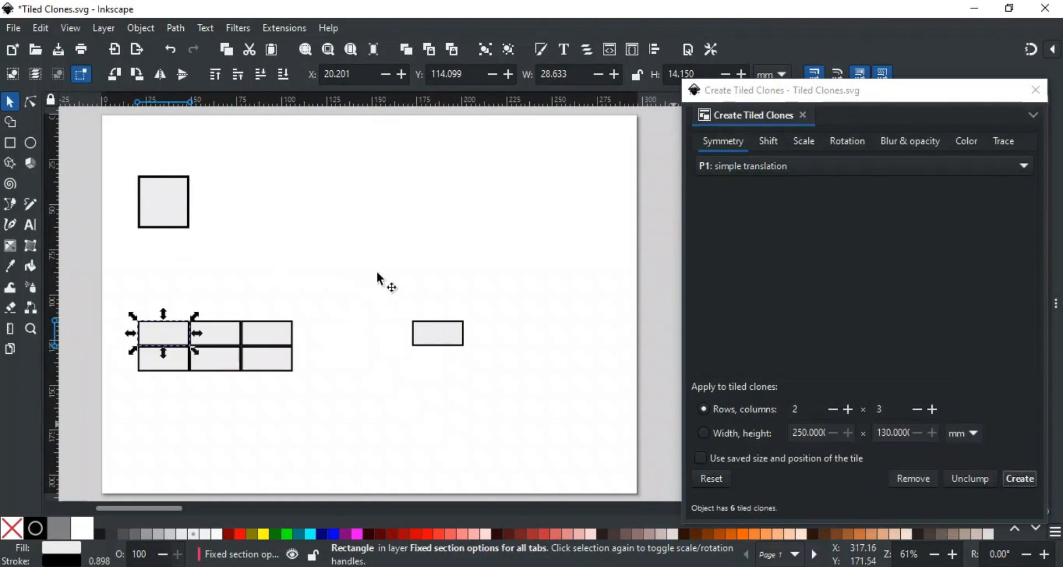
{"action": "key", "text": "shift+d"}
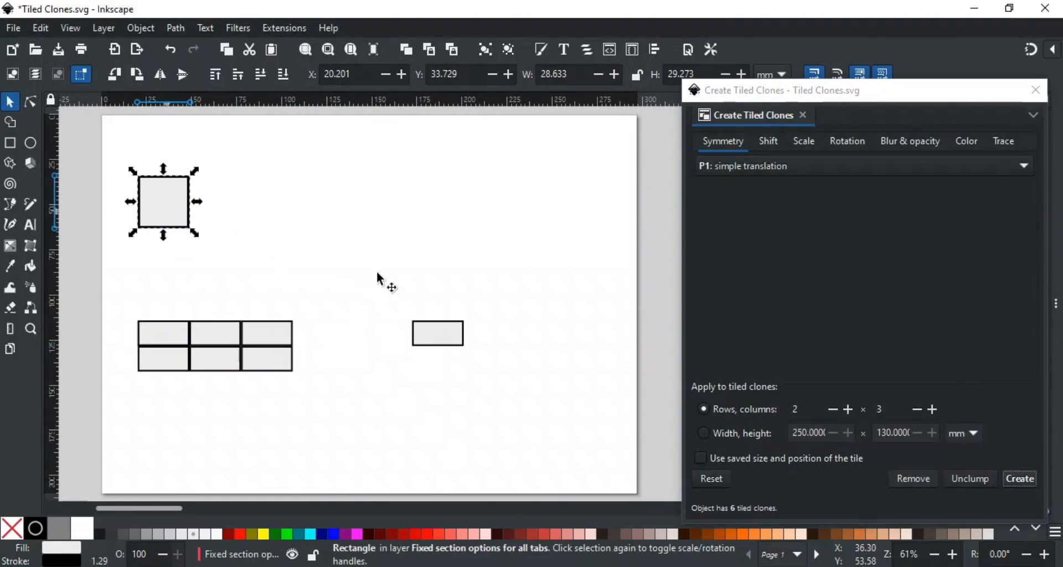
{"action": "left_click", "coordinate": [1014, 480]}
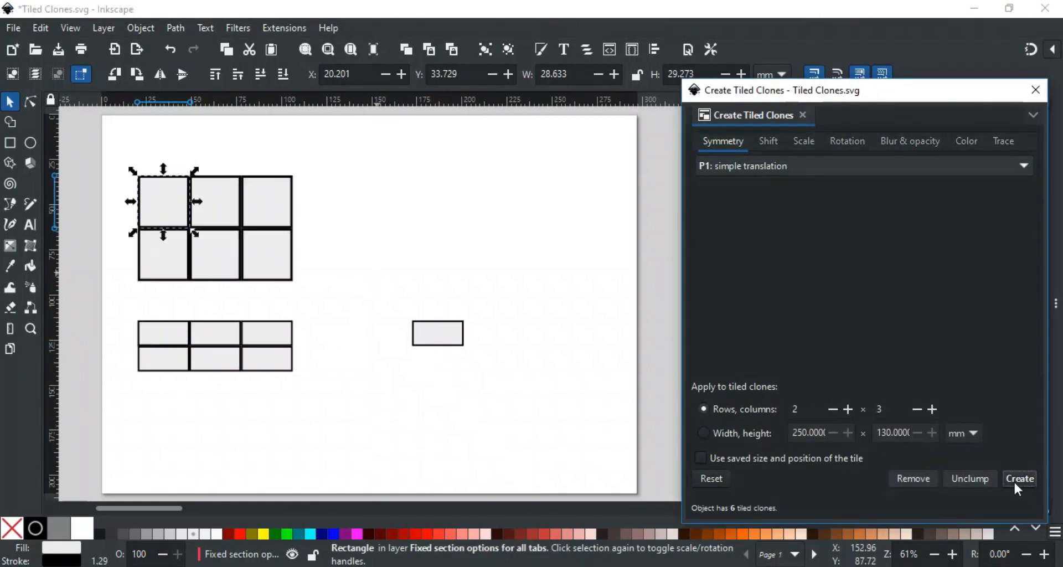
Create 2 × 3 tiled clones of the other flattened rectangle using the saved size and position of the tile
{"action": "left_click", "coordinate": [449, 327]}
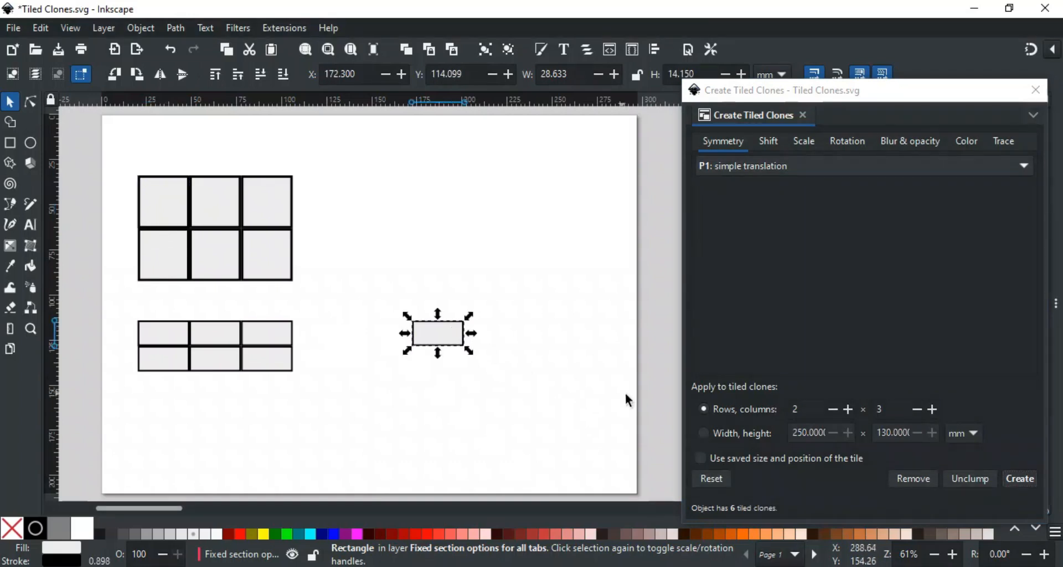
{"action": "left_click", "coordinate": [744, 464]}
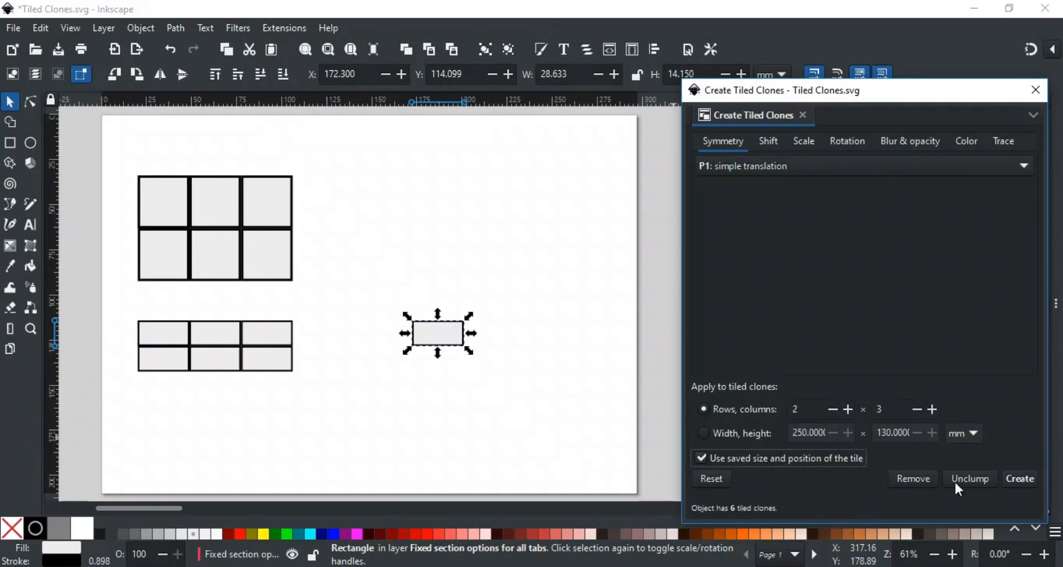
{"action": "left_click", "coordinate": [1025, 479]}
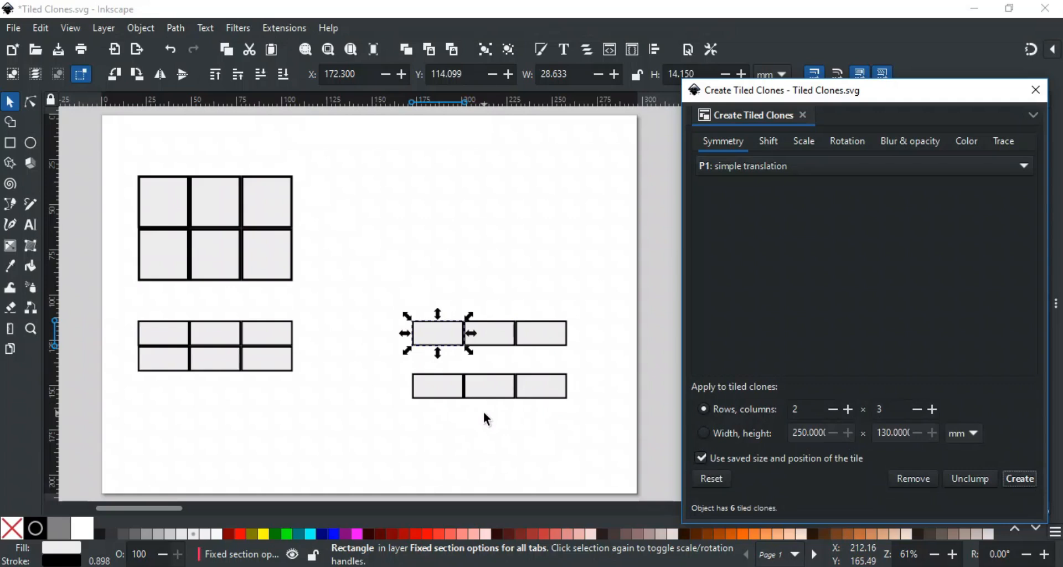
Undo the three tilings and delete both flattened rectangles
{"action": "key", "text": "ctrl+z"}
{"action": "key", "text": "ctrl+z"}
{"action": "key", "text": "ctrl+z"}
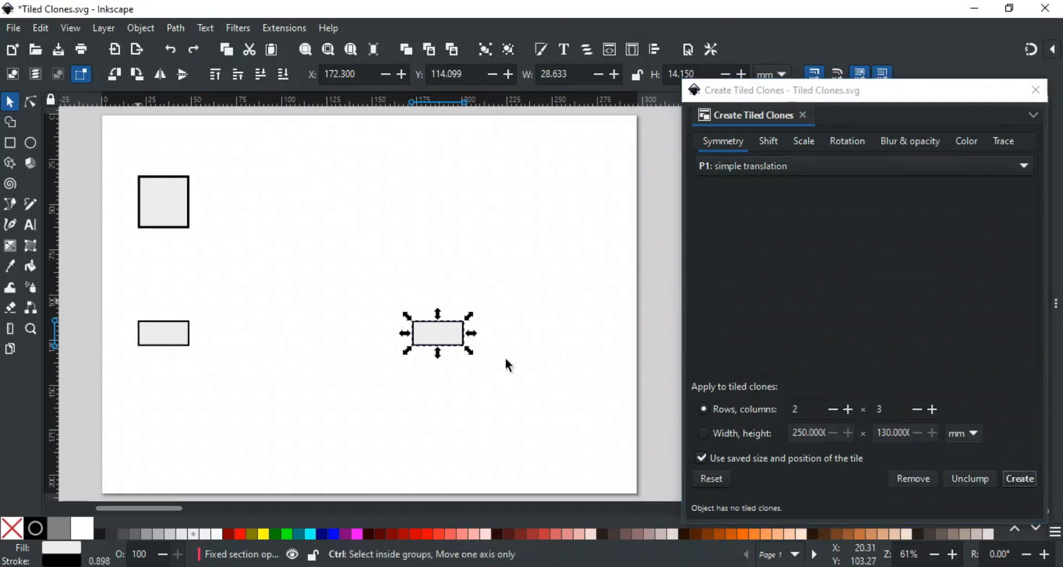
{"action": "left_click_drag", "start_coordinate": [126, 299], "coordinate": [506, 359]}
{"action": "key", "text": "Delete"}
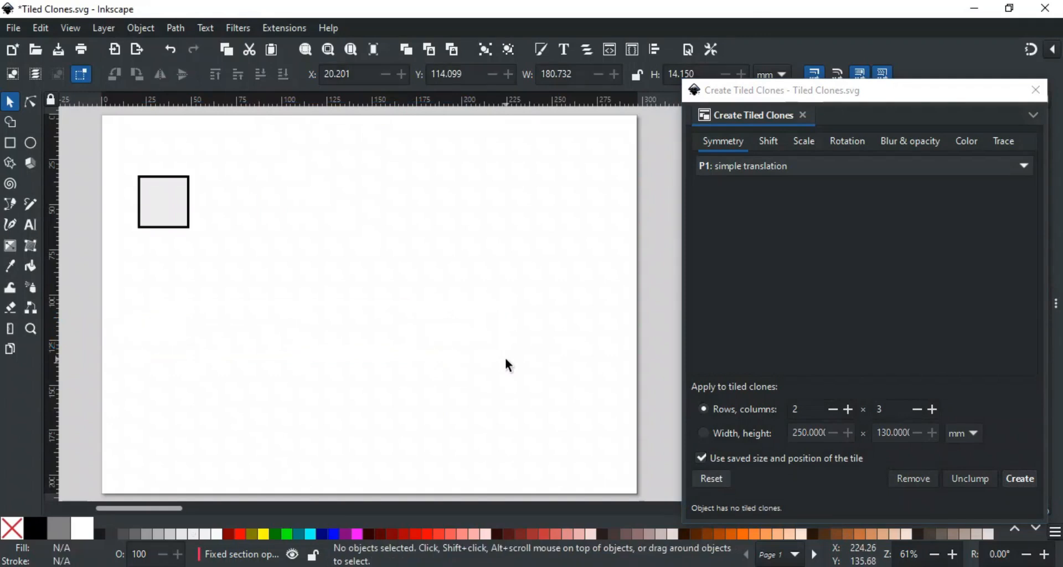
Create 2 × 3 tiled clones of the square and unclump them nine times before removing them all
{"action": "left_click", "coordinate": [173, 196]}
{"action": "left_click", "coordinate": [1008, 477]}
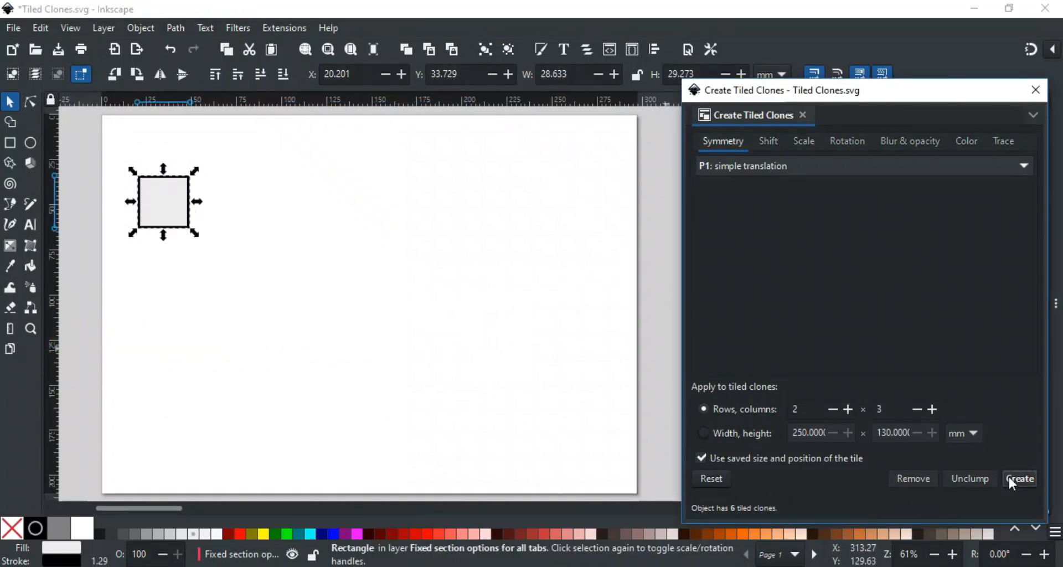
{"action": "left_click", "coordinate": [963, 478]}
{"action": "left_click", "coordinate": [963, 479]}
{"action": "left_click", "coordinate": [963, 479]}
{"action": "left_click", "coordinate": [963, 479]}
{"action": "left_click", "coordinate": [964, 479]}
{"action": "left_click", "coordinate": [964, 480]}
{"action": "left_click", "coordinate": [963, 479]}
{"action": "left_click", "coordinate": [964, 479]}
{"action": "left_click", "coordinate": [963, 480]}
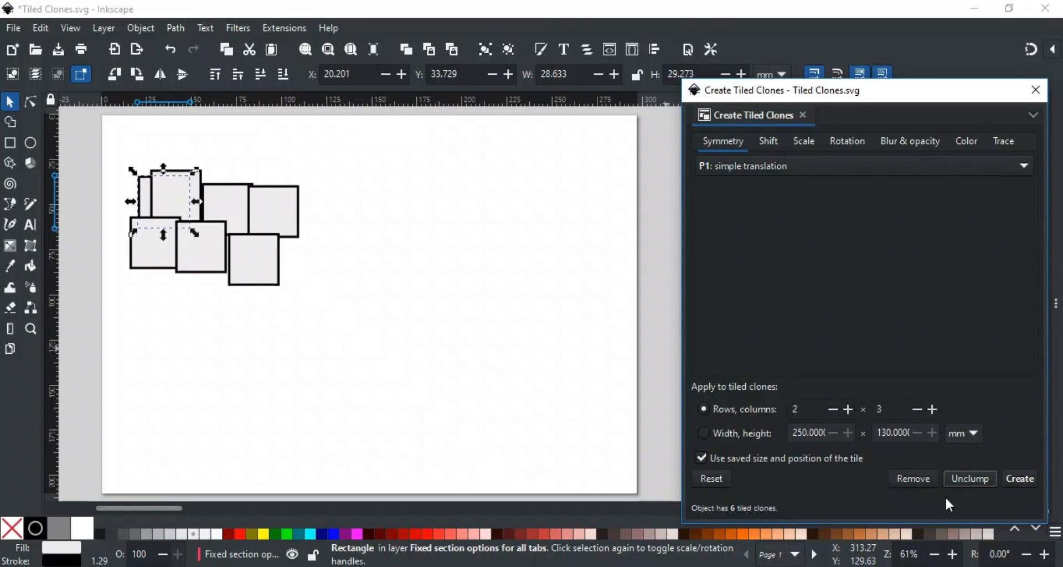
{"action": "left_click", "coordinate": [929, 482]}
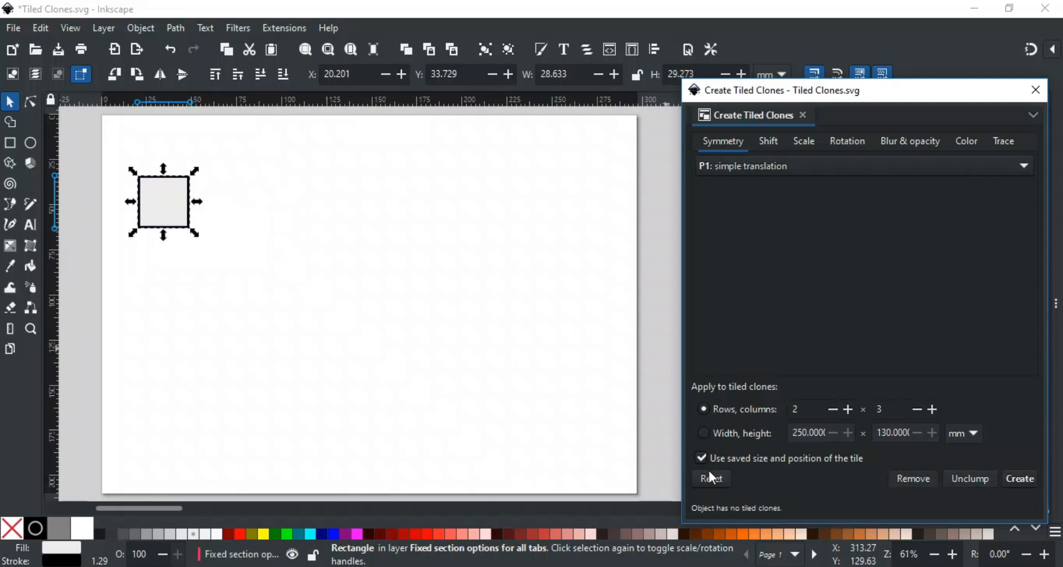
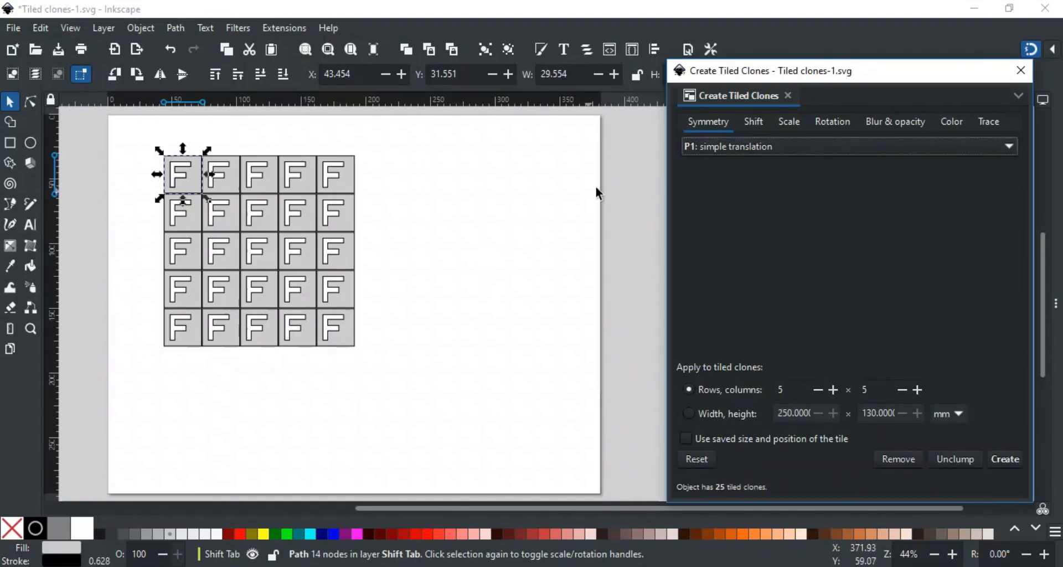
Recreate the 5 × 5 tiled clones of the F square with a Shift X of 50% per row
{"action": "left_click", "coordinate": [752, 121]}
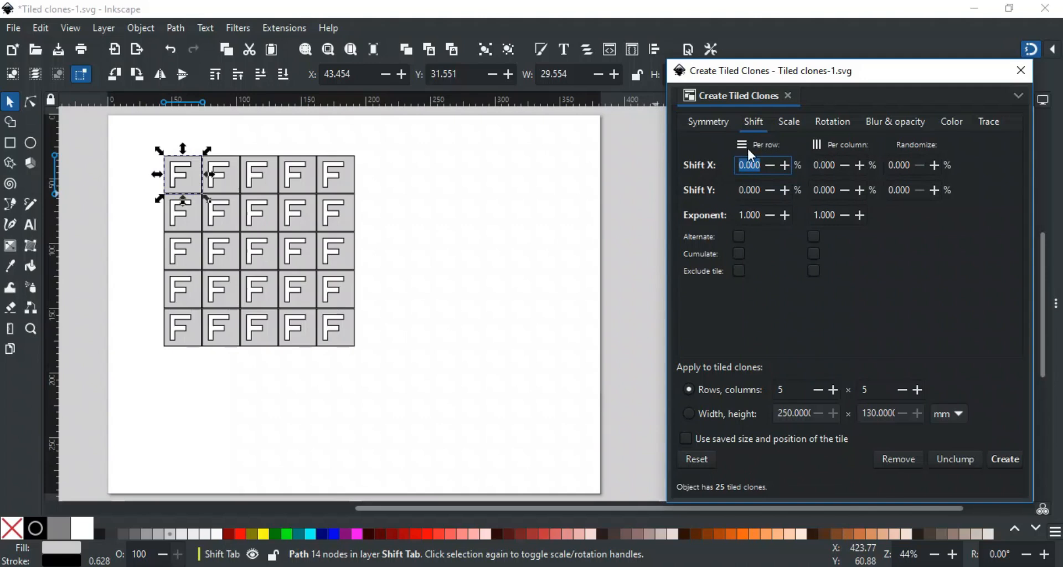
{"action": "left_click", "coordinate": [741, 167]}
{"action": "type", "text": "5"}
{"action": "left_click", "coordinate": [998, 464]}
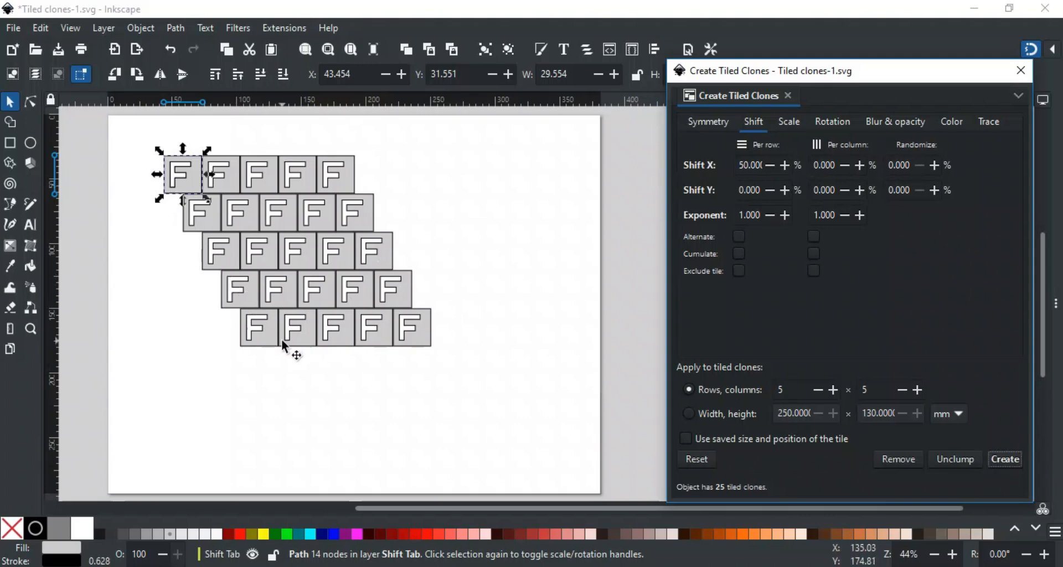
Recreate the tiled clones with a Shift X of -50% per row, and reset the settings to rebuild the plain grid
{"action": "left_click", "coordinate": [743, 165]}
{"action": "type", "text": "-"}
{"action": "left_click", "coordinate": [1008, 454]}
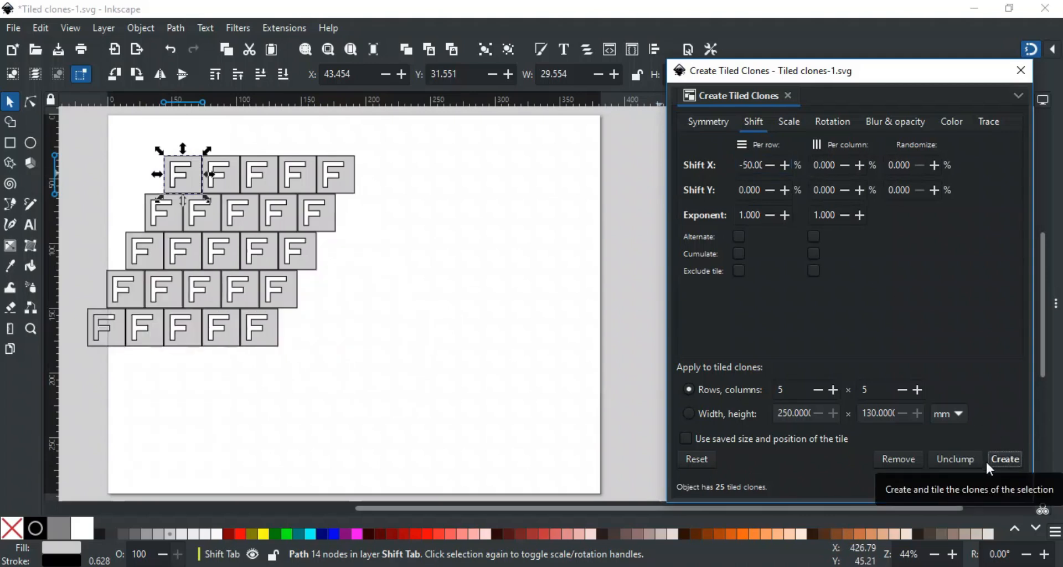
{"action": "left_click", "coordinate": [705, 460]}
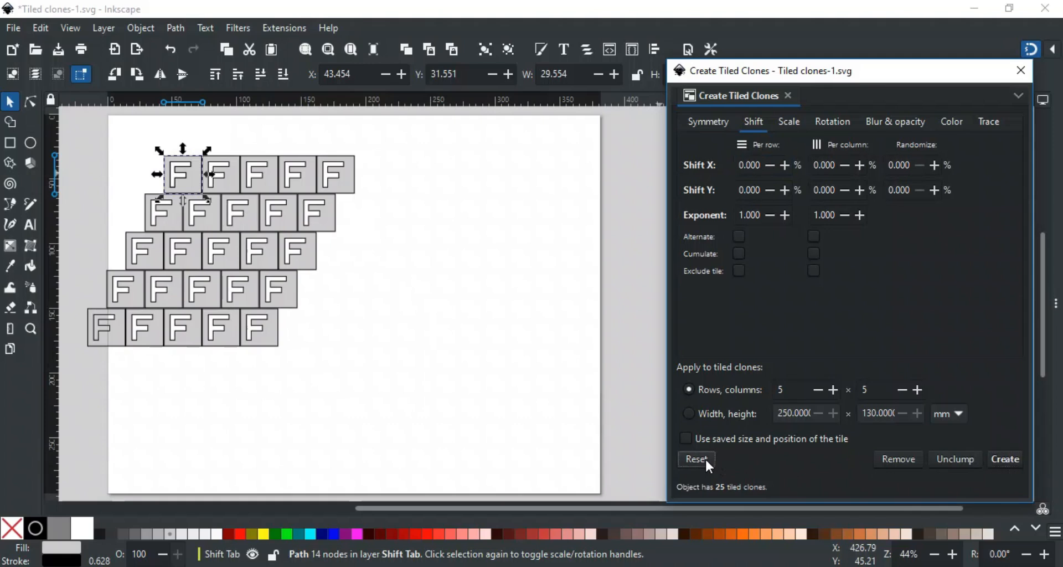
{"action": "left_click", "coordinate": [998, 460]}
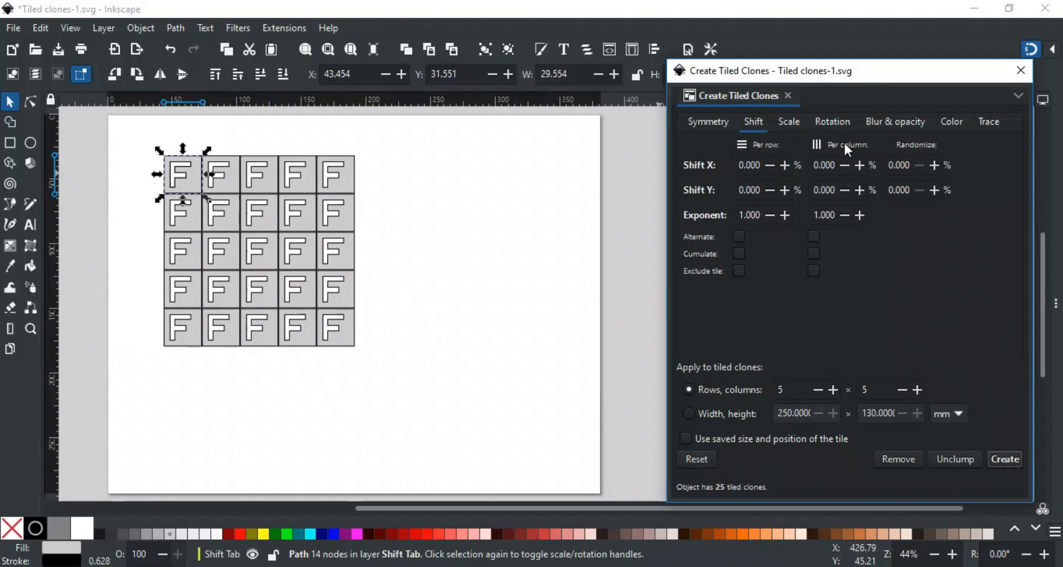
Recreate the tiled clones with a Shift X of 50% per column, and reset the settings to rebuild the plain grid
{"action": "left_click", "coordinate": [818, 167]}
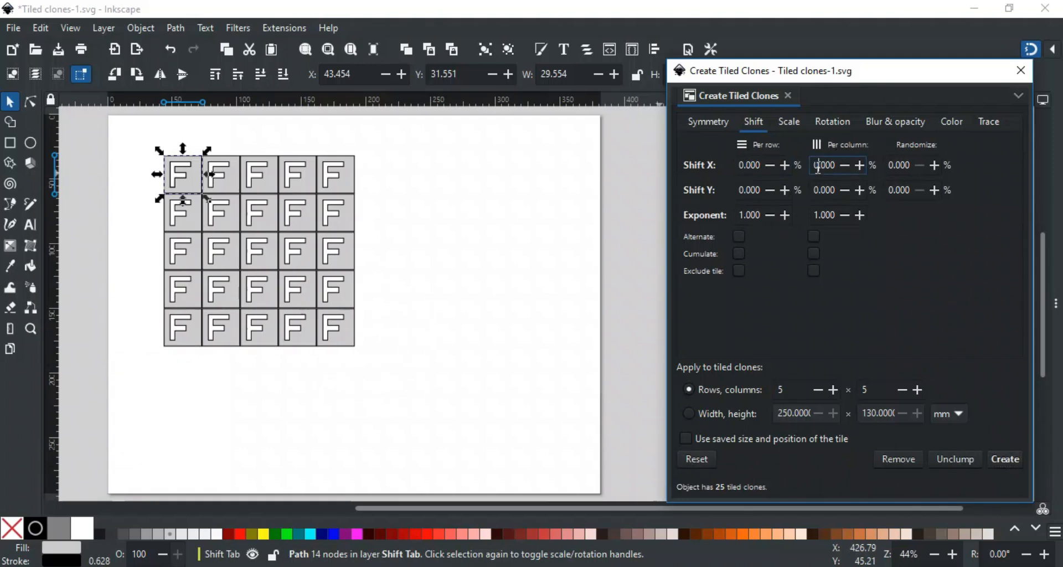
{"action": "type", "text": "5"}
{"action": "left_click", "coordinate": [995, 459]}
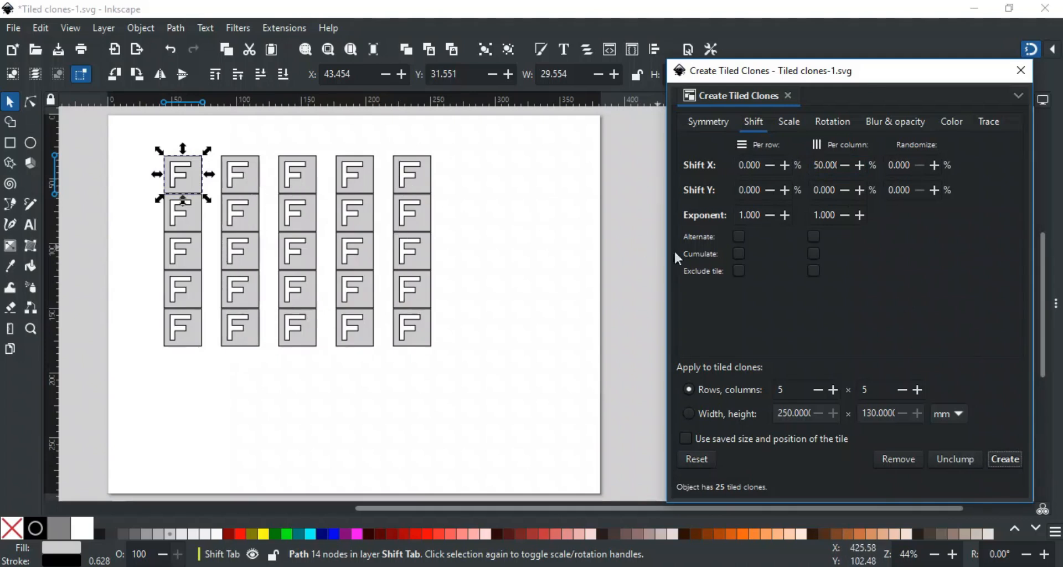
{"action": "left_click", "coordinate": [699, 459]}
{"action": "left_click", "coordinate": [1008, 460]}
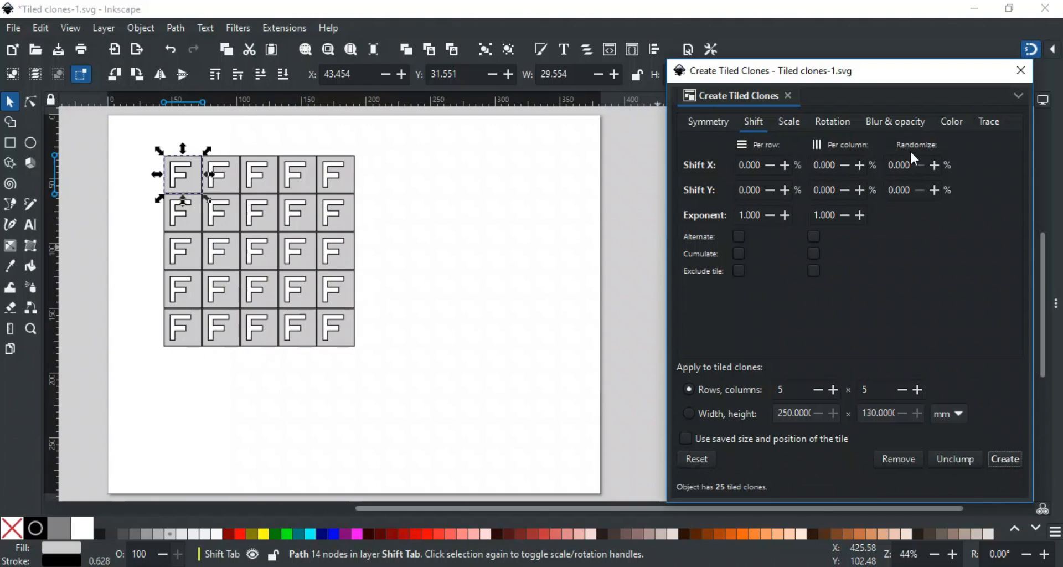
Recreate the tiled clones with Shift X randomized by 20%, and reset the settings to rebuild the plain grid
{"action": "left_click", "coordinate": [893, 167]}
{"action": "type", "text": "2"}
{"action": "left_click", "coordinate": [997, 459]}
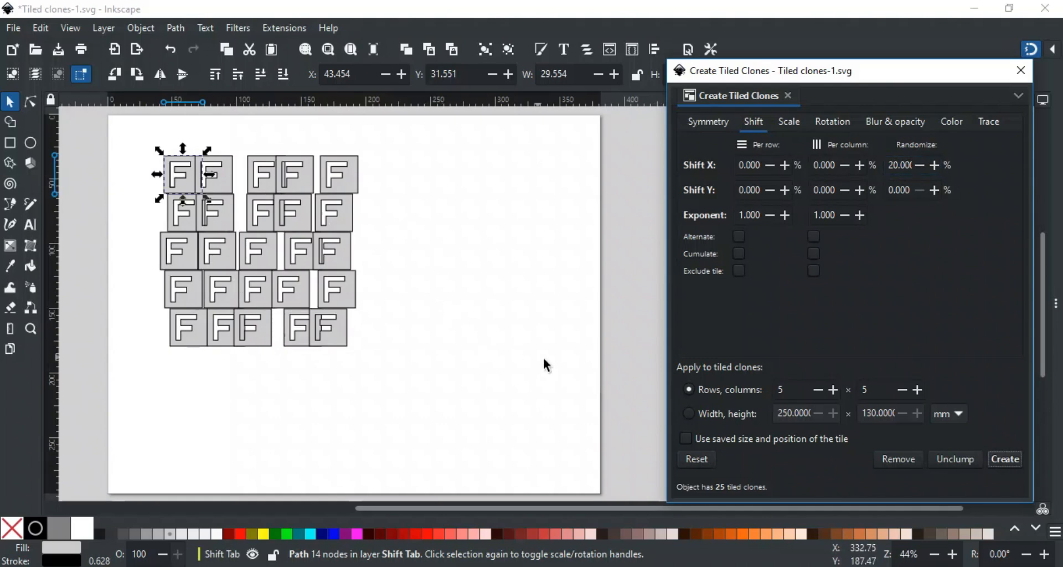
{"action": "left_click", "coordinate": [708, 459]}
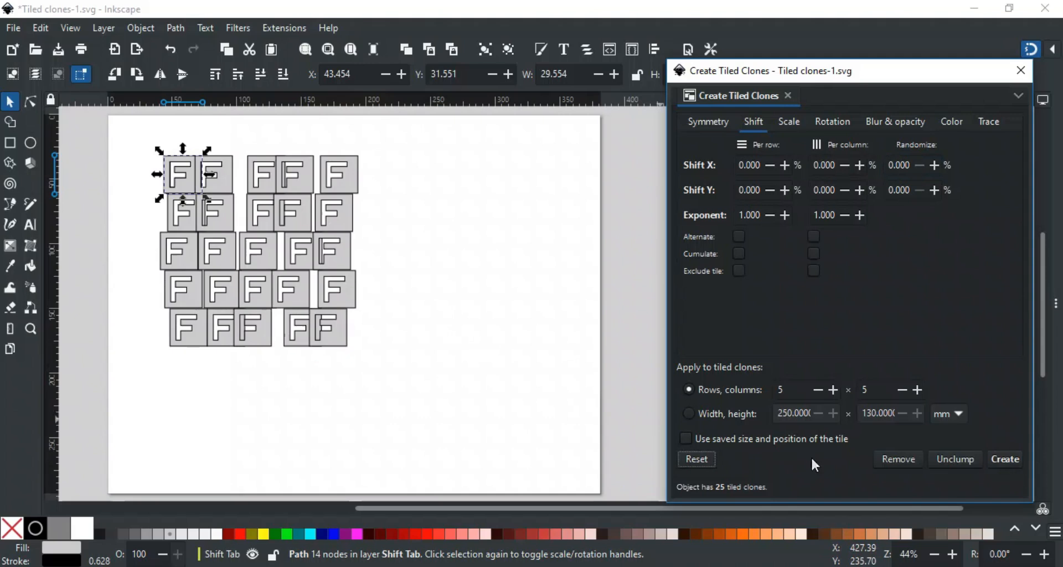
{"action": "left_click", "coordinate": [1000, 463]}
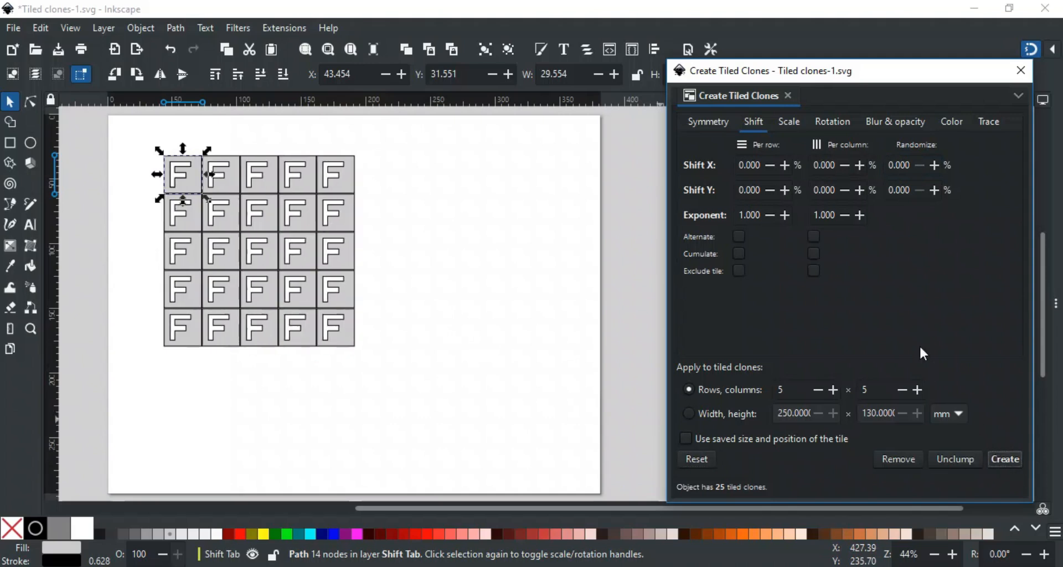
Recreate the tiled clones with a Shift Y of 50% per row, and reset the settings to rebuild the plain grid
{"action": "left_click", "coordinate": [744, 194]}
{"action": "key", "text": "Left"}
{"action": "type", "text": "5"}
{"action": "left_click", "coordinate": [998, 453]}
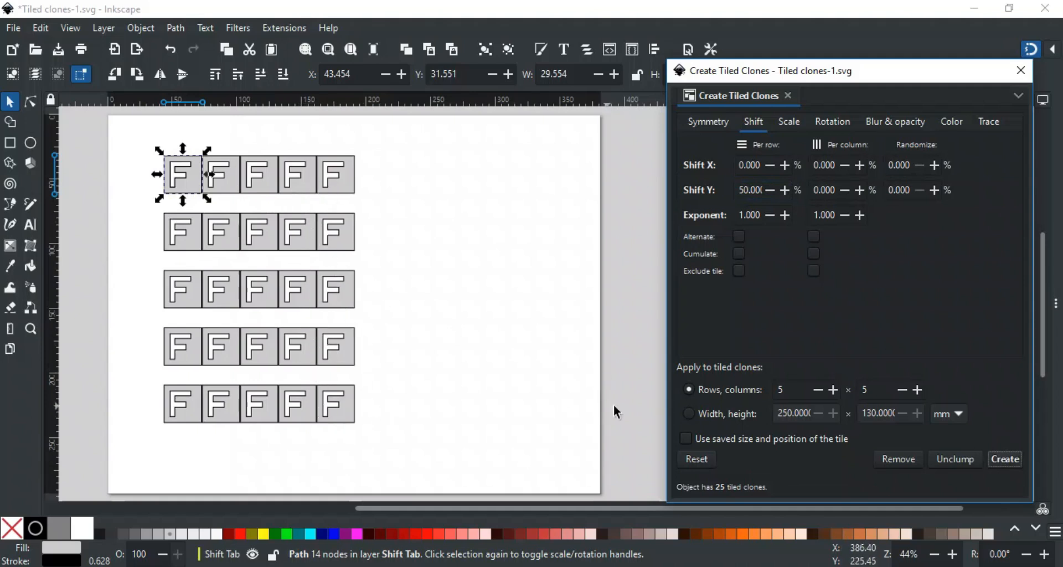
{"action": "left_click", "coordinate": [708, 458]}
{"action": "left_click", "coordinate": [1003, 459]}
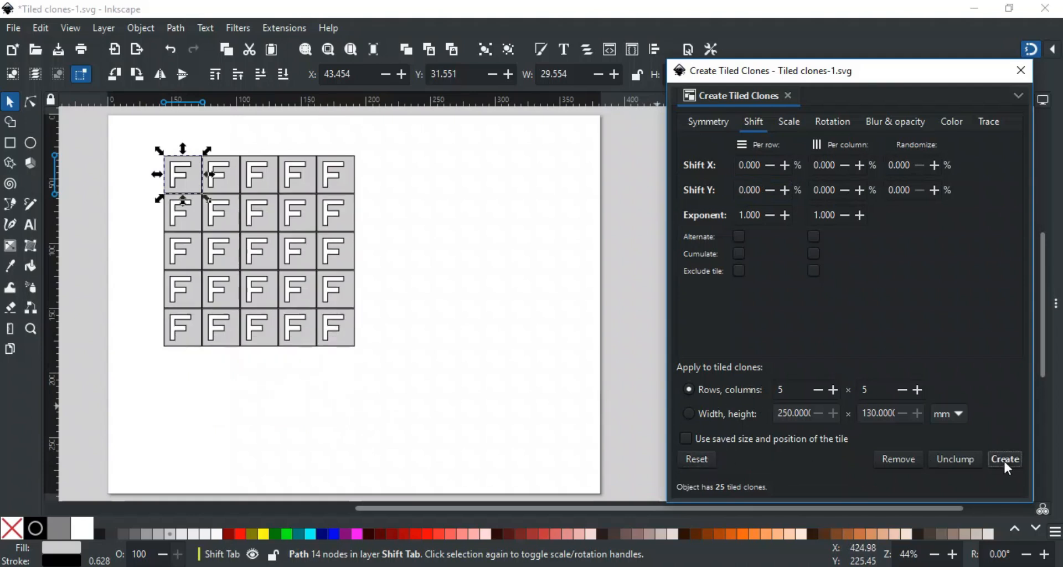
Recreate the tiled clones with a Shift Y of 50% per column, and reset the settings to rebuild the plain grid
{"action": "left_click", "coordinate": [816, 194]}
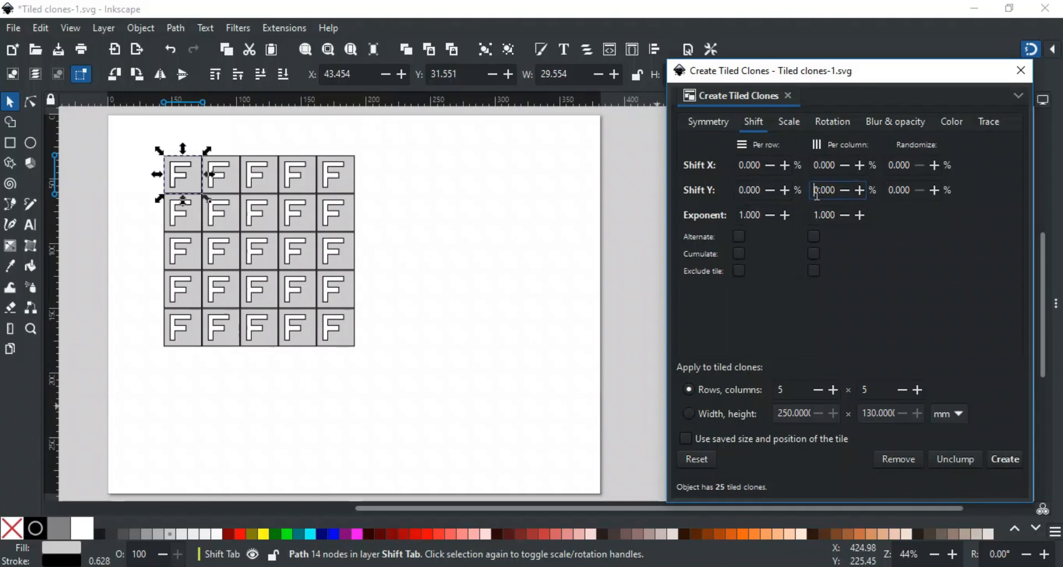
{"action": "type", "text": "5"}
{"action": "left_click", "coordinate": [1004, 459]}
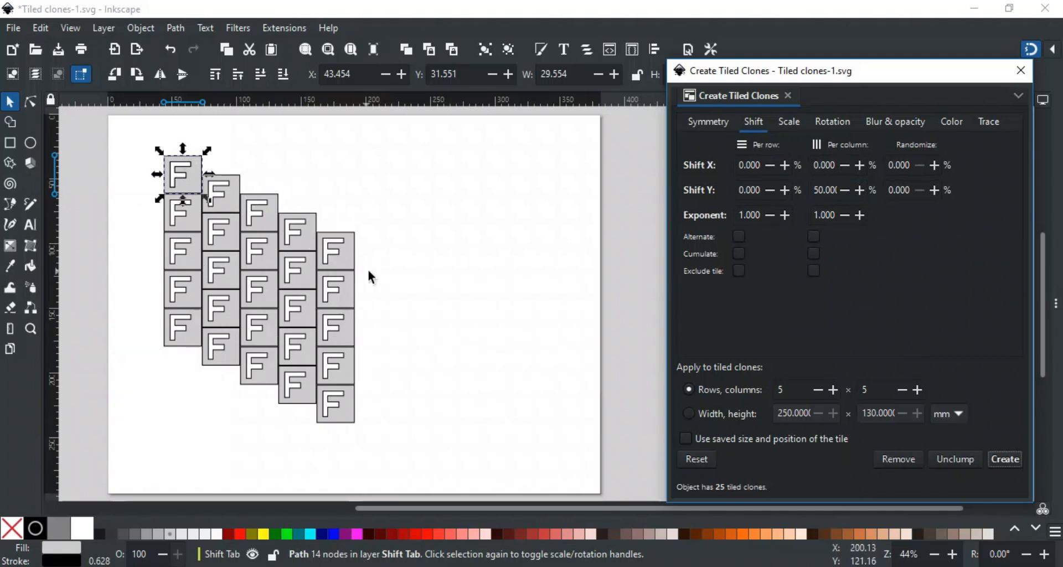
{"action": "left_click", "coordinate": [706, 457]}
{"action": "left_click", "coordinate": [1010, 462]}
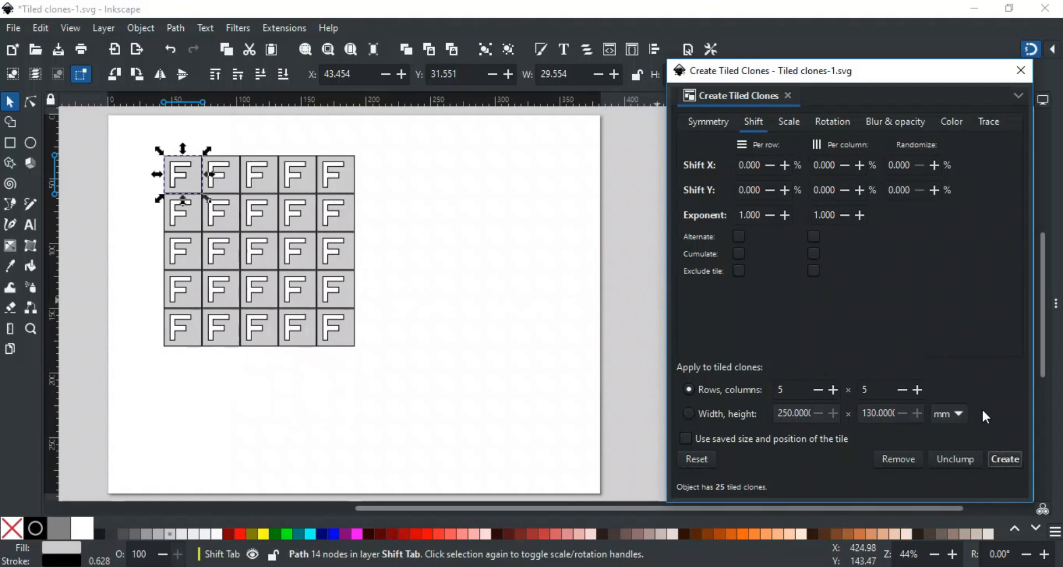
Recreate the tiled clones with Shift Y randomized by 20%, and restore the plain grid
{"action": "left_click", "coordinate": [886, 191]}
{"action": "type", "text": "2"}
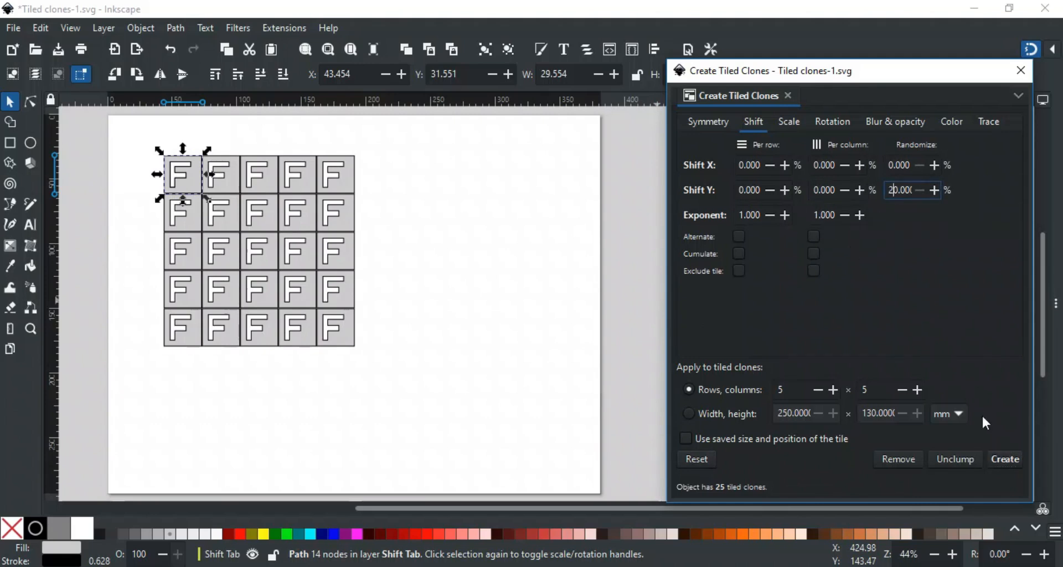
{"action": "left_click", "coordinate": [1006, 454]}
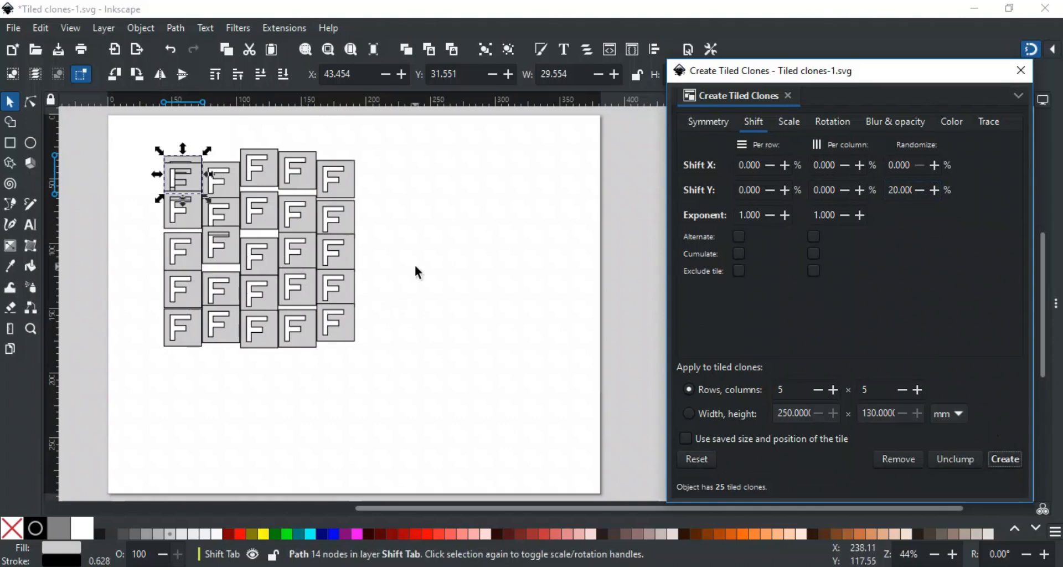
{"action": "key", "text": "ctrl+z"}
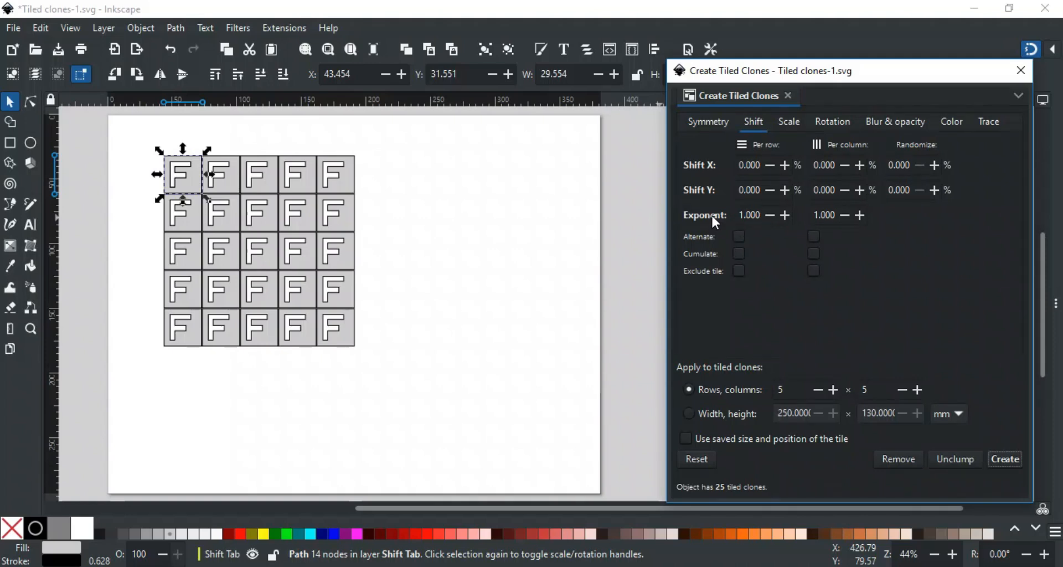
Recreate the tiled clones with a per-row shift exponent of 1.2, and reset the settings to rebuild the plain grid
{"action": "double_click", "coordinate": [742, 212]}
{"action": "type", "text": "1.2"}
{"action": "left_click", "coordinate": [994, 458]}
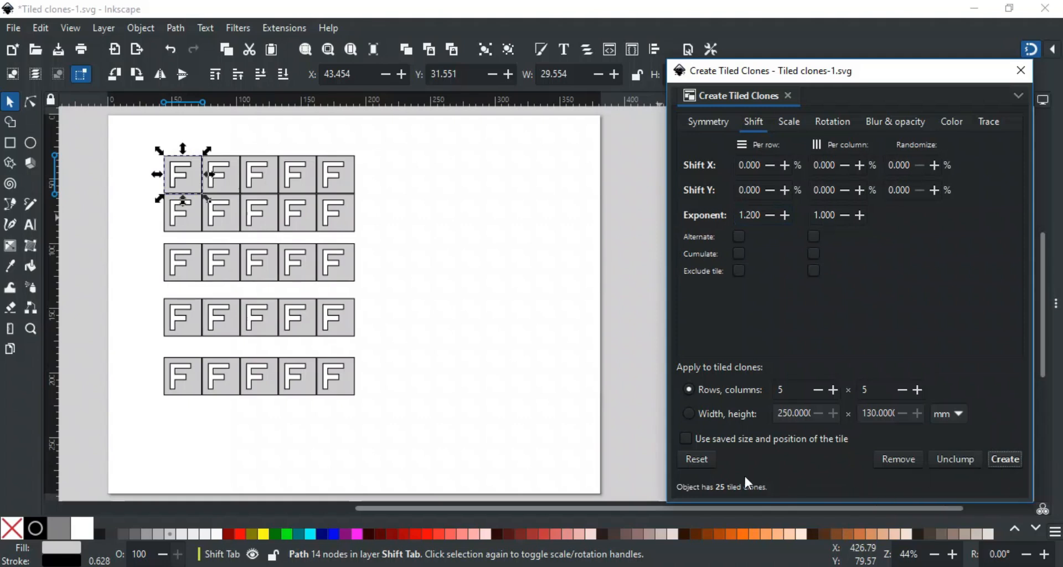
{"action": "left_click", "coordinate": [701, 462]}
{"action": "left_click", "coordinate": [1003, 461]}
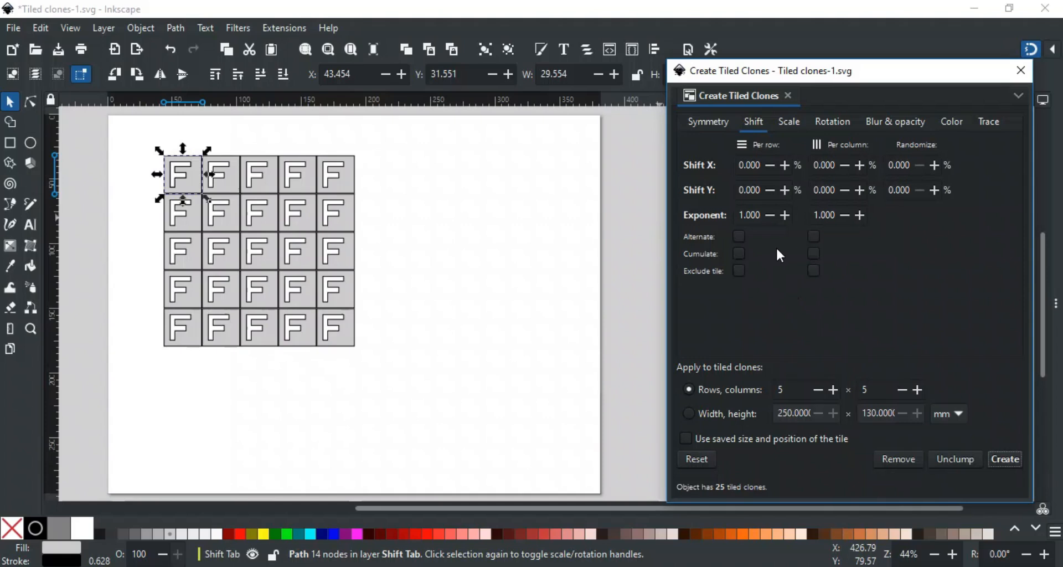
Recreate the tiled clones with a per-row shift exponent of 0.8, and reset the settings to rebuild the plain grid
{"action": "double_click", "coordinate": [741, 210]}
{"action": "type", "text": "0.8"}
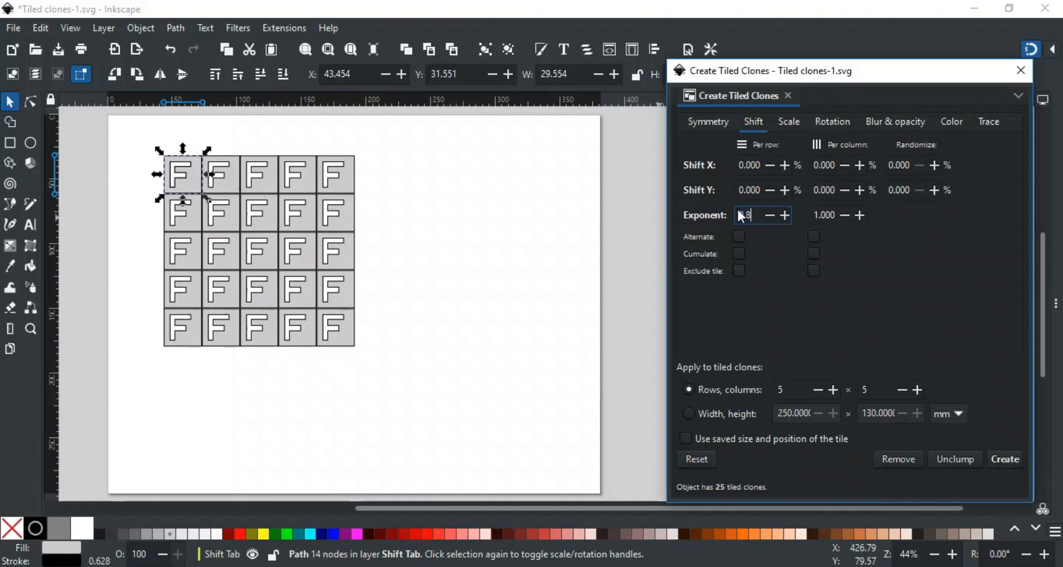
{"action": "left_click", "coordinate": [998, 460]}
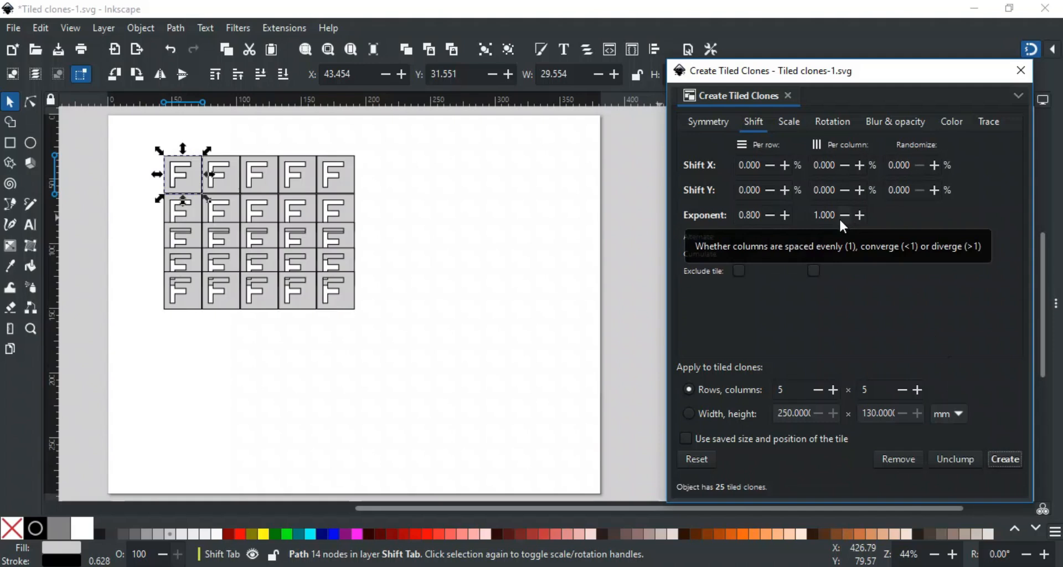
{"action": "left_click", "coordinate": [692, 464]}
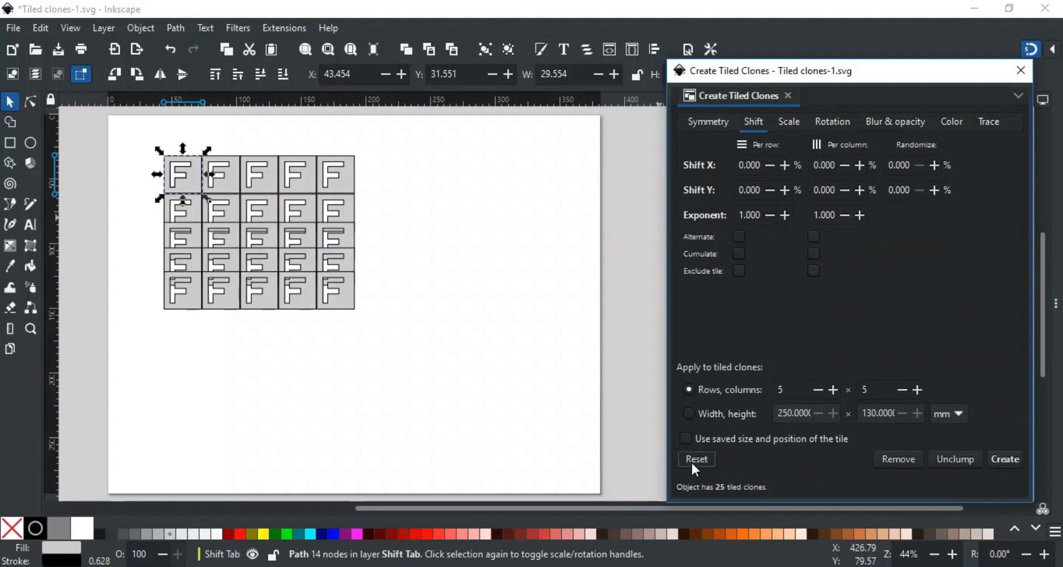
{"action": "left_click", "coordinate": [1005, 459]}
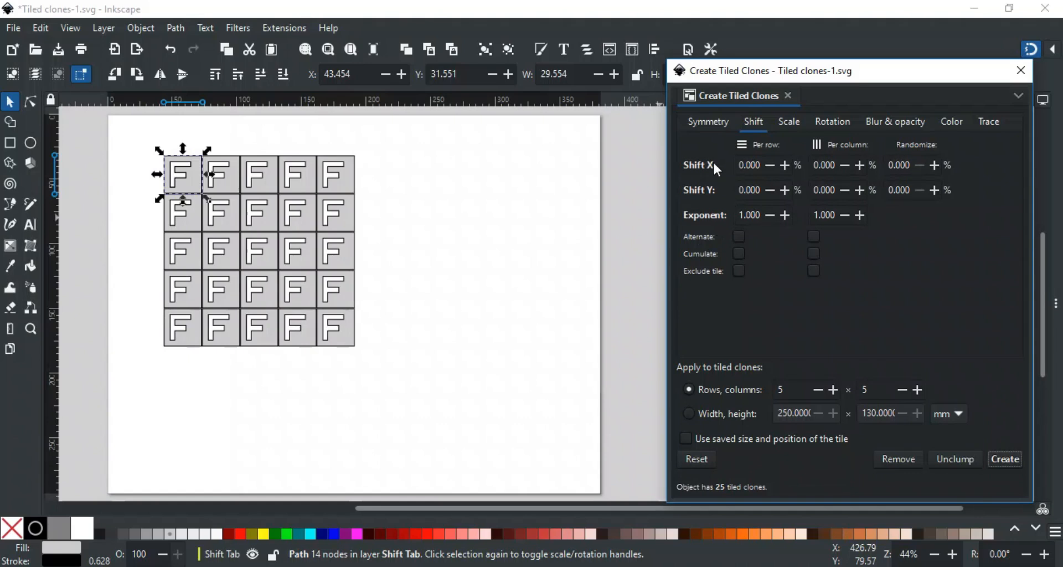
Recreate the tiled clones with an alternating Shift X of 50% per row, and reset the settings to rebuild the plain grid
{"action": "left_click", "coordinate": [736, 164]}
{"action": "type", "text": "50"}
{"action": "left_click", "coordinate": [742, 235]}
{"action": "left_click", "coordinate": [1005, 459]}
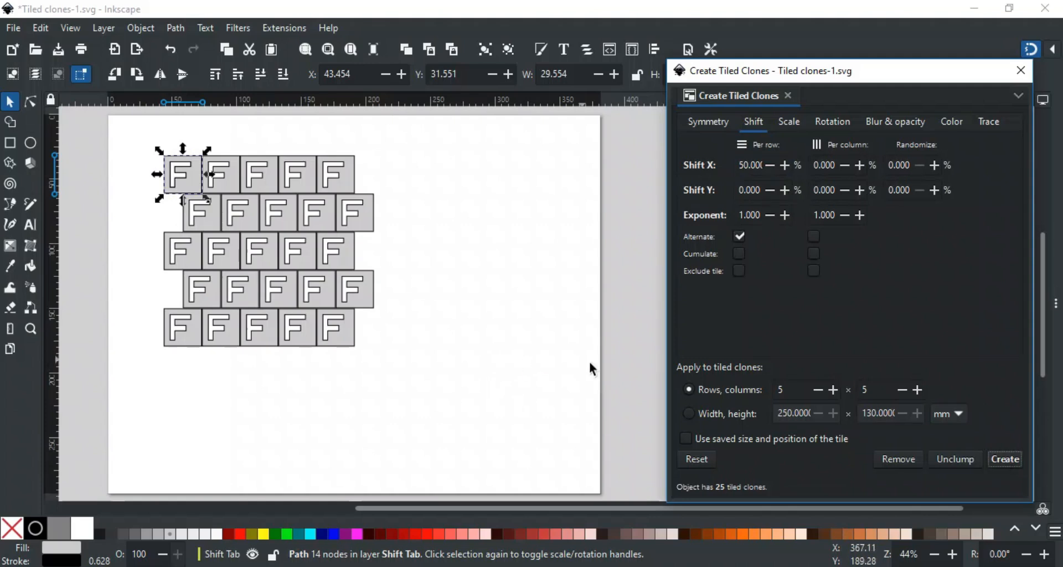
{"action": "left_click", "coordinate": [692, 460]}
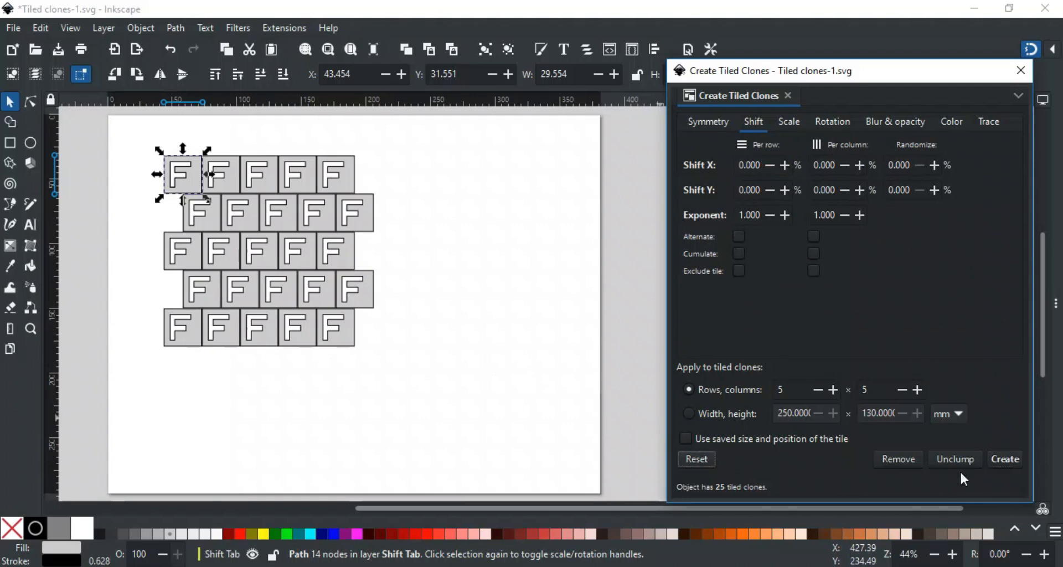
{"action": "left_click", "coordinate": [1017, 459]}
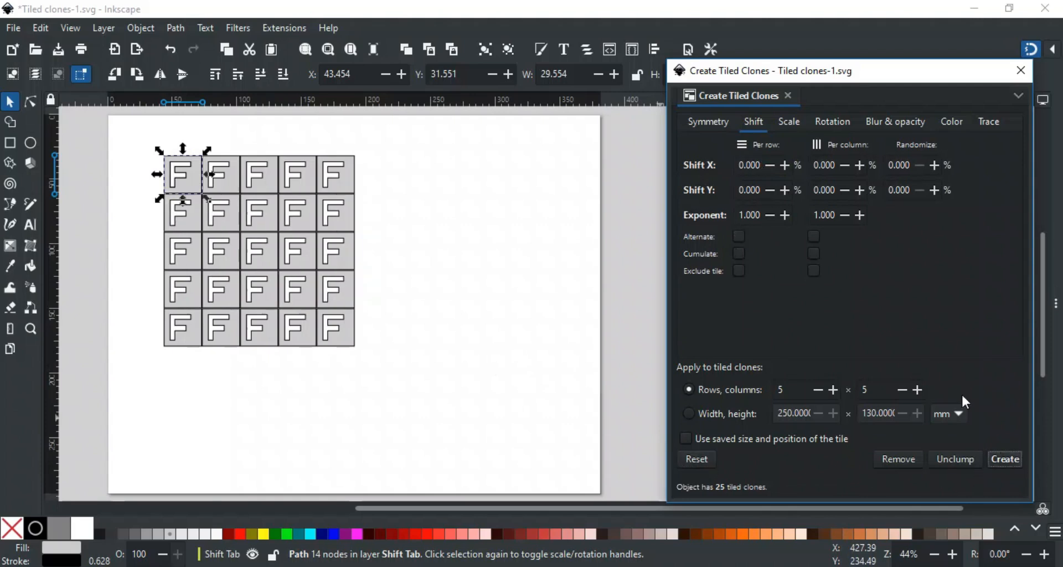
Recreate the tiled clones with an alternating Shift Y of 50% per column, and reset the settings to rebuild the plain grid
{"action": "left_click", "coordinate": [814, 190]}
{"action": "type", "text": "5"}
{"action": "left_click", "coordinate": [814, 237]}
{"action": "left_click", "coordinate": [1002, 463]}
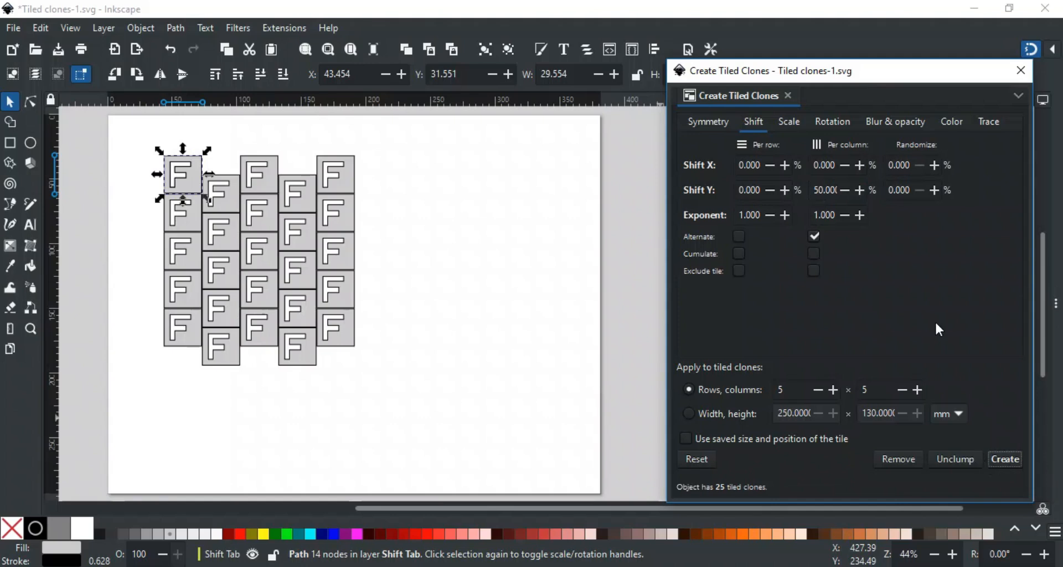
{"action": "left_click", "coordinate": [697, 461]}
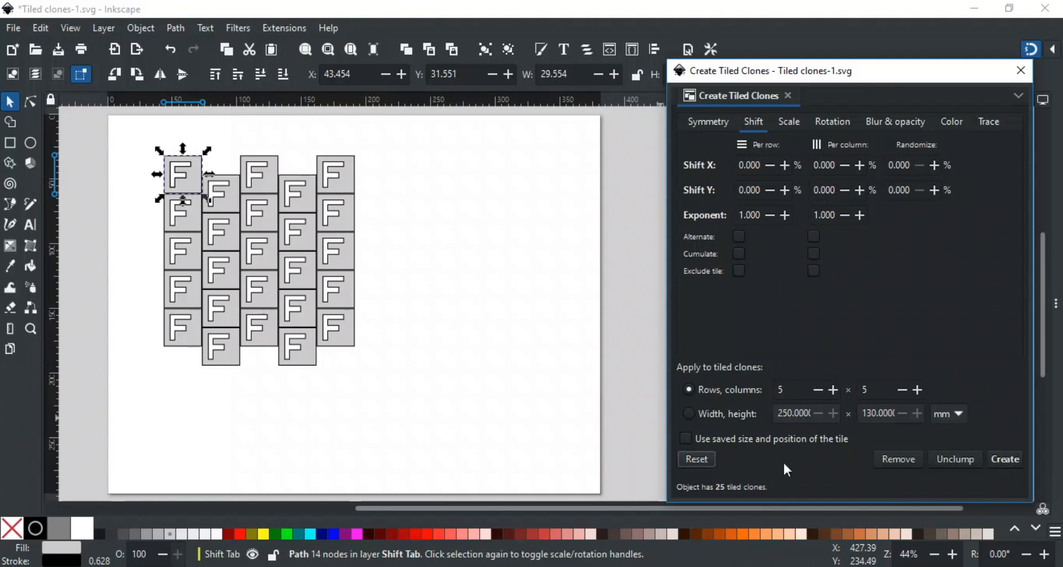
{"action": "left_click", "coordinate": [995, 456]}
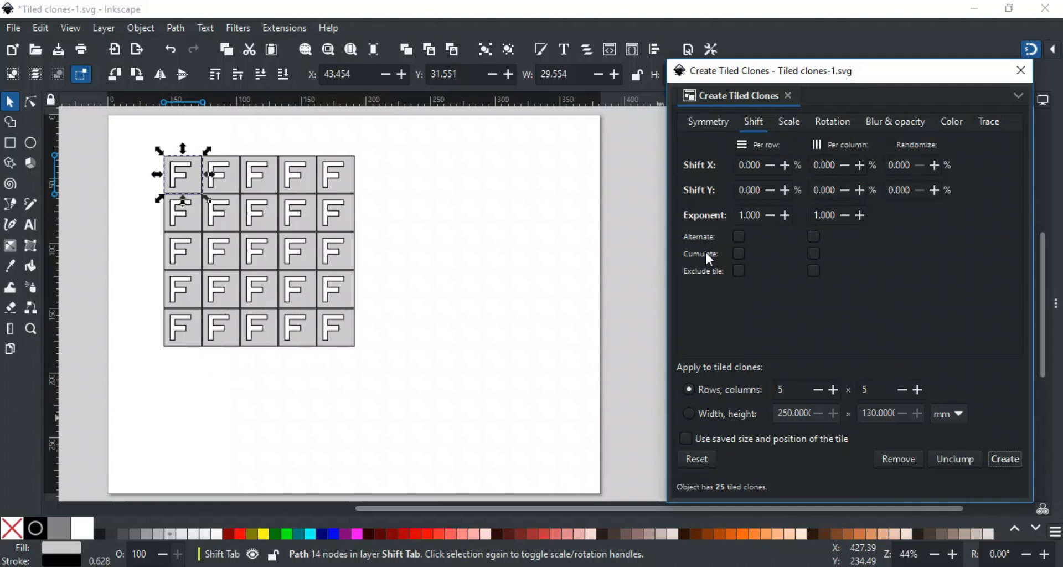
Recreate the tiled clones with a Shift X of 10% per row
{"action": "left_click", "coordinate": [741, 162]}
{"action": "type", "text": "1"}
{"action": "left_click", "coordinate": [1008, 459]}
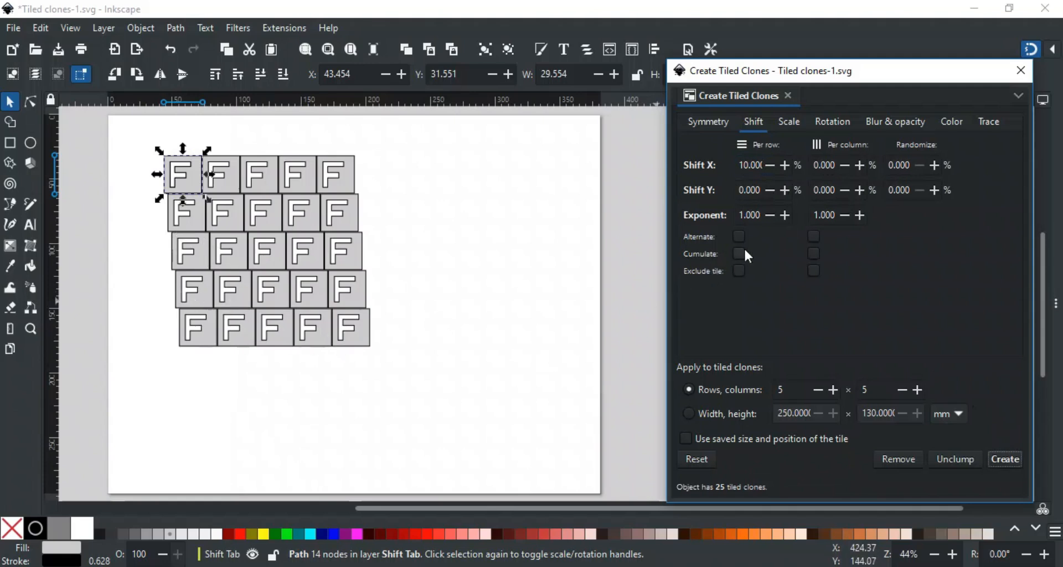
Recreate the tiled clones with the per-row shift cumulated, and reset the settings to rebuild the plain grid
{"action": "left_click", "coordinate": [999, 455]}
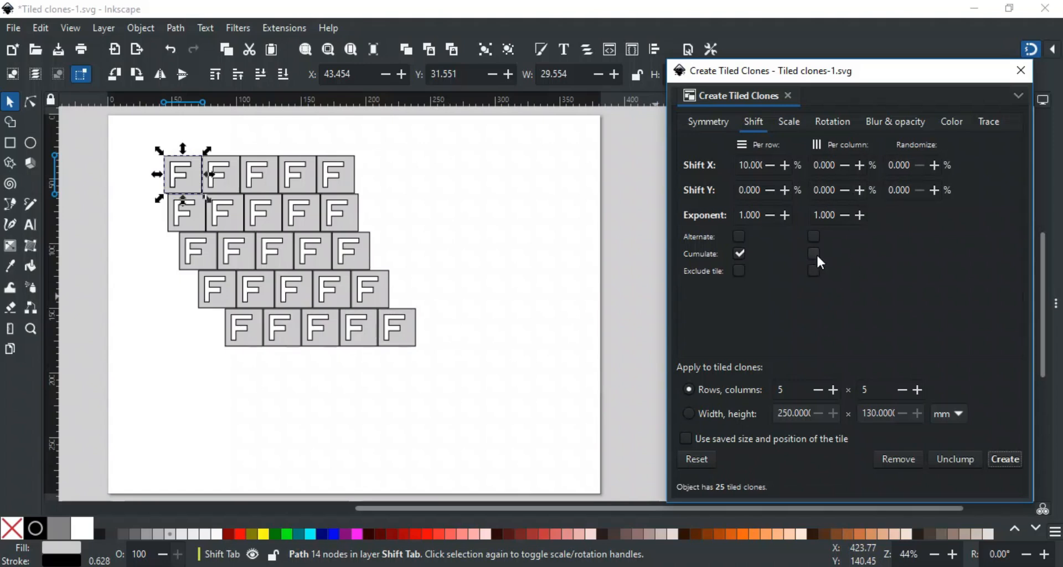
{"action": "left_click", "coordinate": [706, 461]}
{"action": "left_click", "coordinate": [997, 462]}
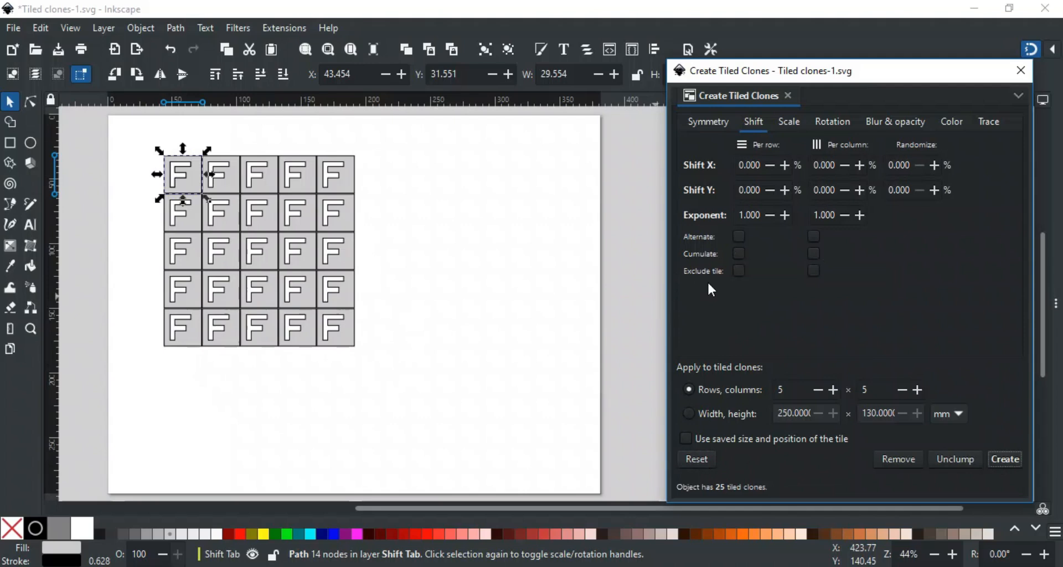
Recreate the tiled clones with the tile excluded per row, and move three of the stacked clones below the row
{"action": "left_click", "coordinate": [739, 271]}
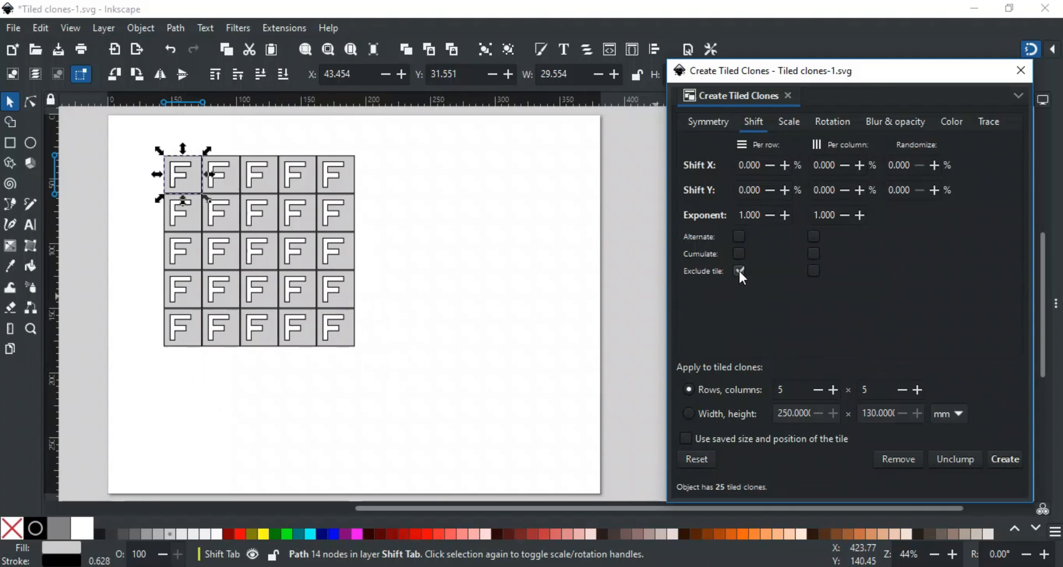
{"action": "left_click", "coordinate": [1001, 457]}
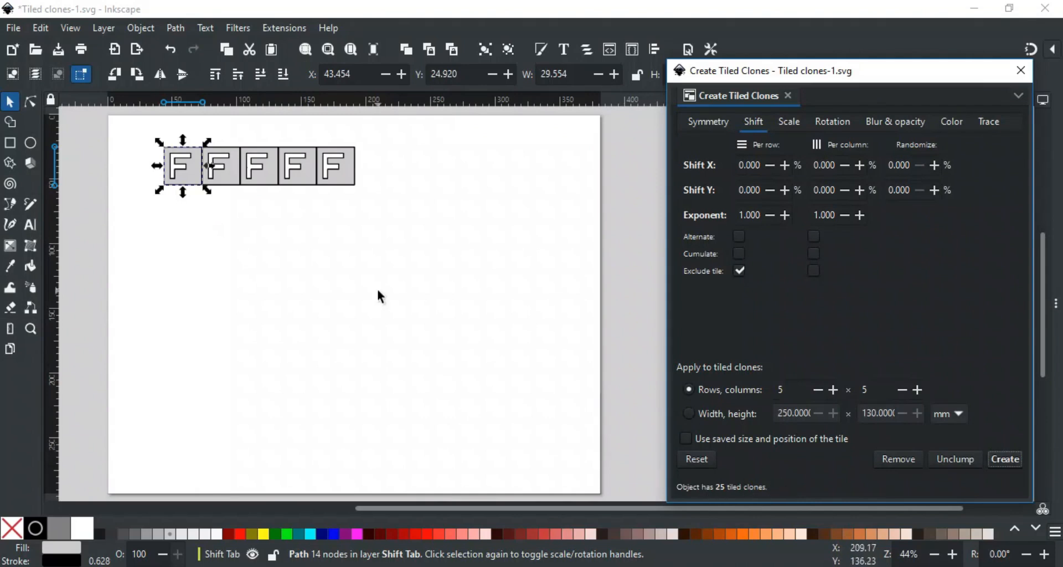
{"action": "left_click", "coordinate": [290, 176]}
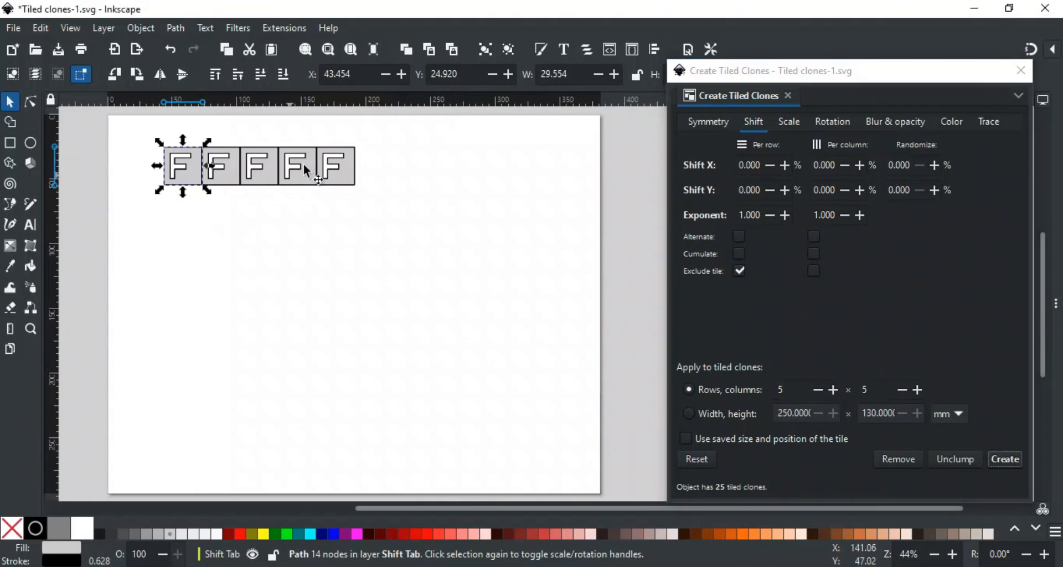
{"action": "left_click", "coordinate": [300, 174]}
{"action": "left_click_drag", "start_coordinate": [300, 174], "coordinate": [298, 230]}
{"action": "left_click_drag", "start_coordinate": [265, 180], "coordinate": [241, 233]}
{"action": "left_click_drag", "start_coordinate": [334, 179], "coordinate": [354, 235]}
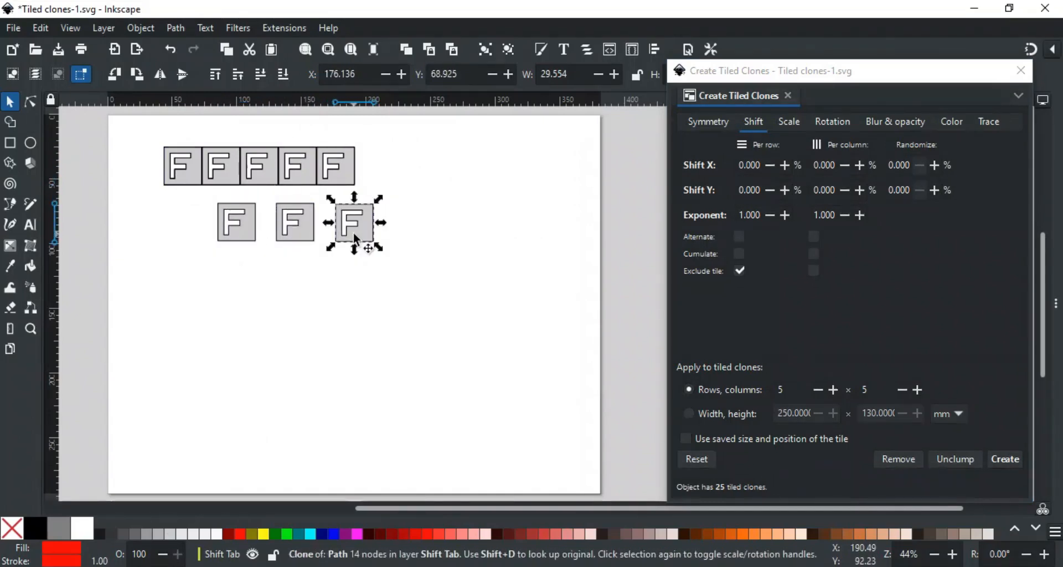
Undo the clone moves and the row-excluded tiling, and select the original tile beneath the first clone
{"action": "key", "text": "ctrl+z"}
{"action": "key", "text": "ctrl+z"}
{"action": "key", "text": "ctrl+z"}
{"action": "key", "text": "ctrl+z"}
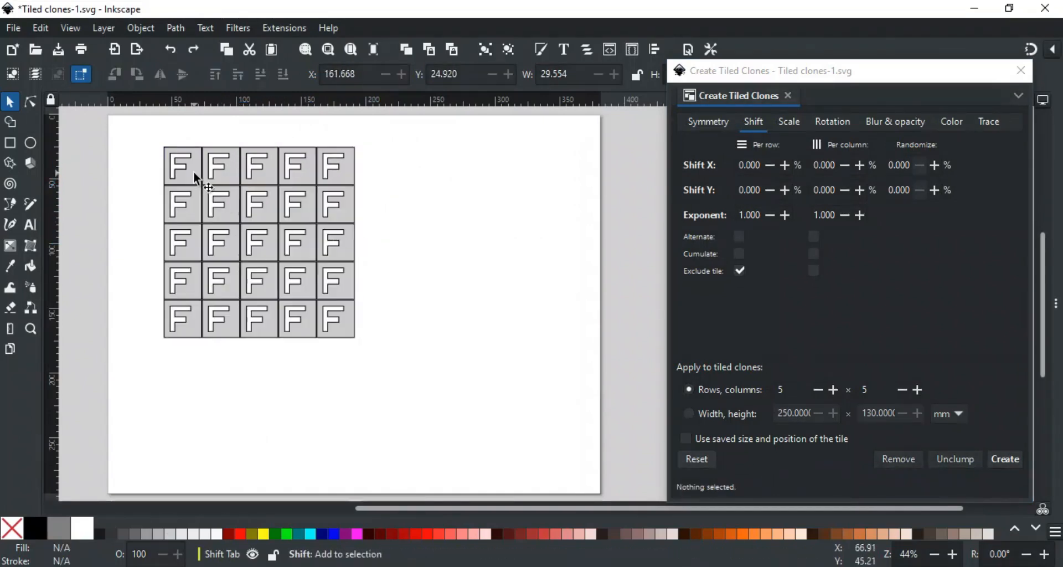
{"action": "left_click", "coordinate": [193, 173]}
{"action": "left_click", "coordinate": [194, 173], "text": "alt"}
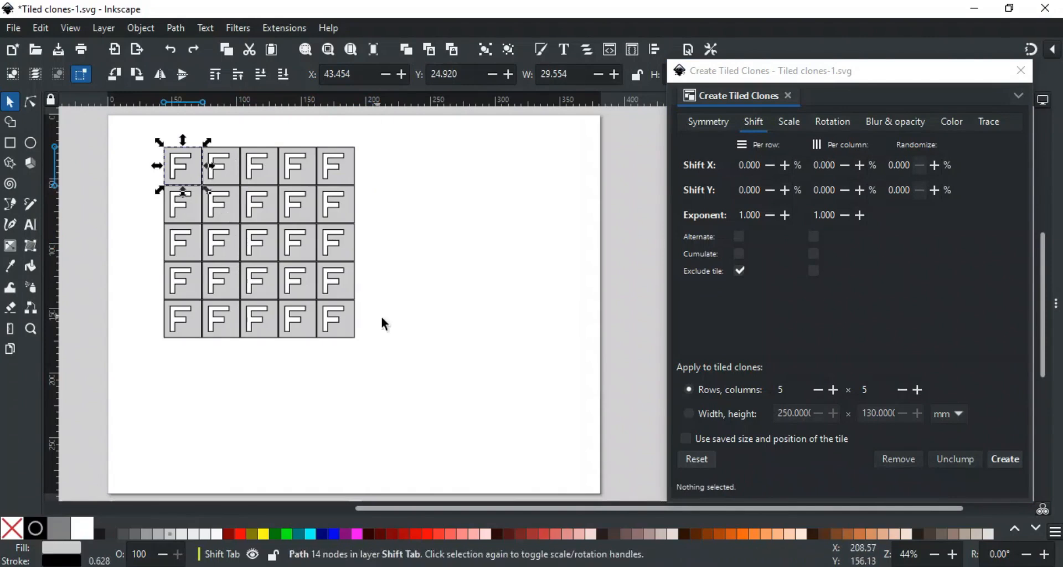
Switch the tile exclusion from per row to per column and recreate the tiled clones
{"action": "left_click", "coordinate": [737, 271]}
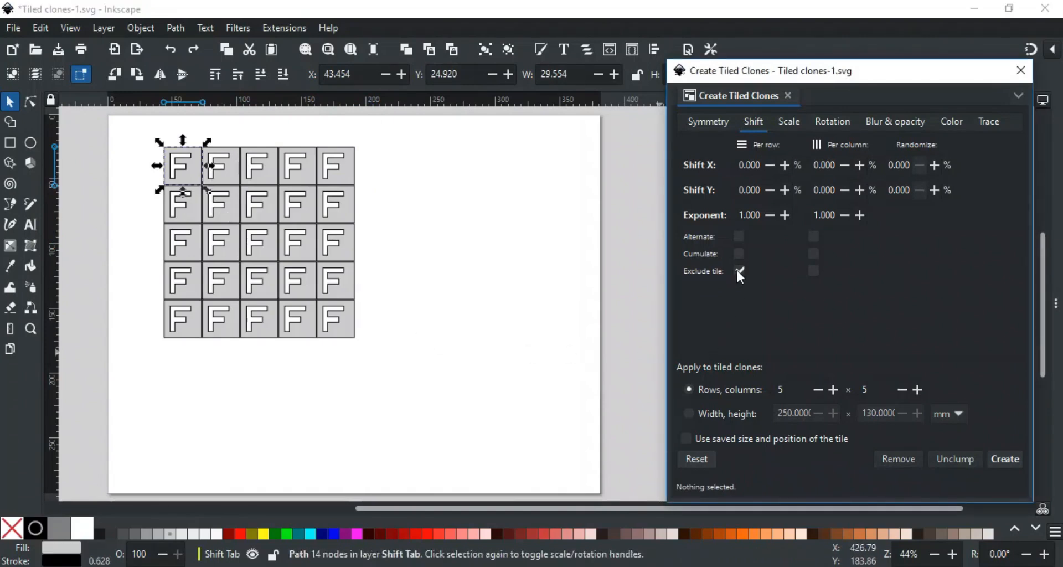
{"action": "left_click", "coordinate": [737, 270]}
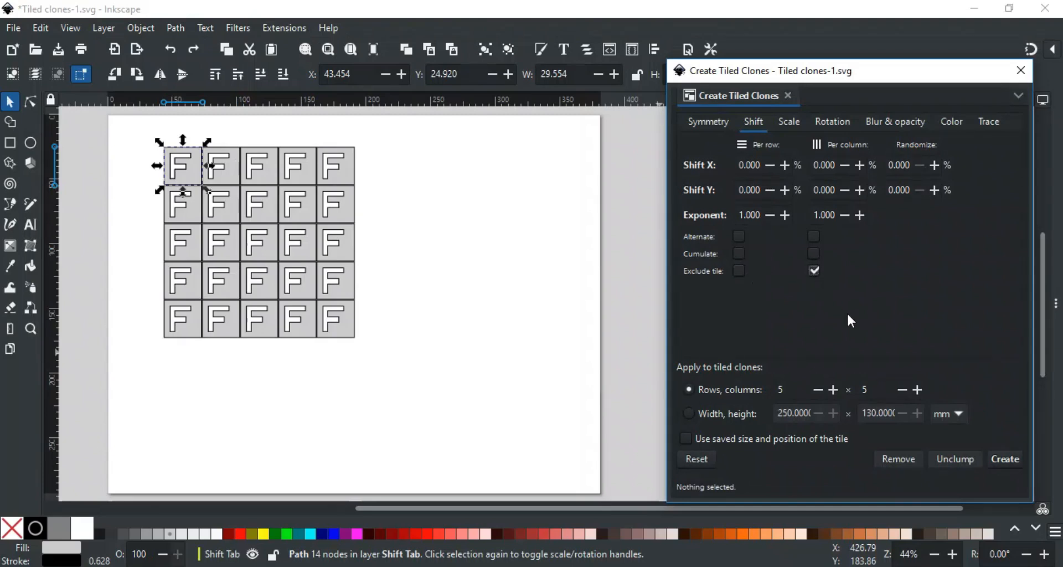
{"action": "left_click", "coordinate": [1004, 460]}
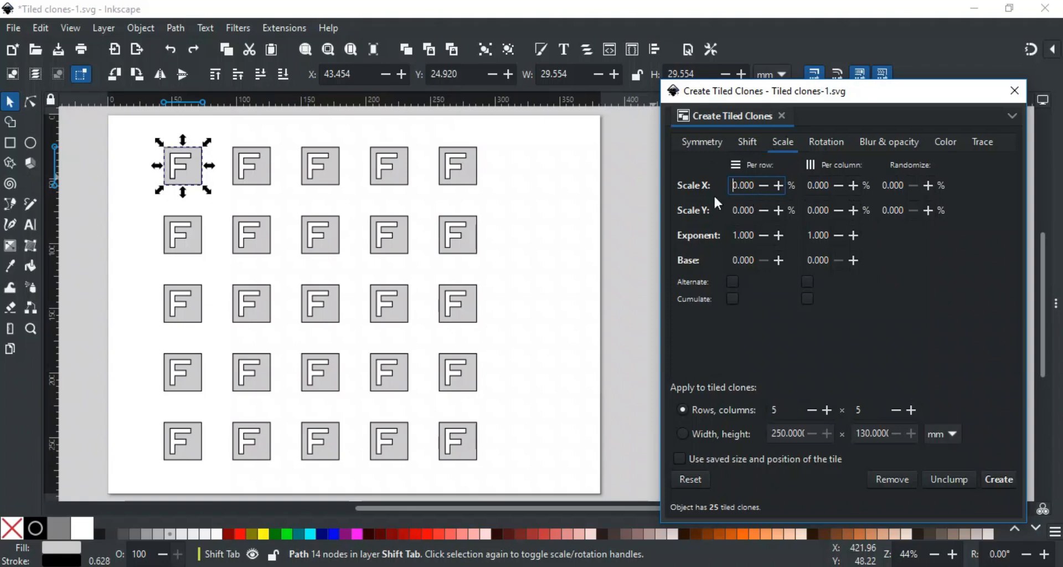
Check the Shift settings, and recreate the tiled clones with a Scale X of 10% per row
{"action": "left_click", "coordinate": [743, 144]}
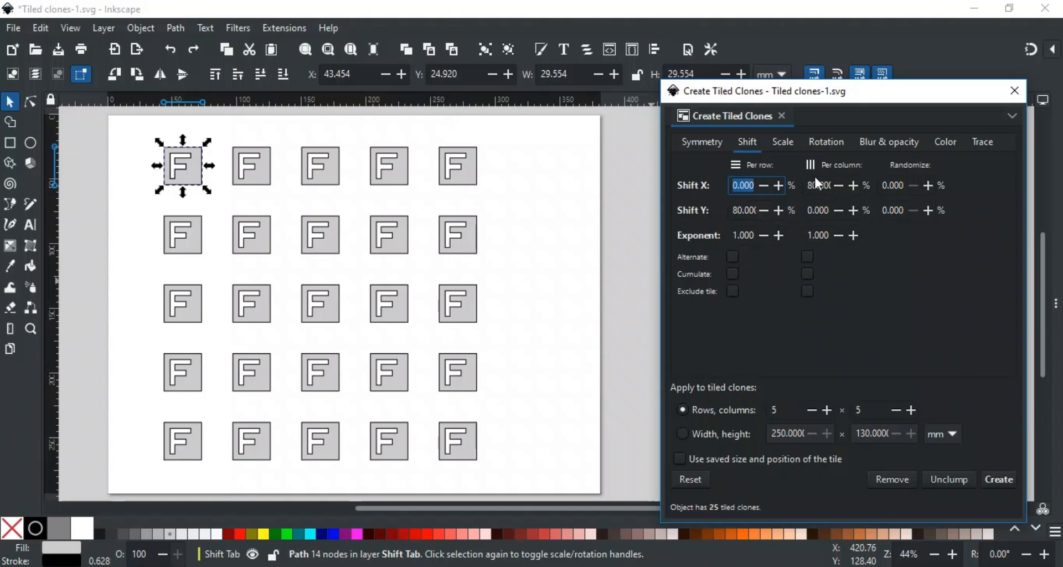
{"action": "left_click", "coordinate": [779, 142]}
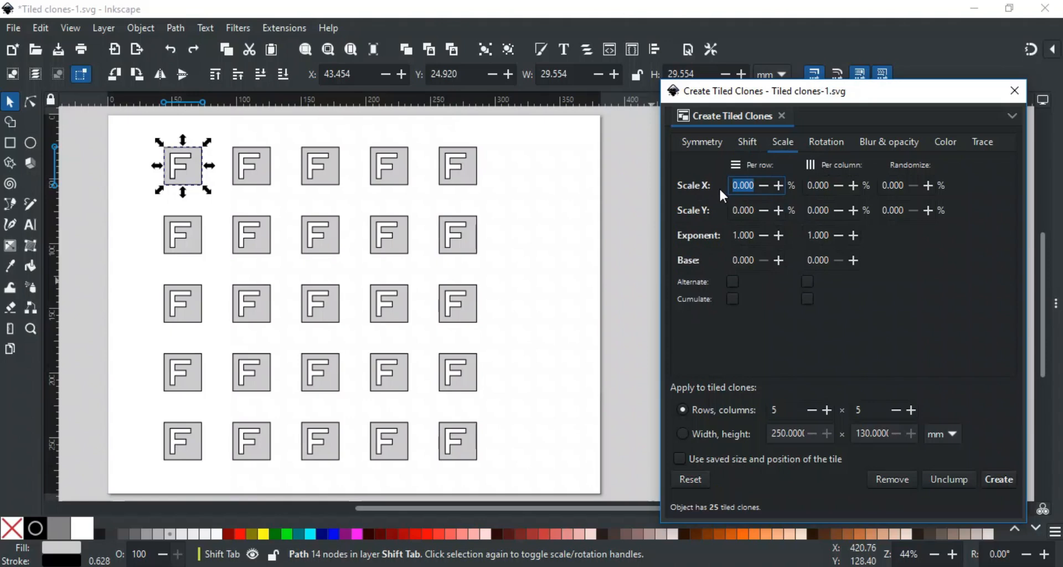
{"action": "left_click", "coordinate": [738, 185]}
{"action": "type", "text": "1"}
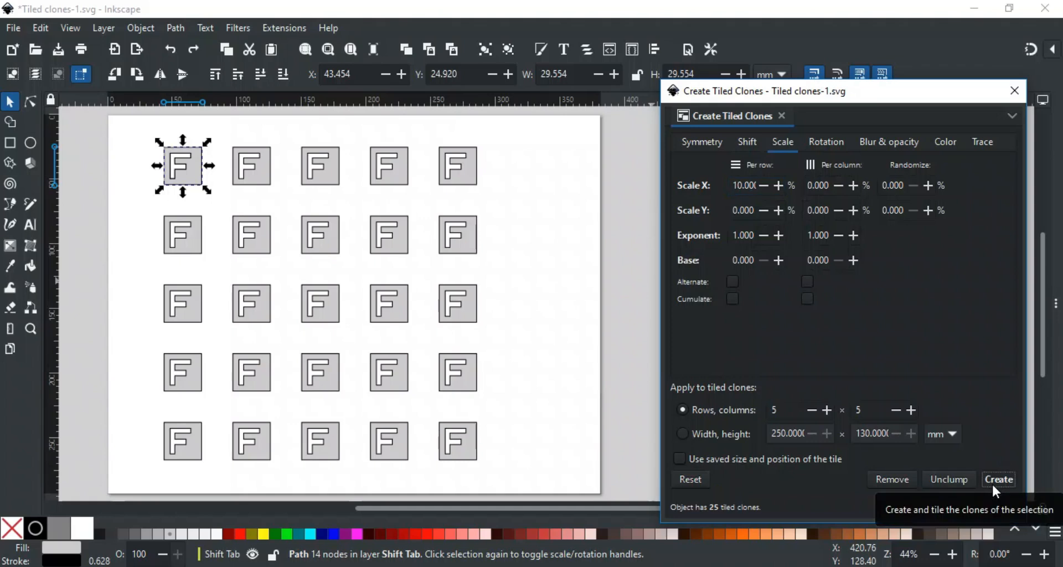
{"action": "left_click", "coordinate": [991, 483]}
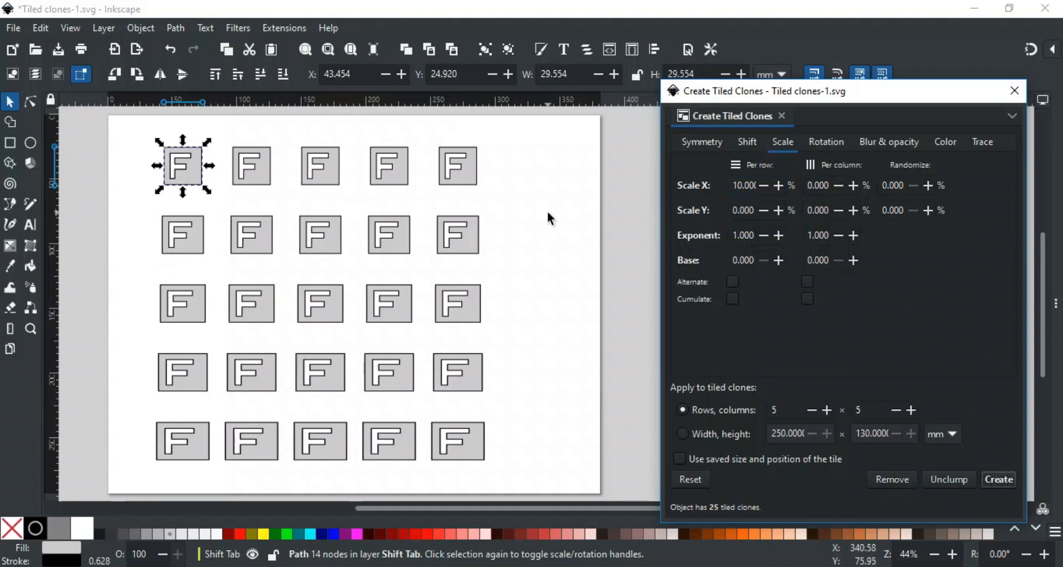
Recreate the tiled clones with a Scale X of -10% per row, and undo the scaling to restore the plain grid
{"action": "left_click", "coordinate": [735, 185]}
{"action": "type", "text": "-"}
{"action": "left_click", "coordinate": [989, 472]}
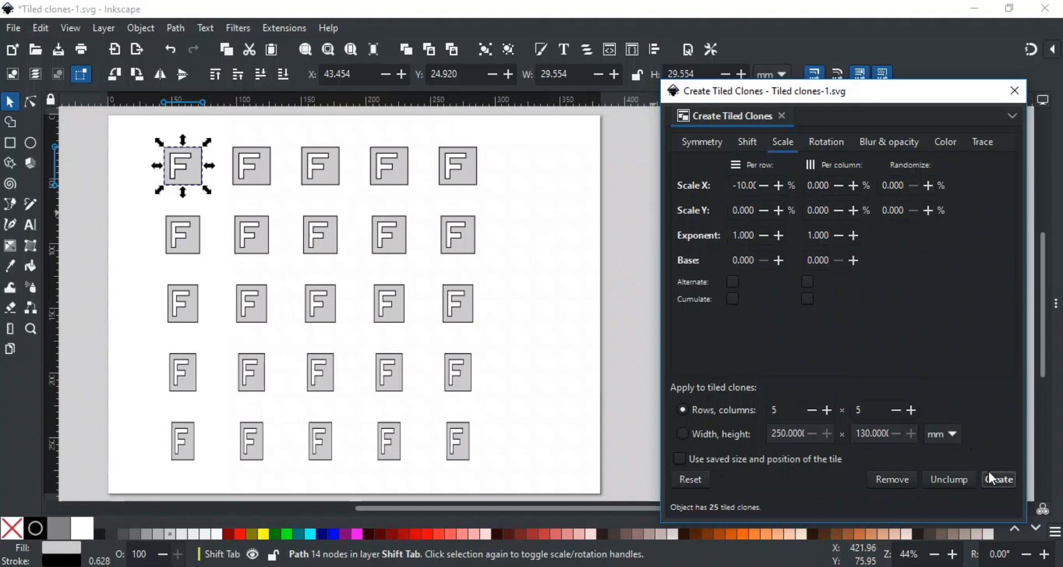
{"action": "key", "text": "ctrl+z"}
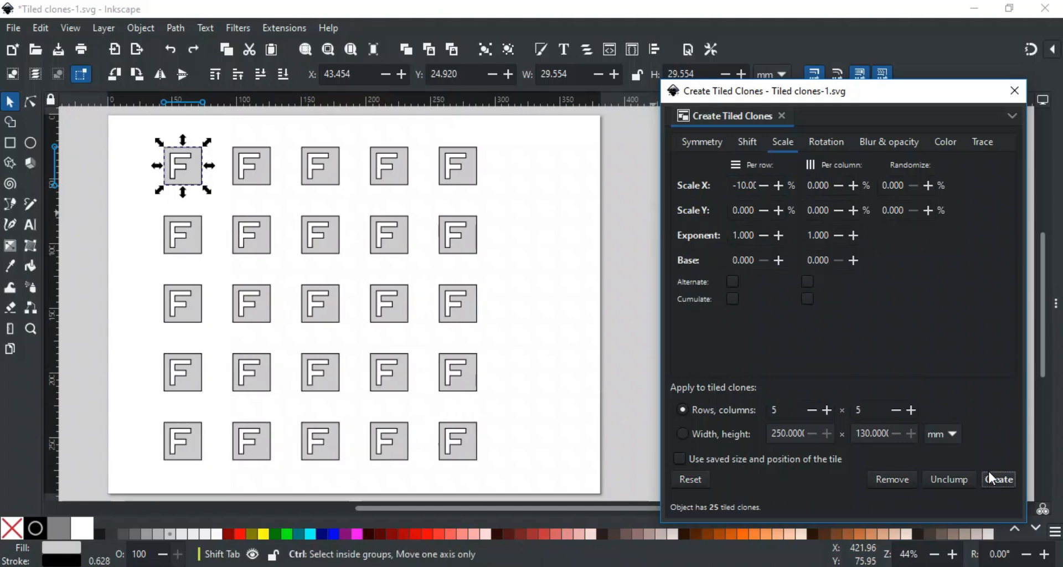
Recreate the tiled clones with Scale X at 0% per row and 10% per column, then undo and clear the column scaling
{"action": "left_click", "coordinate": [738, 185]}
{"action": "key", "text": "Delete"}
{"action": "key", "text": "Delete"}
{"action": "left_click", "coordinate": [813, 186]}
{"action": "type", "text": "1"}
{"action": "left_click", "coordinate": [998, 480]}
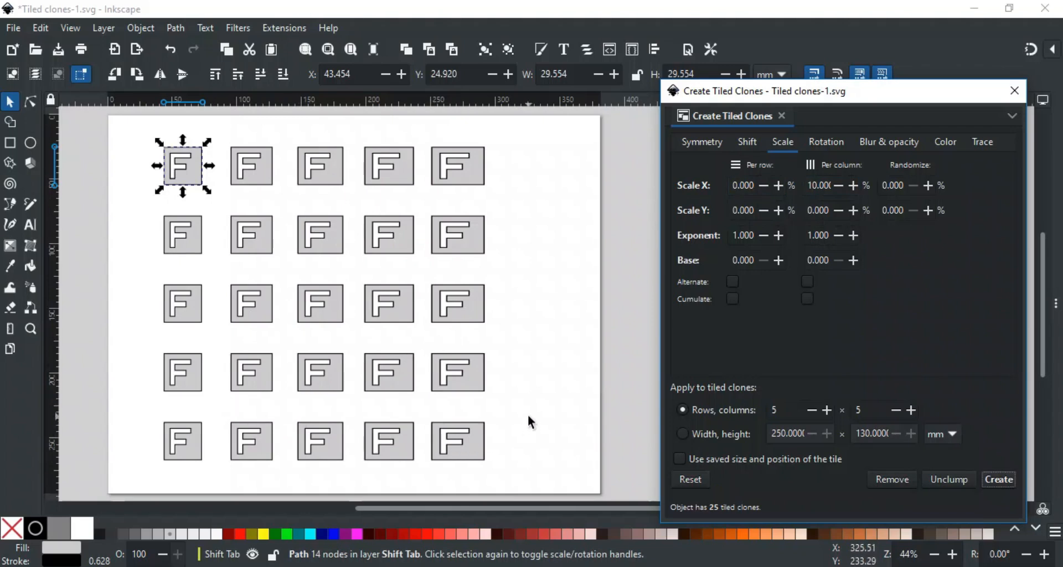
{"action": "key", "text": "ctrl+z"}
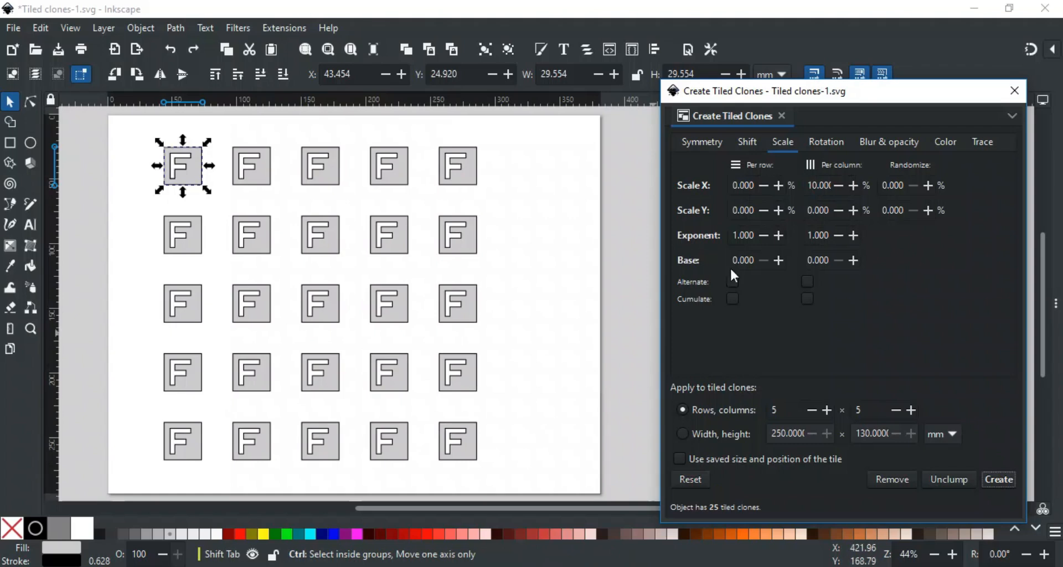
{"action": "left_click", "coordinate": [809, 185]}
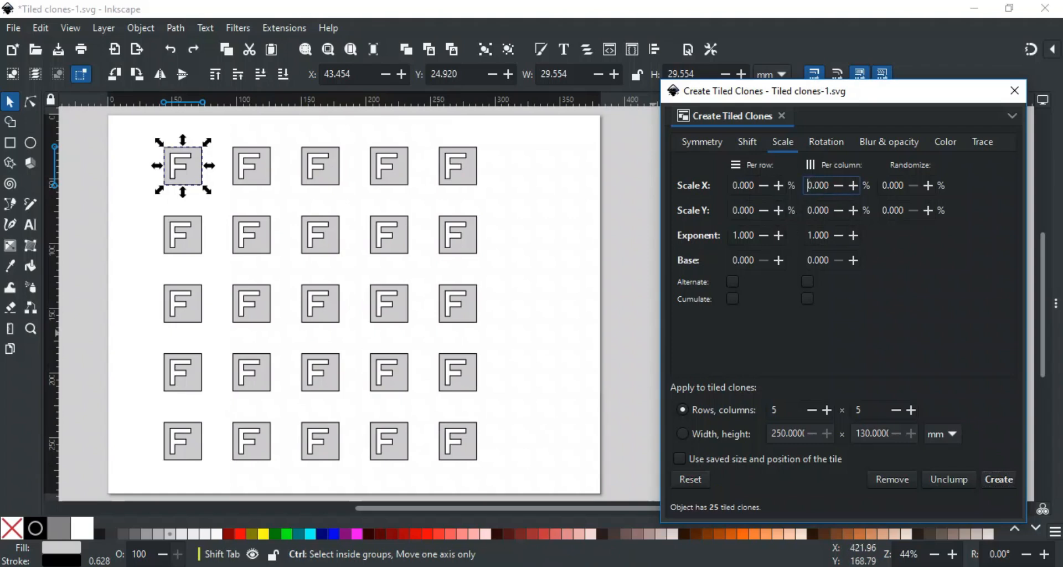
Recreate the tiled clones with Scale X randomized by 20%, and reset the randomization to 0%
{"action": "left_click", "coordinate": [886, 184]}
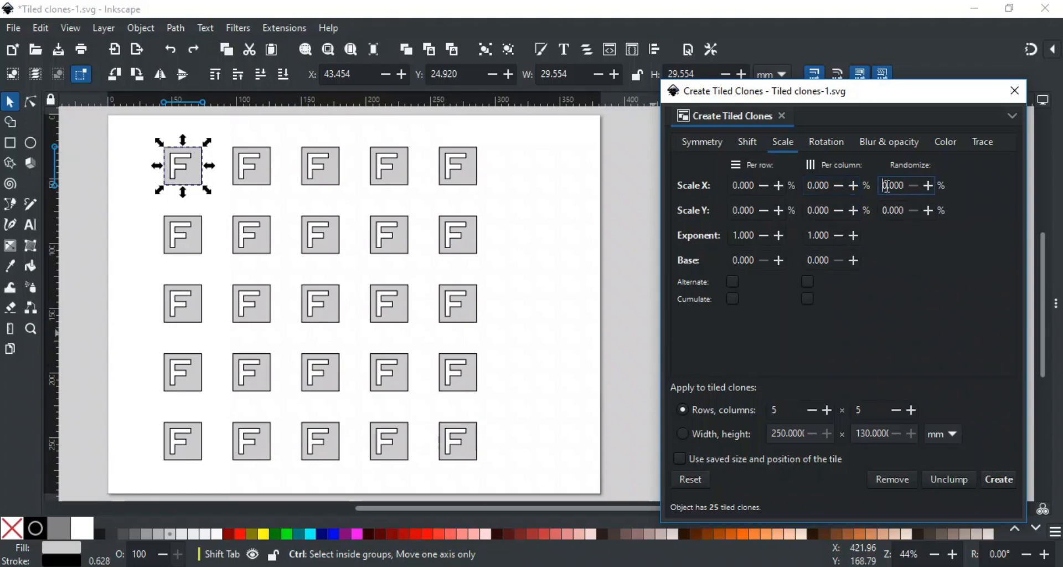
{"action": "type", "text": "2"}
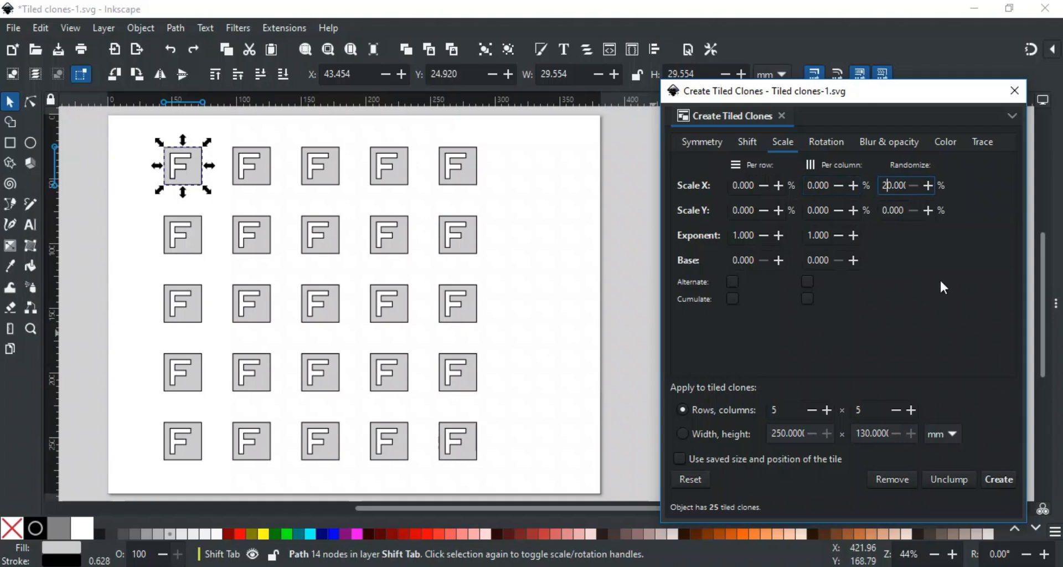
{"action": "left_click", "coordinate": [1009, 477]}
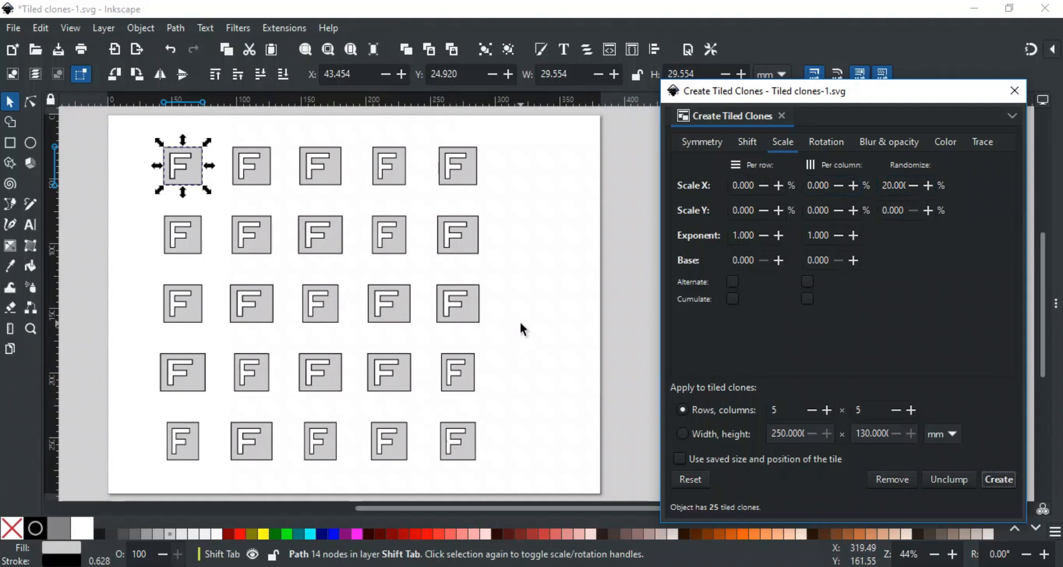
{"action": "left_click", "coordinate": [885, 184]}
{"action": "key", "text": "BackSpace"}
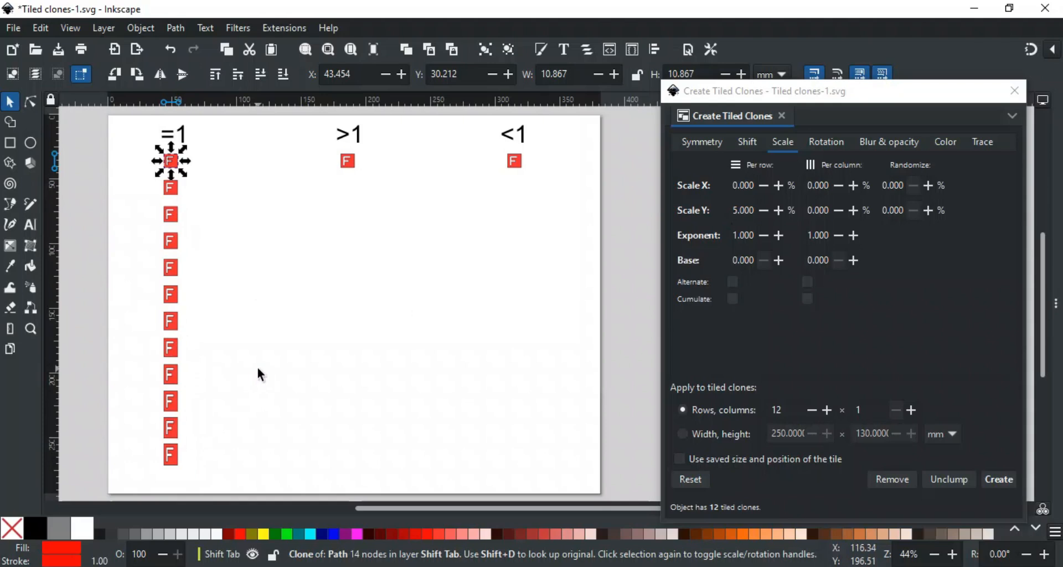
Create tiled clones of the red F tile under ">1" with a per-row scale exponent of 2
{"action": "left_click", "coordinate": [348, 162]}
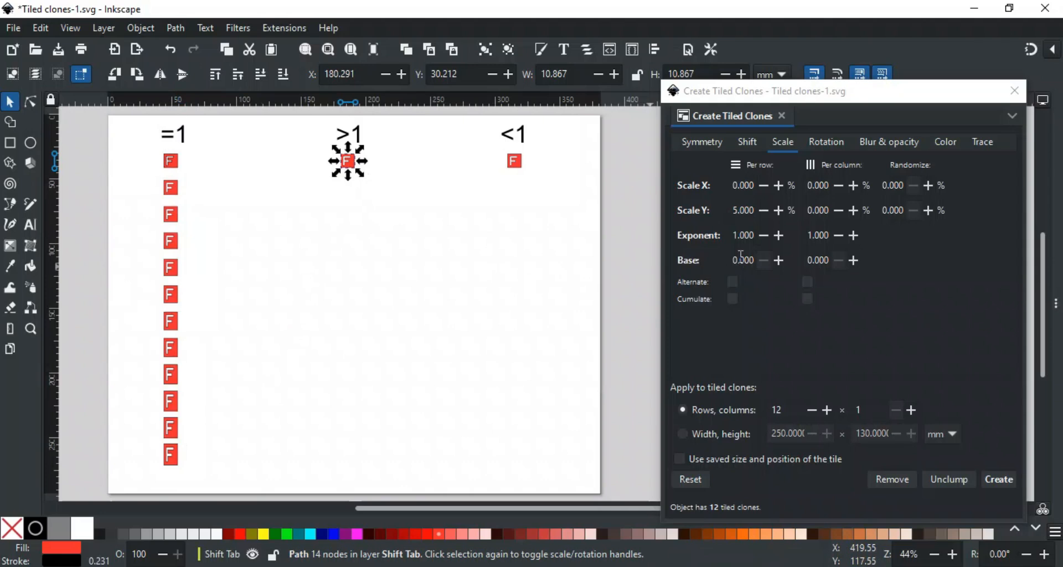
{"action": "left_click_drag", "start_coordinate": [754, 235], "coordinate": [729, 235]}
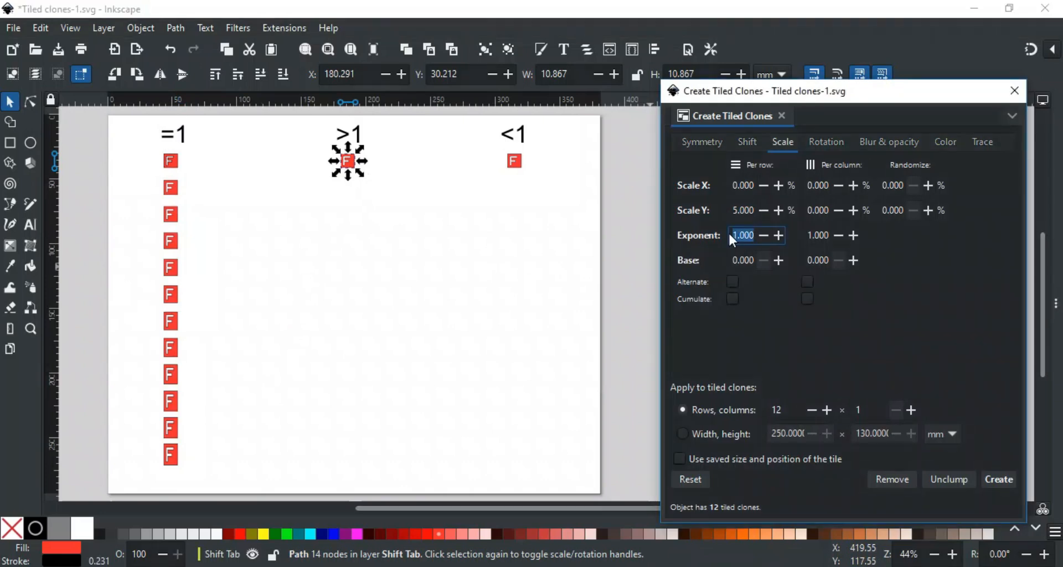
{"action": "type", "text": "2"}
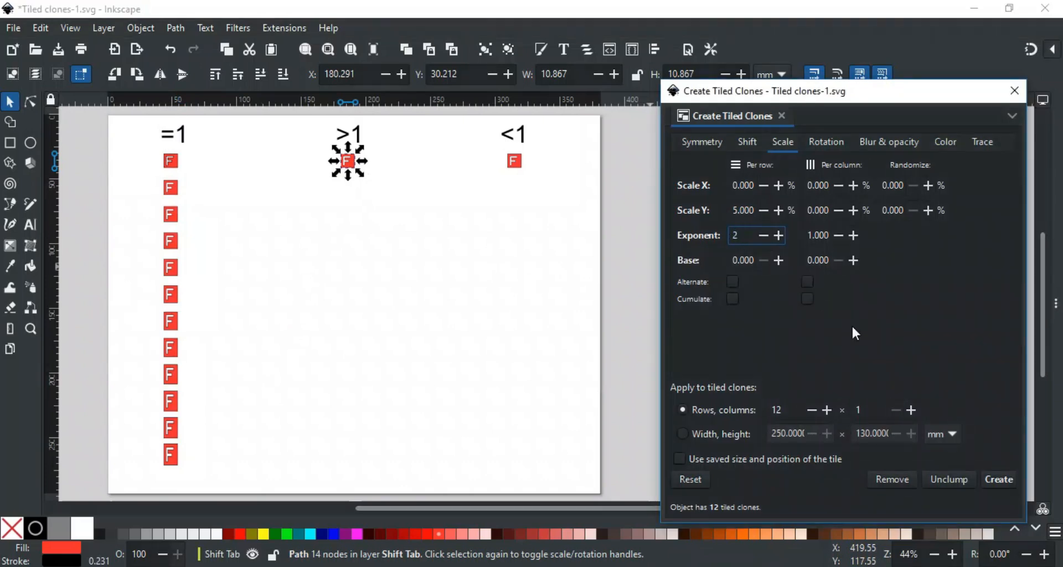
{"action": "left_click", "coordinate": [995, 480]}
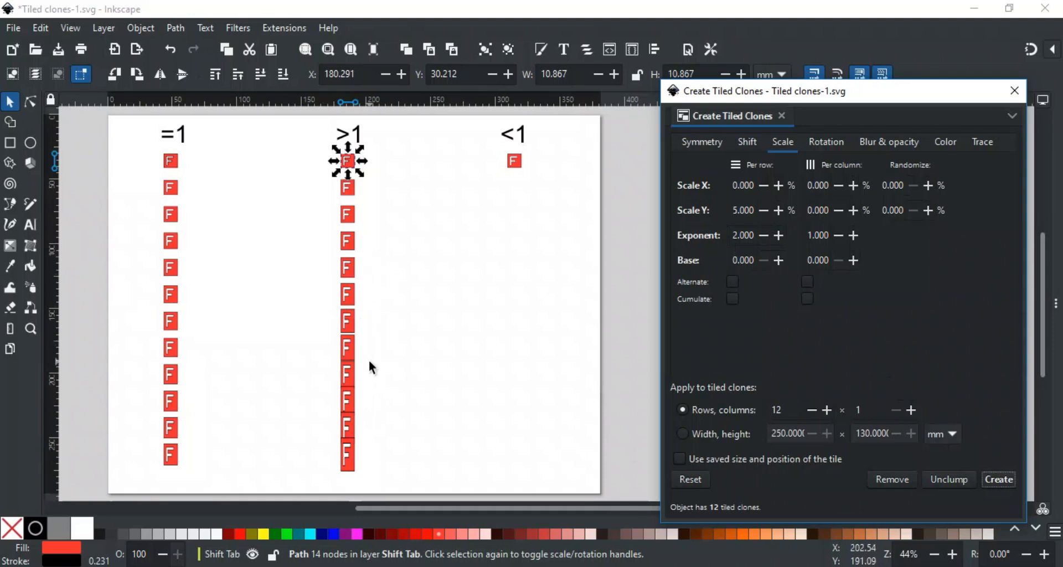
Create tiled clones of the red F tile under "<1" with a per-row scale exponent of 0.5
{"action": "left_click", "coordinate": [515, 162]}
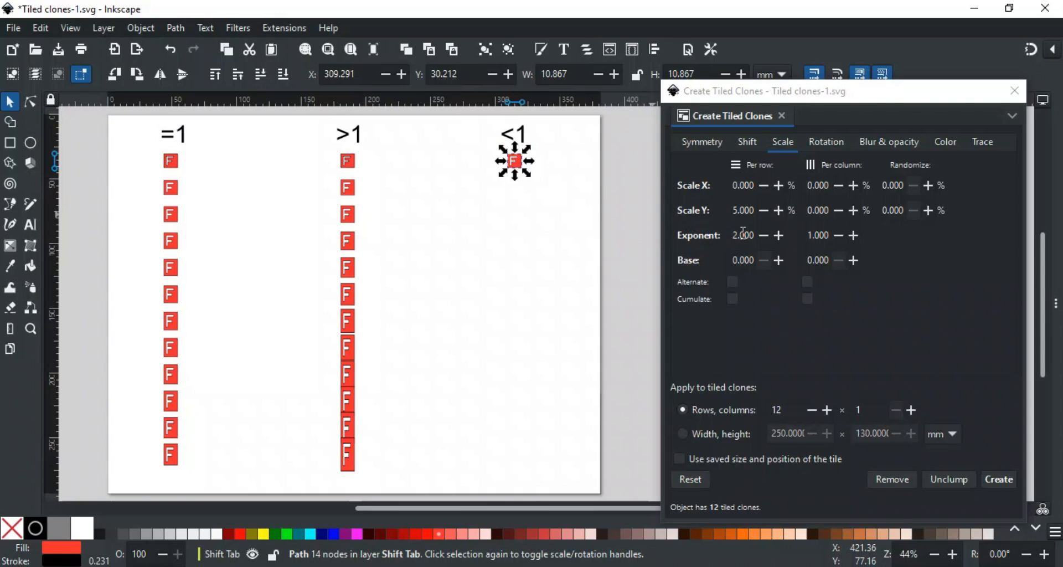
{"action": "left_click_drag", "start_coordinate": [743, 234], "coordinate": [727, 231]}
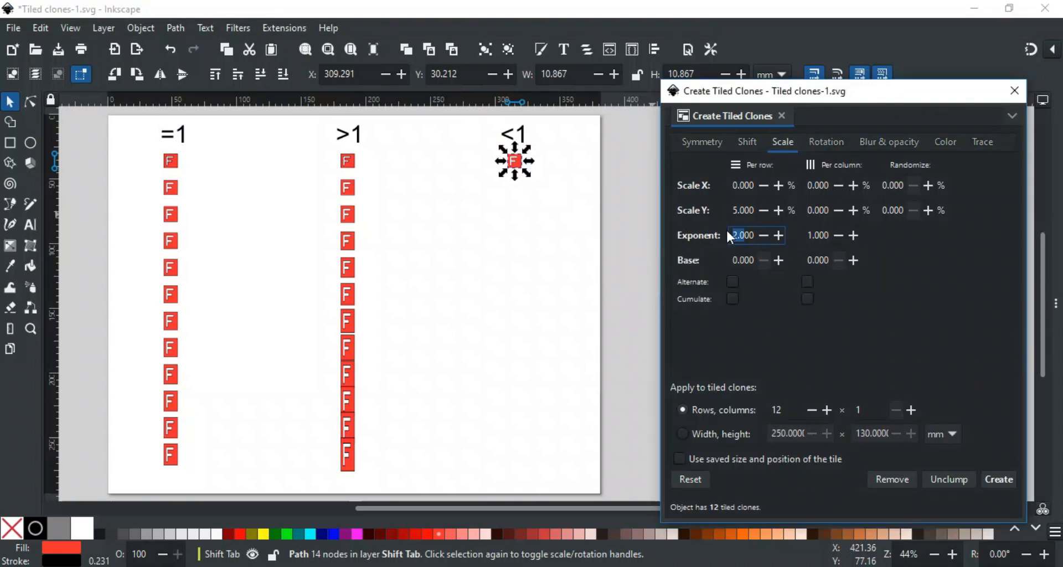
{"action": "key", "text": "BackSpace"}
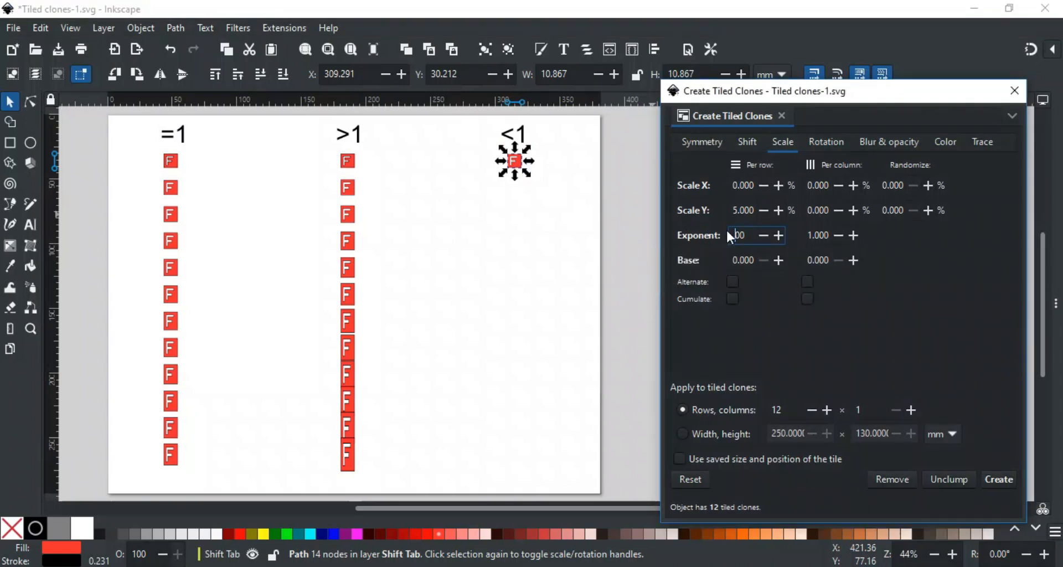
{"action": "type", "text": ".5"}
{"action": "left_click", "coordinate": [995, 478]}
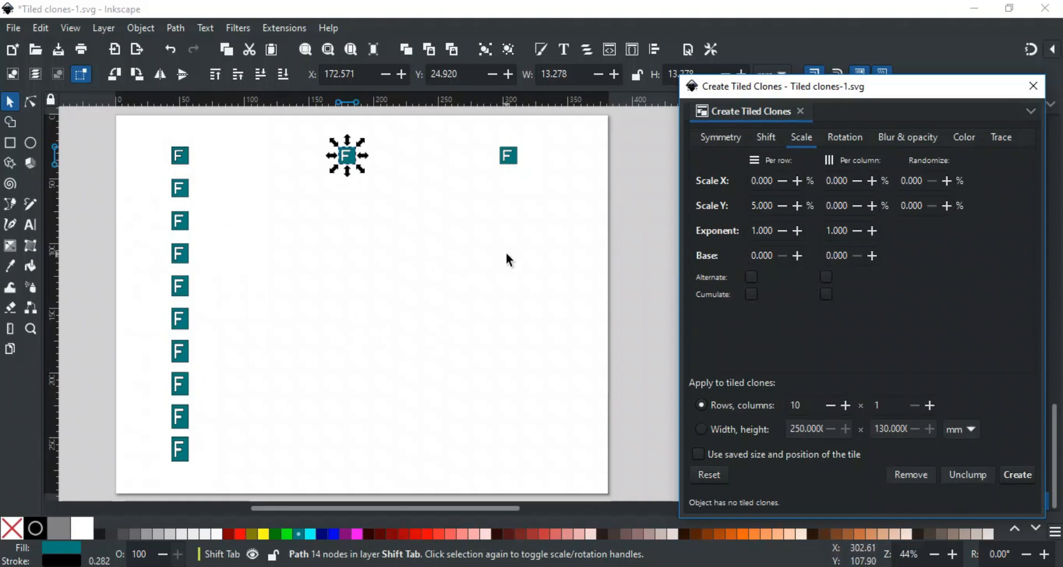
Create tiled clones of the middle teal F tile with a per-row scale base of 4
{"action": "left_click", "coordinate": [758, 255]}
{"action": "key", "text": "BackSpace"}
{"action": "type", "text": "4"}
{"action": "left_click", "coordinate": [1008, 469]}
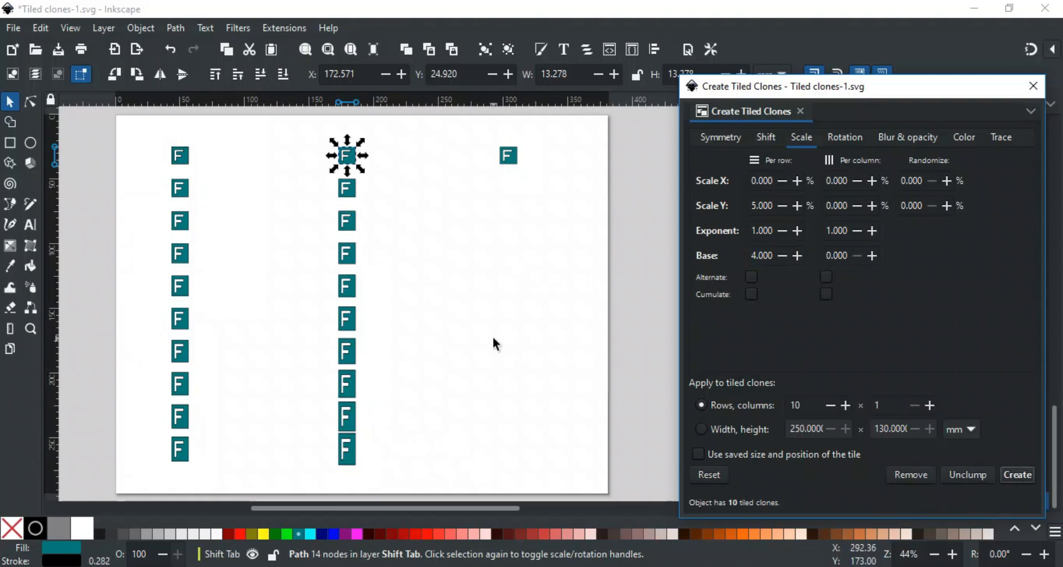
Create tiled clones of the rightmost teal F tile with a per-row scale base of 0.05
{"action": "left_click", "coordinate": [513, 154]}
{"action": "double_click", "coordinate": [754, 256]}
{"action": "type", "text": "0"}
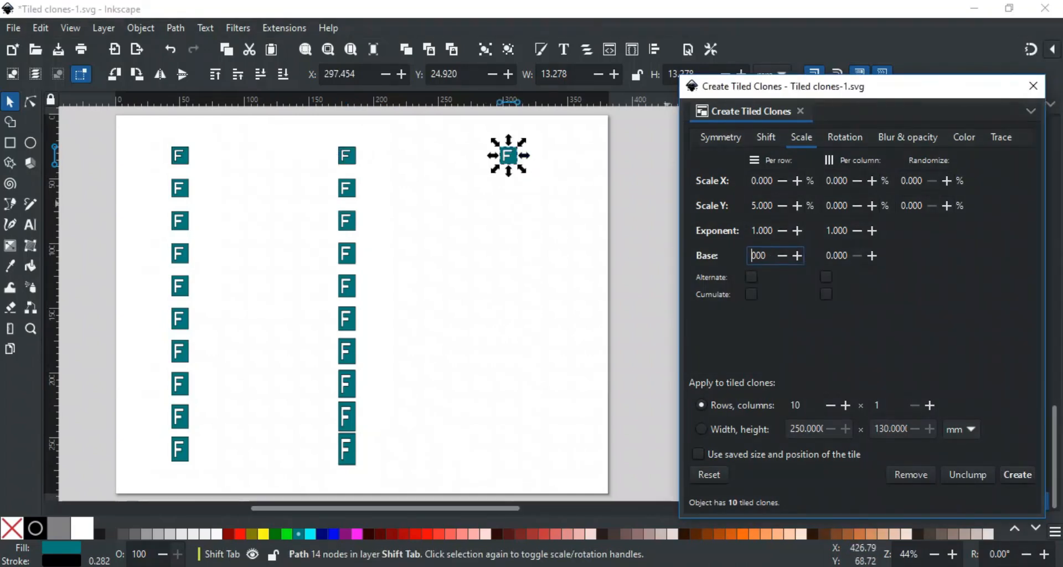
{"action": "type", "text": ".05"}
{"action": "left_click", "coordinate": [1018, 475]}
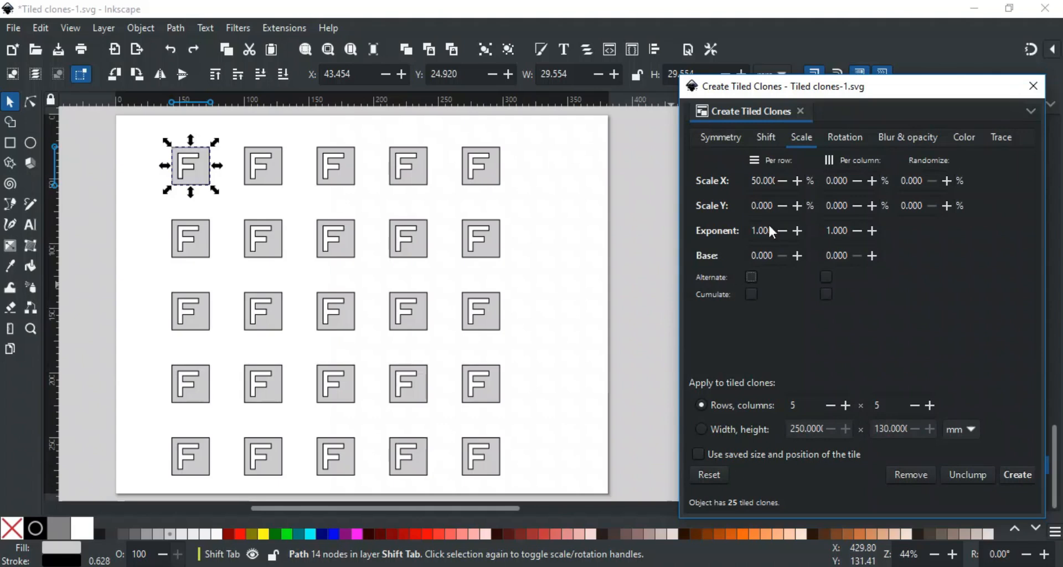
Recreate the gray F tile's clones with the 50% per-row X scale alternating
{"action": "left_click", "coordinate": [751, 276]}
{"action": "left_click", "coordinate": [1016, 475]}
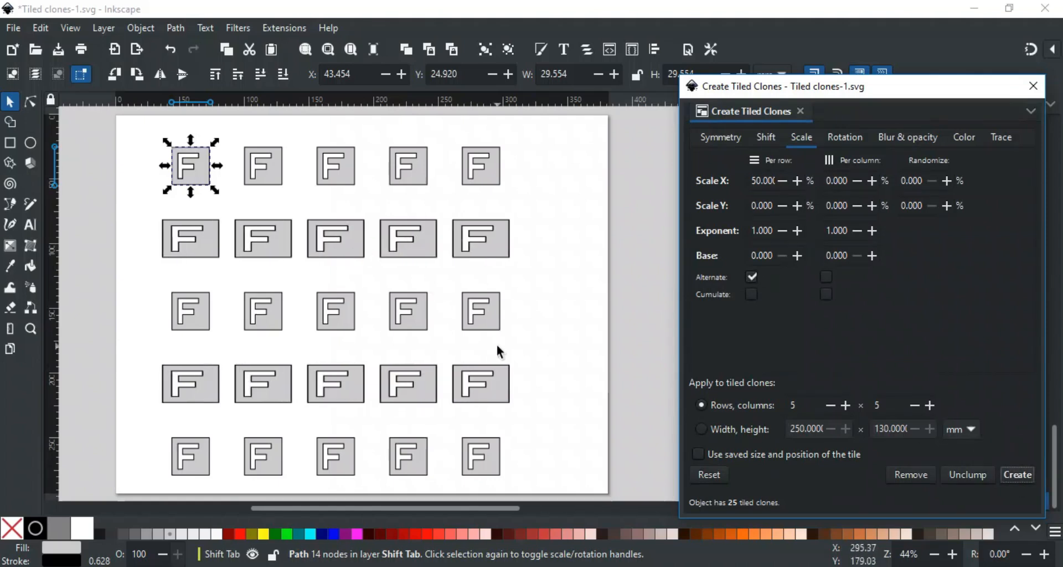
Clear the per-row X scale and its alternation, and recreate the clones with an alternating 50% per-column Y scale
{"action": "left_click", "coordinate": [755, 180]}
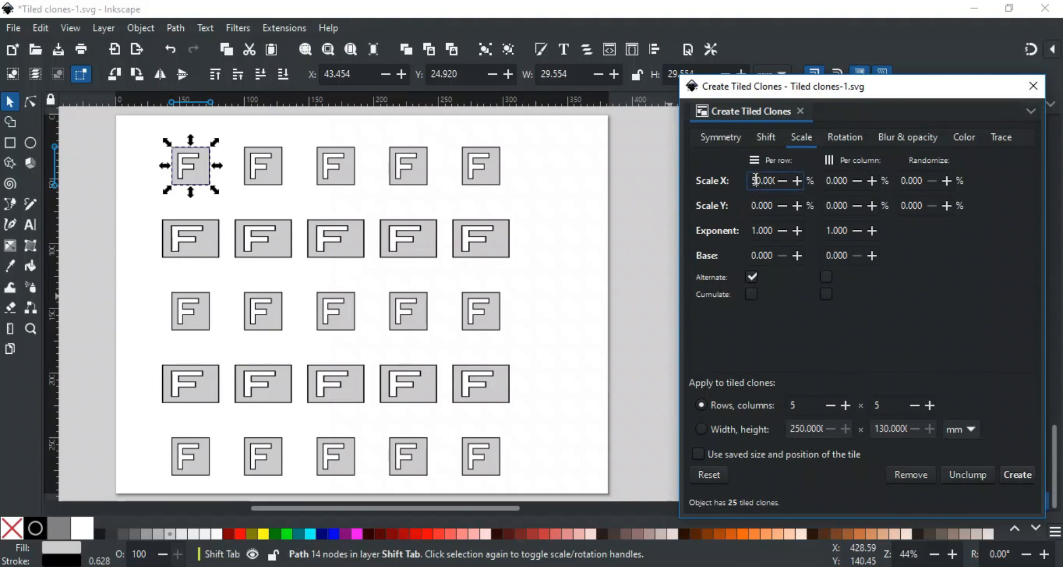
{"action": "key", "text": "BackSpace"}
{"action": "left_click", "coordinate": [828, 206]}
{"action": "type", "text": "5"}
{"action": "left_click", "coordinate": [757, 275]}
{"action": "left_click", "coordinate": [827, 276]}
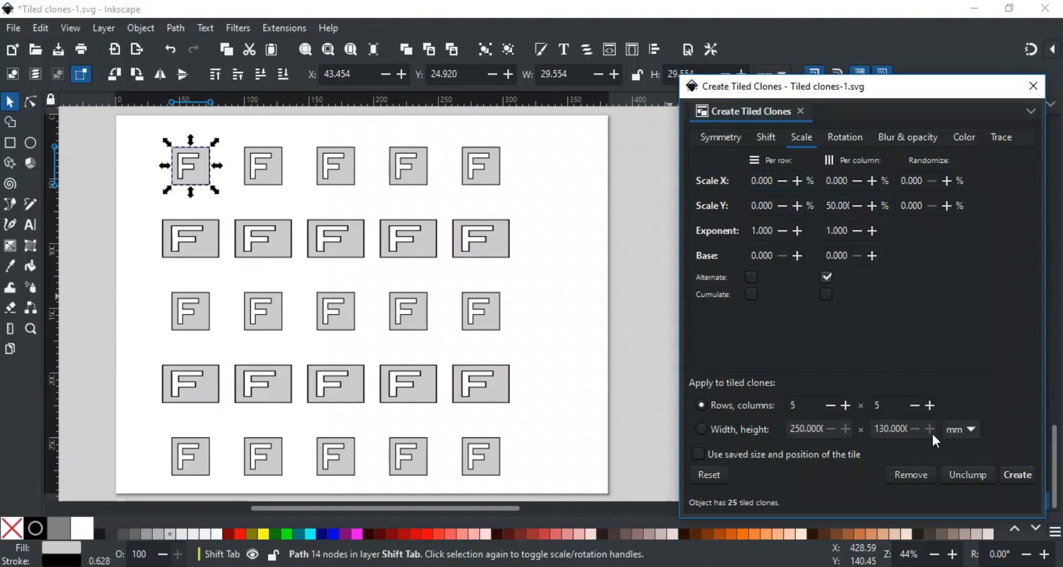
{"action": "left_click", "coordinate": [1017, 474]}
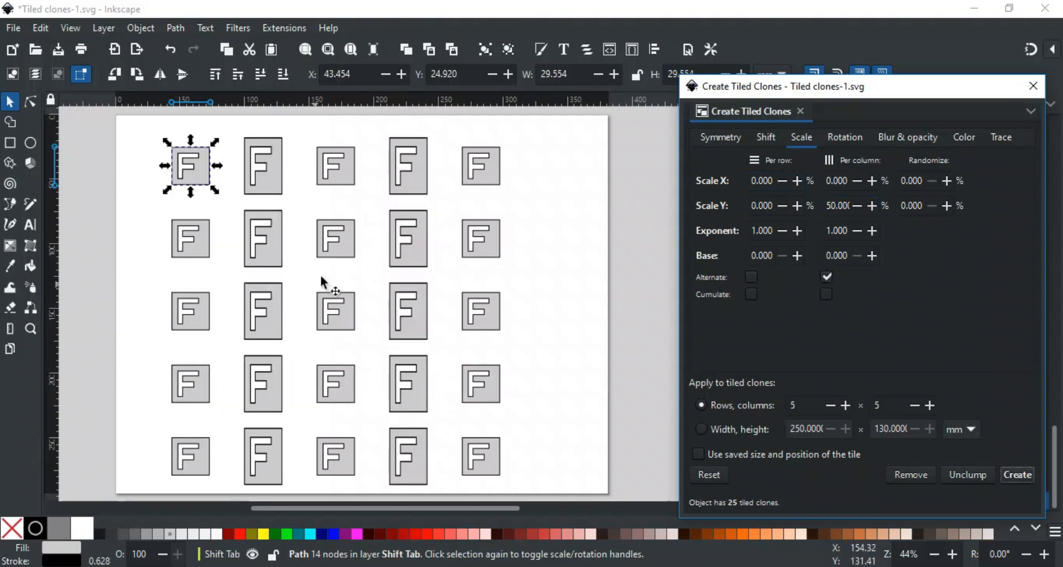
Clear the per-column Y scale and its alternation, and recreate the clones with a cumulative 10% per-row X scale
{"action": "left_click", "coordinate": [825, 278]}
{"action": "left_click", "coordinate": [834, 213]}
{"action": "key", "text": "BackSpace"}
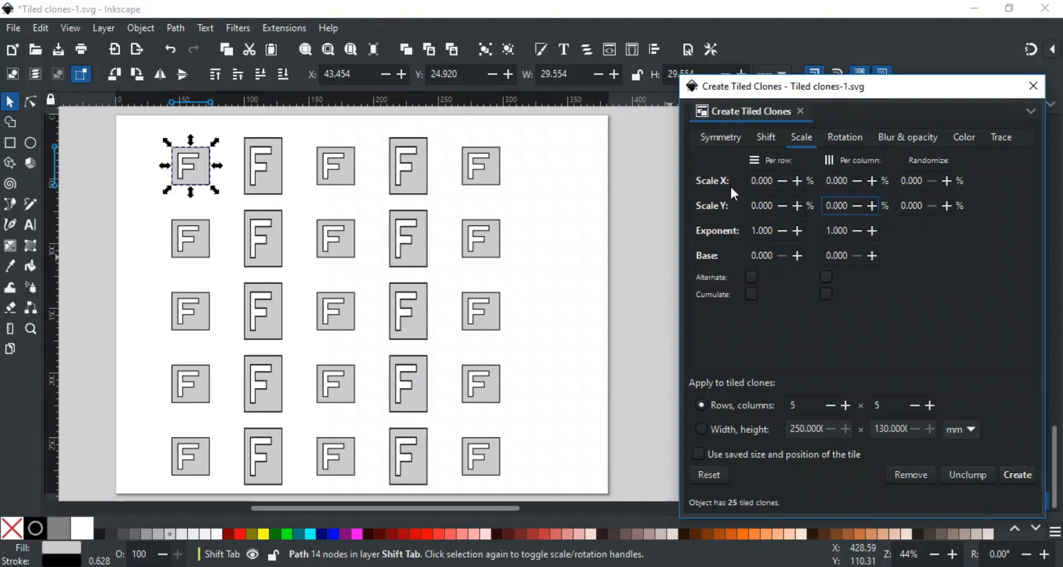
{"action": "left_click", "coordinate": [756, 180]}
{"action": "type", "text": "1"}
{"action": "left_click", "coordinate": [757, 294]}
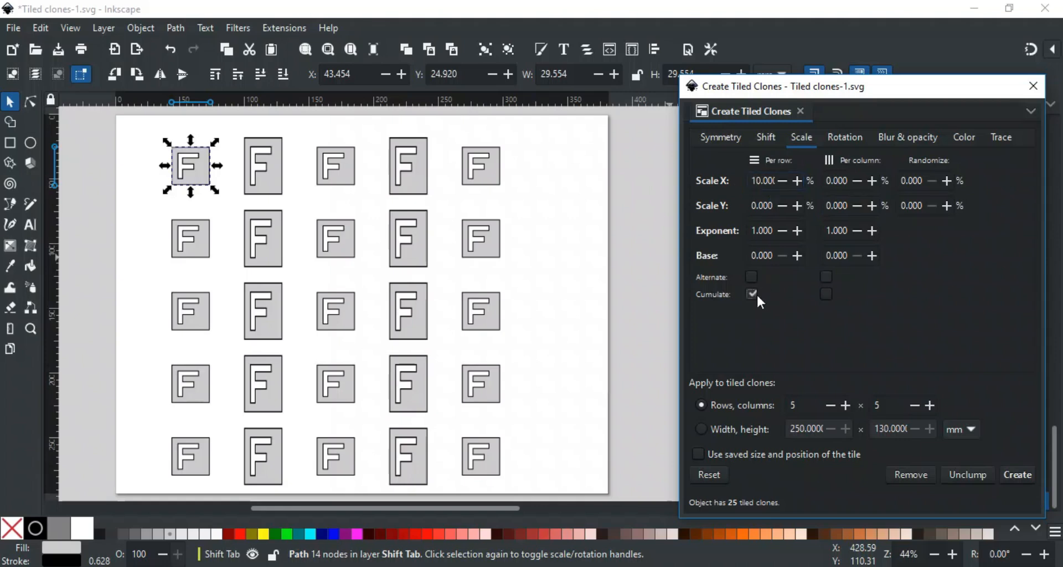
{"action": "left_click", "coordinate": [1018, 475]}
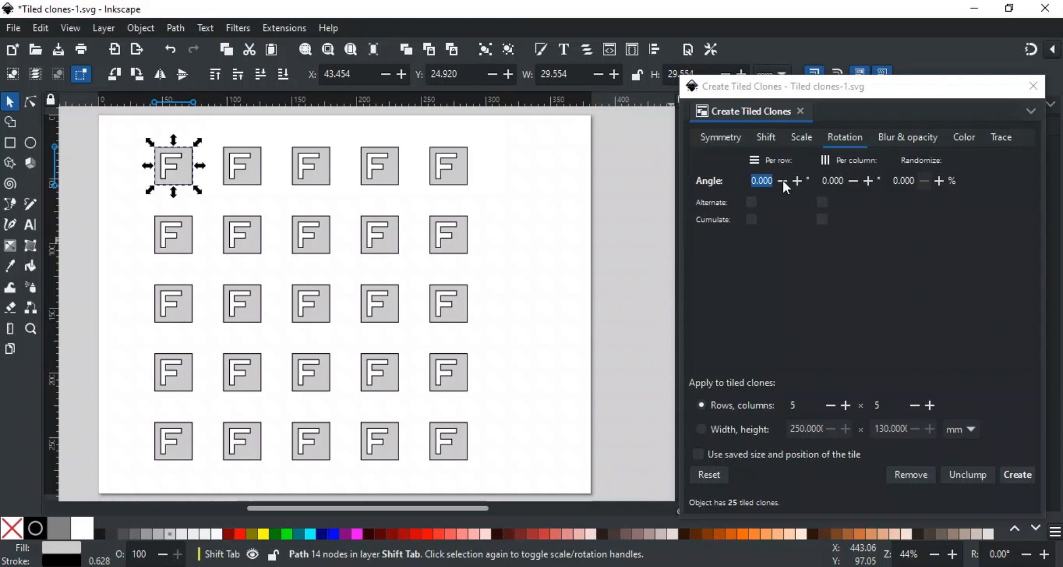
Create tiled clones of the gray F tile with a per-row rotation angle of 30°
{"action": "left_click", "coordinate": [750, 183]}
{"action": "type", "text": "3"}
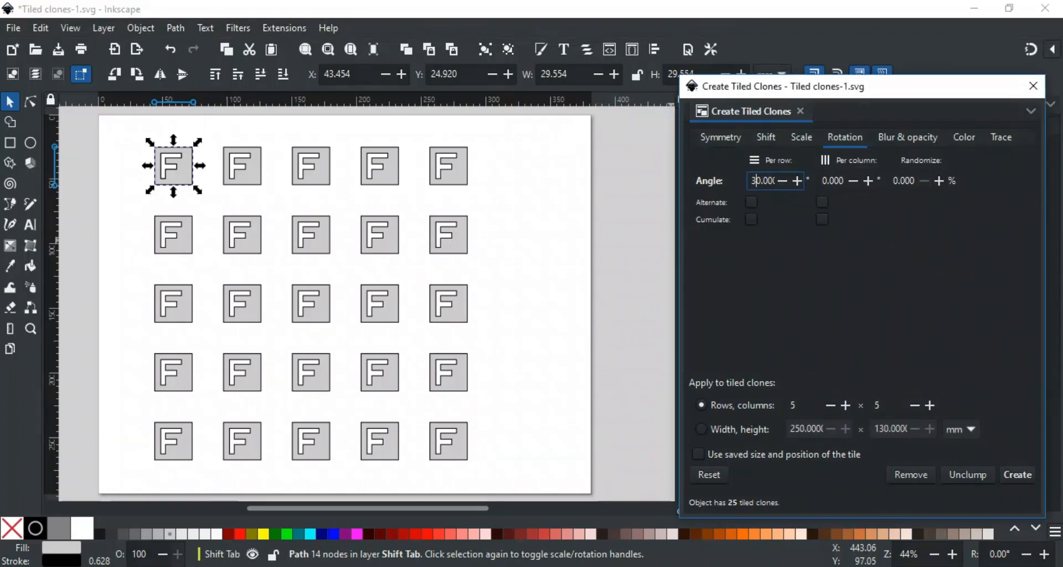
{"action": "left_click", "coordinate": [1006, 480]}
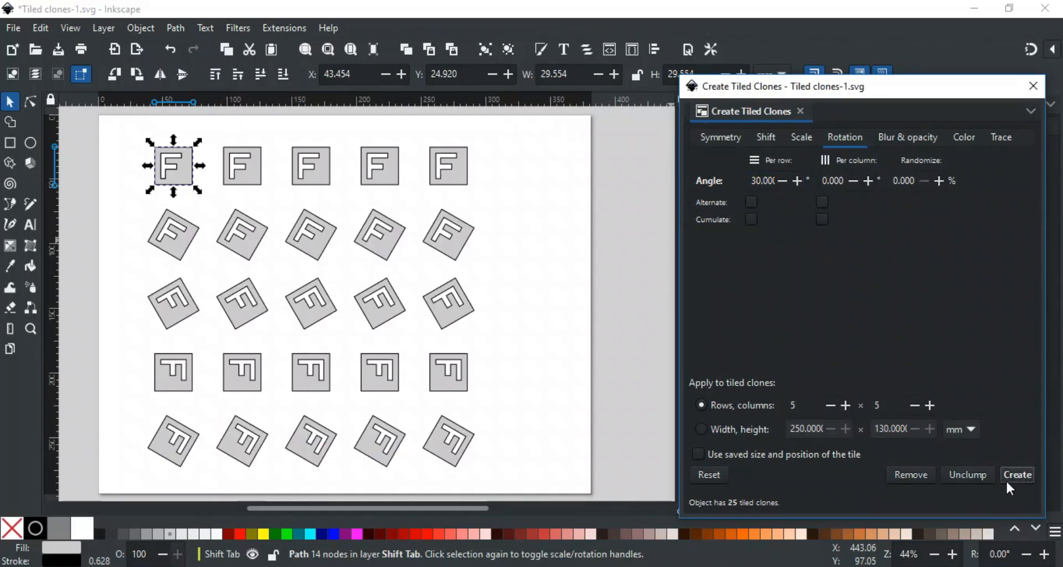
Zero the per-row rotation angle and recreate the clones with a per-column angle of 30°
{"action": "left_click", "coordinate": [748, 181]}
{"action": "key", "text": "Delete"}
{"action": "left_click", "coordinate": [824, 181]}
{"action": "type", "text": "3"}
{"action": "left_click", "coordinate": [1019, 474]}
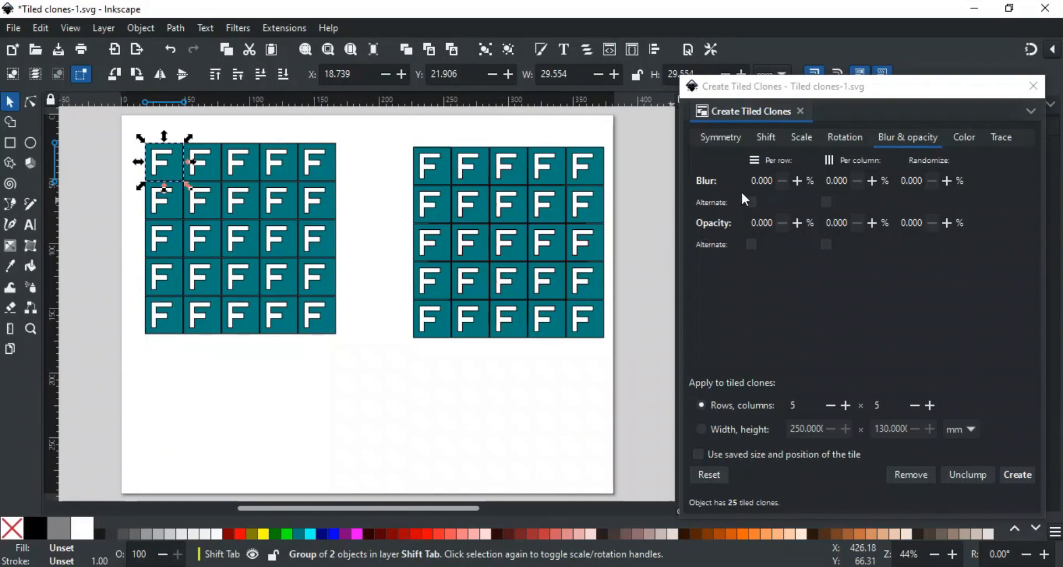
Create tiled clones of the selected teal F tile with a per-row blur of 5%
{"action": "left_click", "coordinate": [761, 181]}
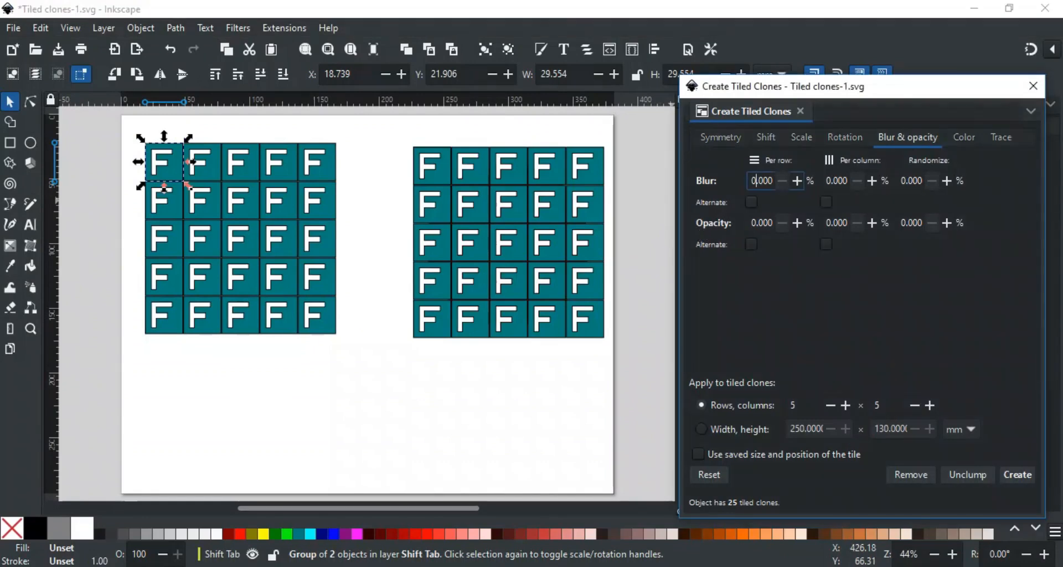
{"action": "key", "text": "BackSpace"}
{"action": "type", "text": "5"}
{"action": "left_click", "coordinate": [1015, 476]}
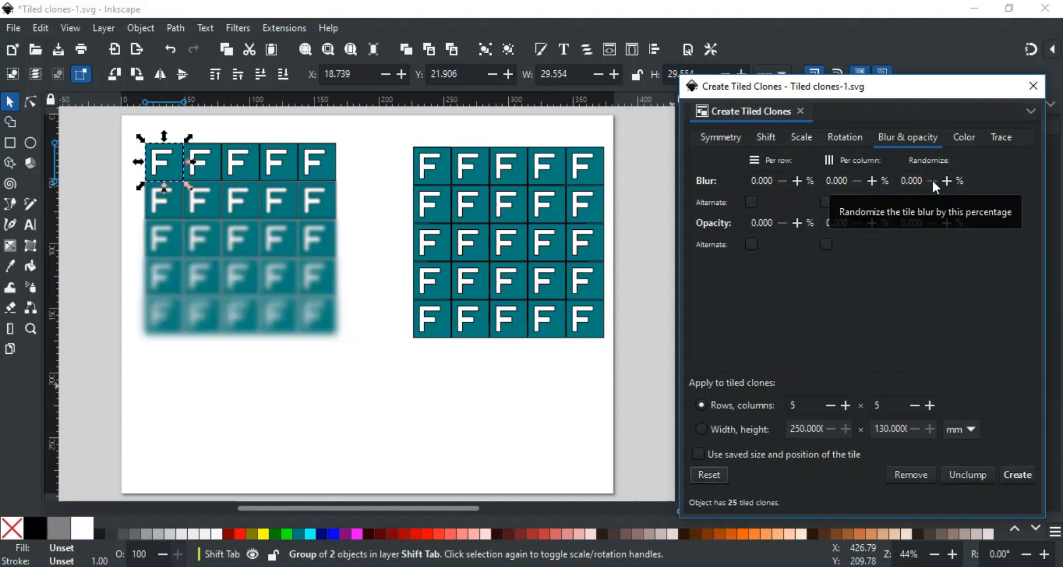
Recreate the teal F clones with the blur randomized by 10%, and reset the clone settings
{"action": "left_click", "coordinate": [903, 180]}
{"action": "type", "text": "1"}
{"action": "left_click", "coordinate": [1012, 471]}
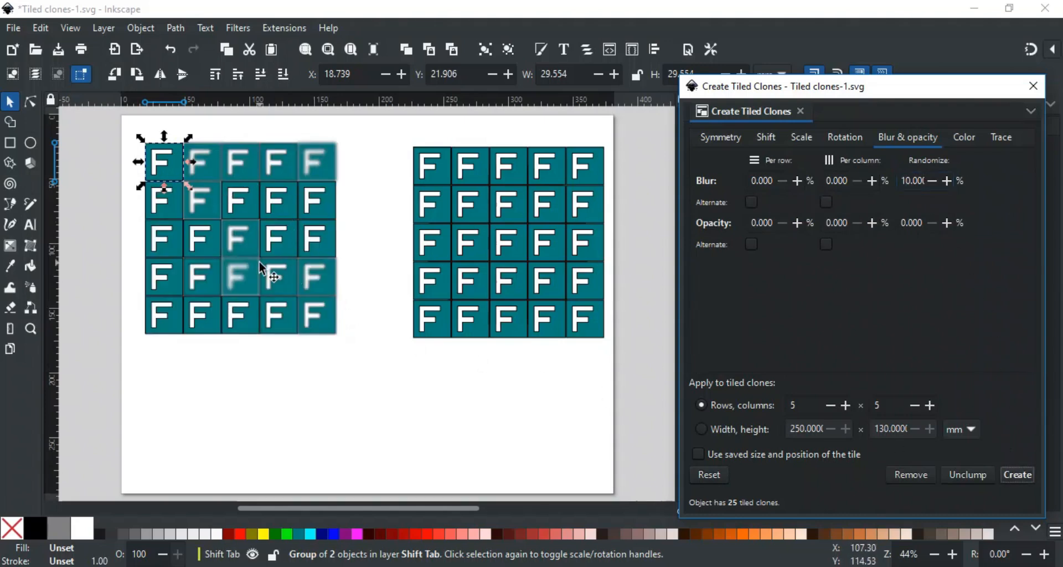
{"action": "left_click", "coordinate": [705, 475]}
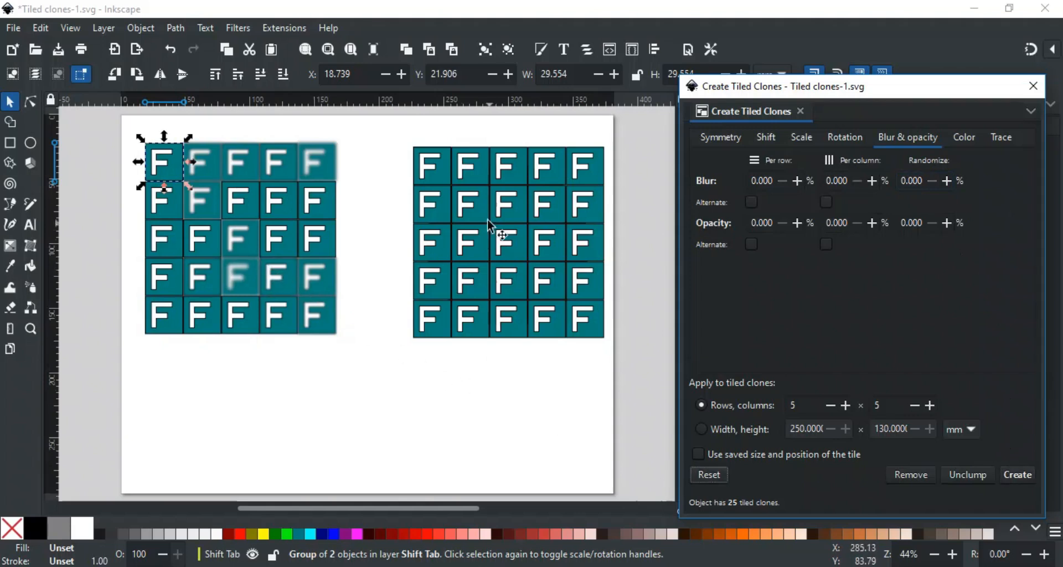
Create tiled clones of the other grid's original F tile with a 10% per-row opacity change, and reset the clone settings
{"action": "left_click", "coordinate": [441, 169], "text": "alt"}
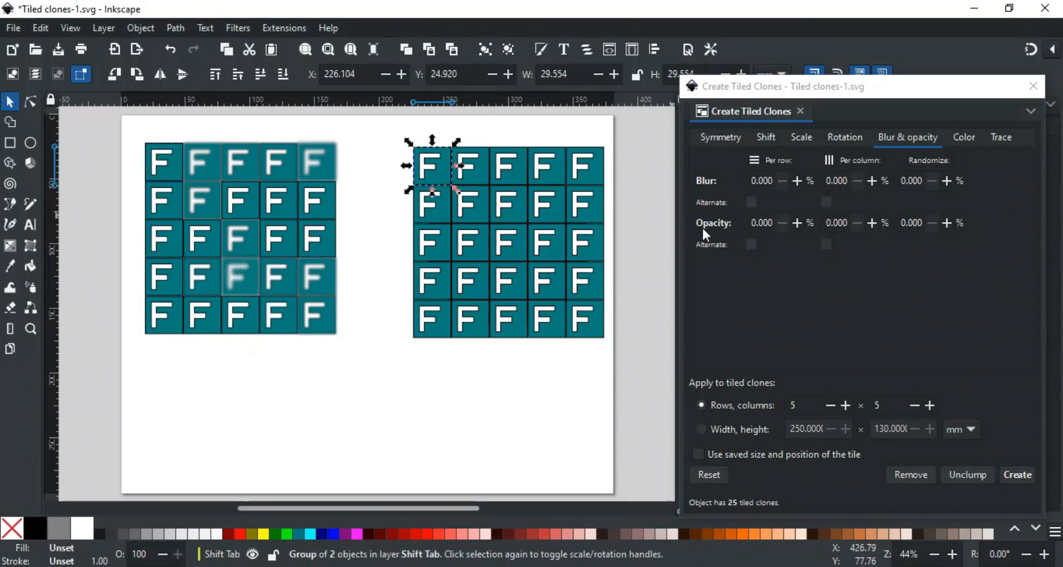
{"action": "left_click", "coordinate": [753, 223]}
{"action": "type", "text": "1"}
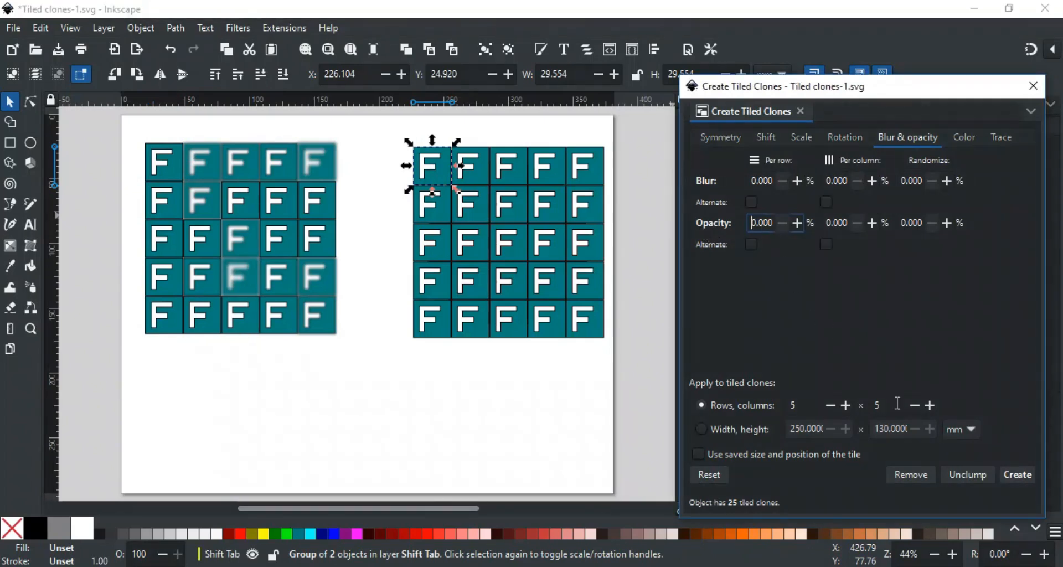
{"action": "left_click", "coordinate": [1013, 478]}
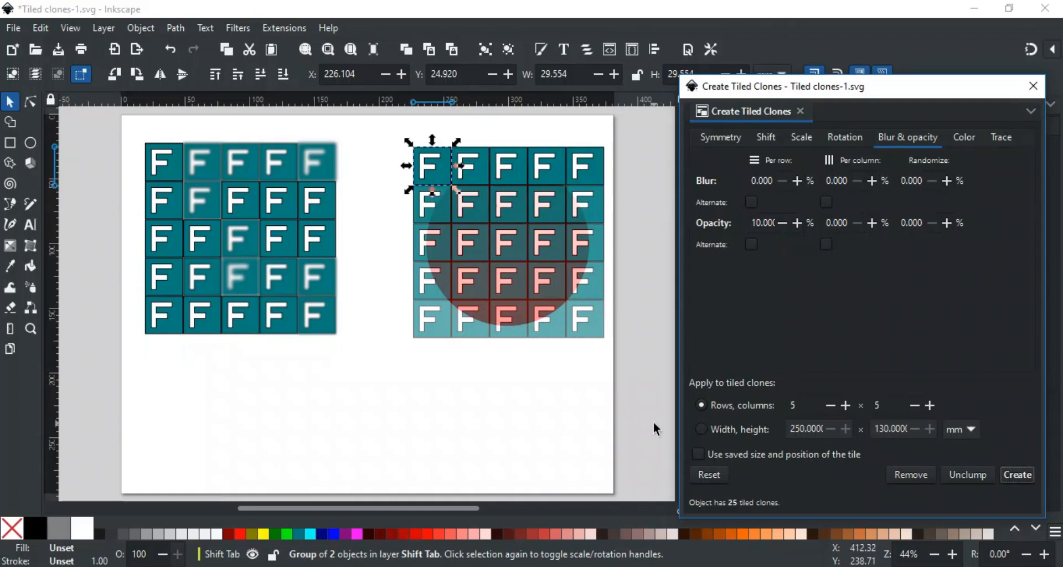
{"action": "left_click", "coordinate": [708, 475]}
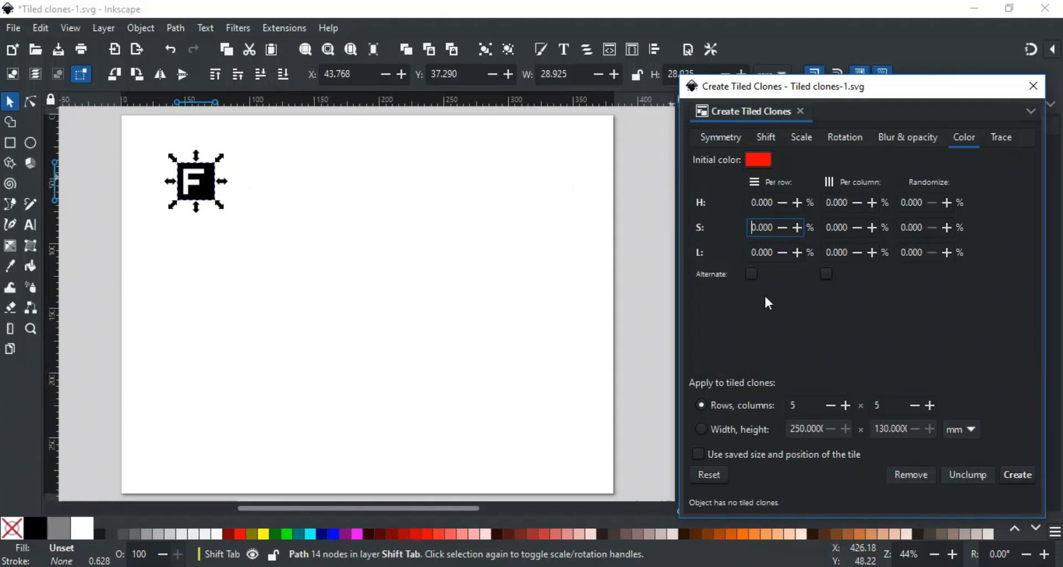
Create tiled clones of the black F tile from the red initial color with a 10% per-row hue change, and reset the settings
{"action": "left_click", "coordinate": [762, 160]}
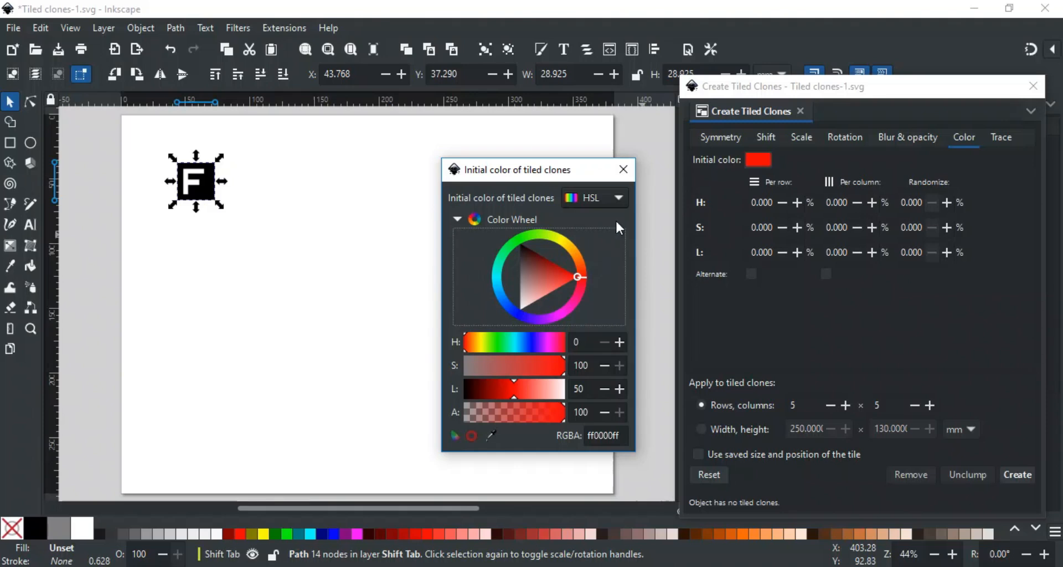
{"action": "left_click", "coordinate": [624, 170]}
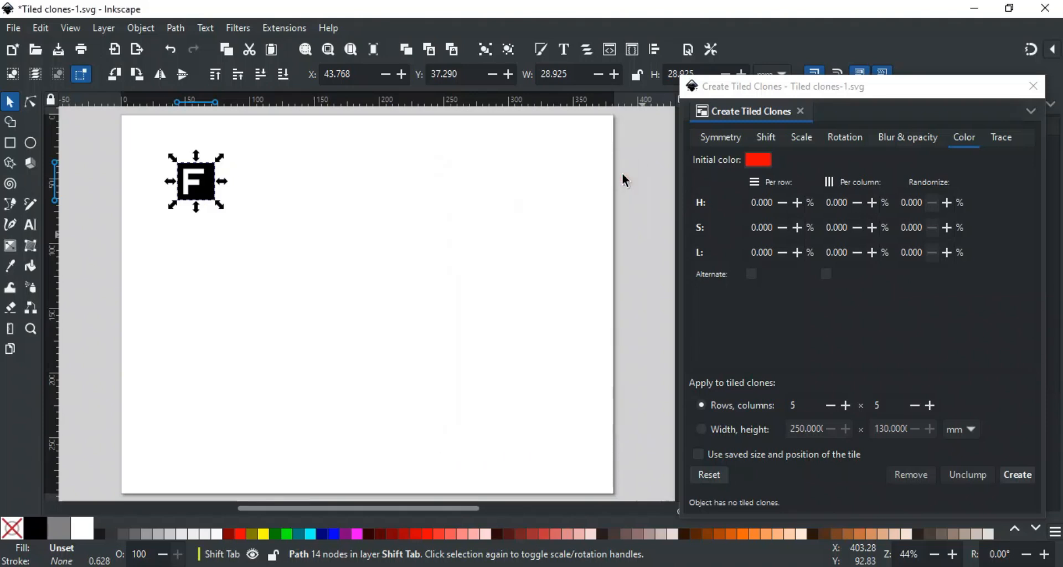
{"action": "left_click", "coordinate": [753, 203]}
{"action": "type", "text": "1"}
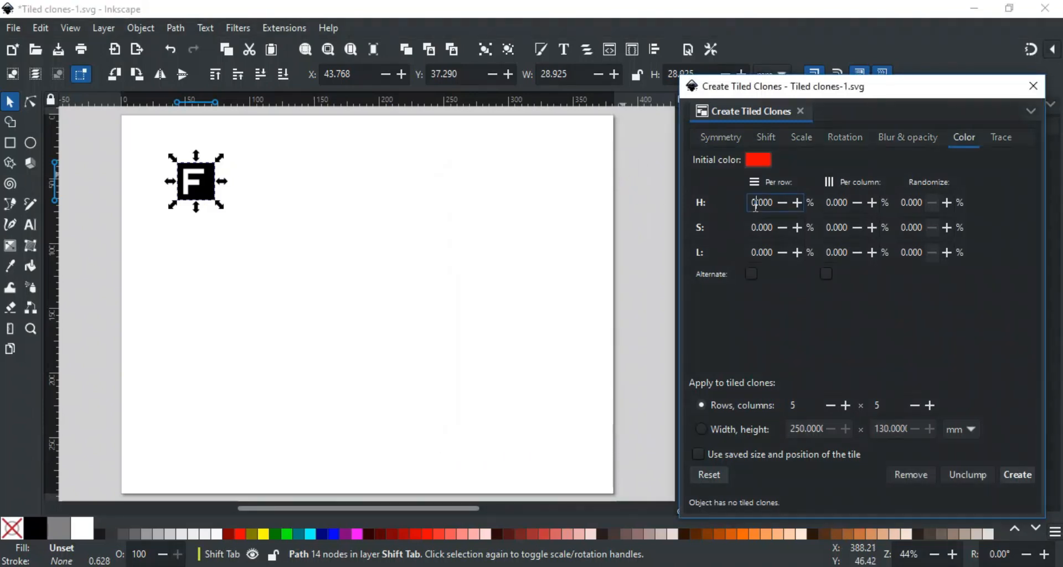
{"action": "left_click", "coordinate": [1010, 471]}
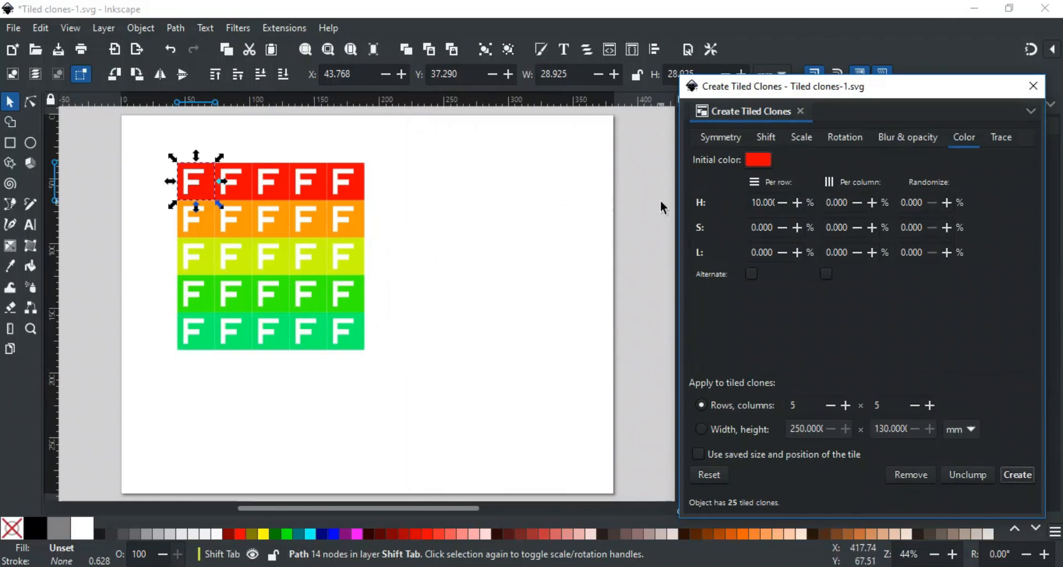
{"action": "left_click", "coordinate": [718, 474]}
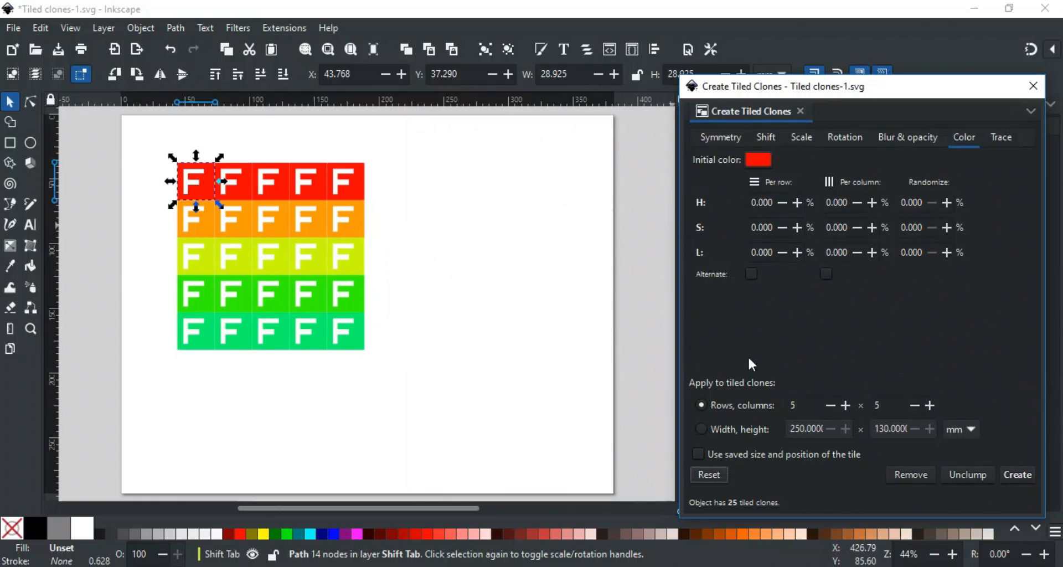
Recreate the red F clones with a per-row saturation change of -10%, and reset the settings
{"action": "left_click", "coordinate": [759, 230]}
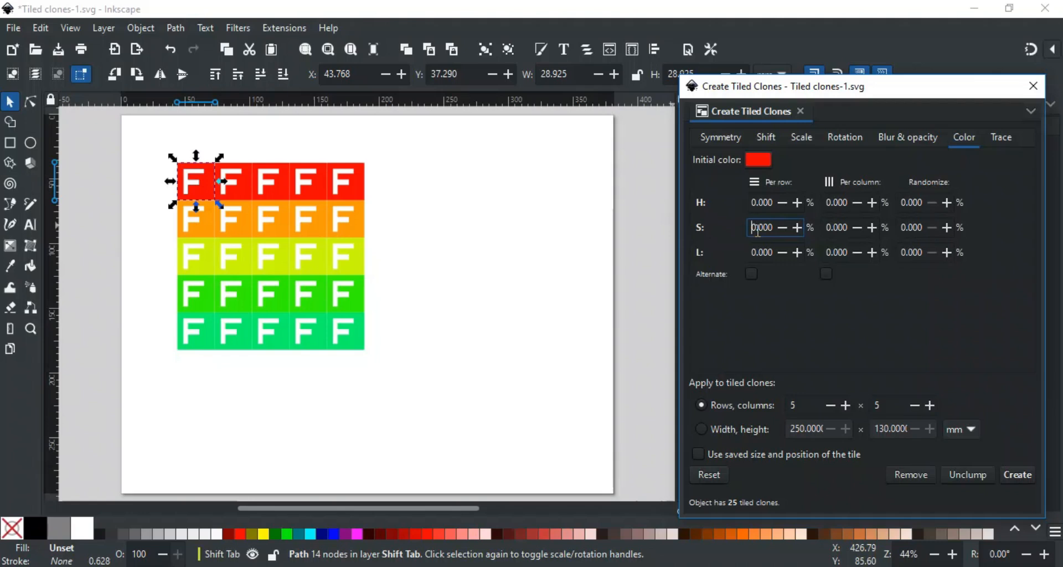
{"action": "type", "text": "-1"}
{"action": "left_click", "coordinate": [1013, 477]}
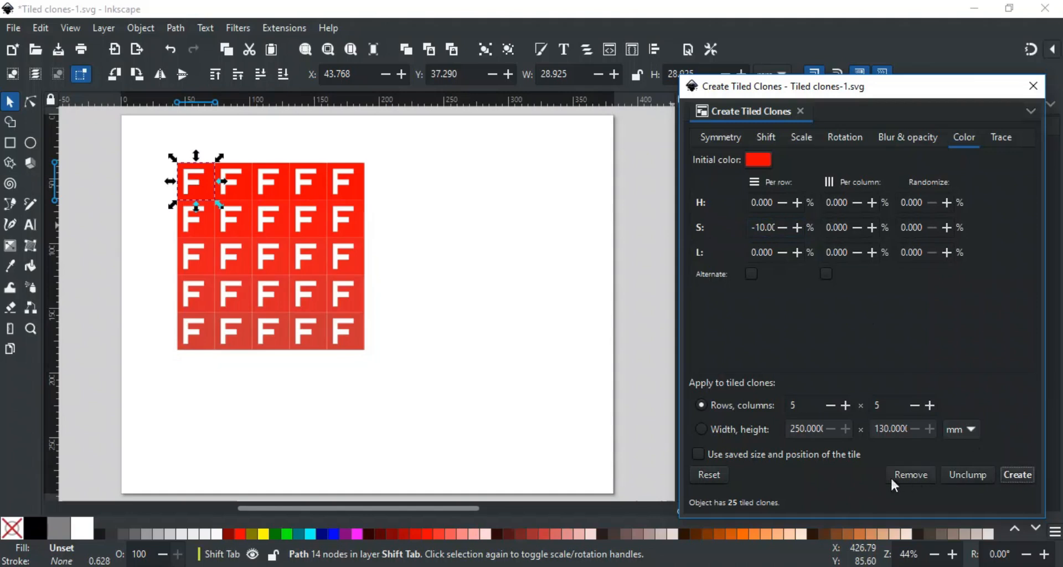
{"action": "left_click", "coordinate": [709, 475]}
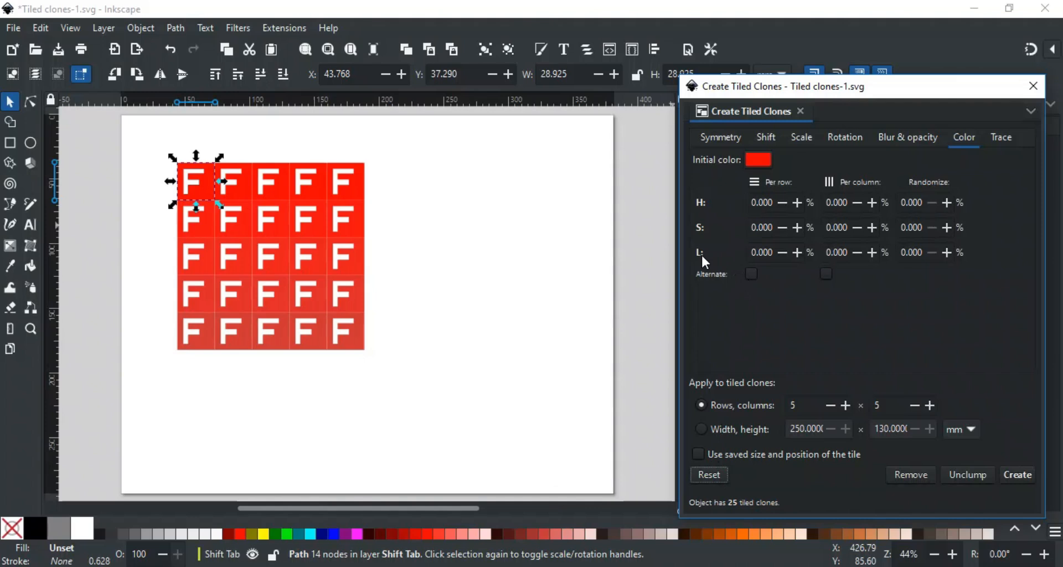
Recreate the red F clones with a per-row lightness change of 10%
{"action": "left_click", "coordinate": [753, 253]}
{"action": "type", "text": "1"}
{"action": "left_click", "coordinate": [1015, 474]}
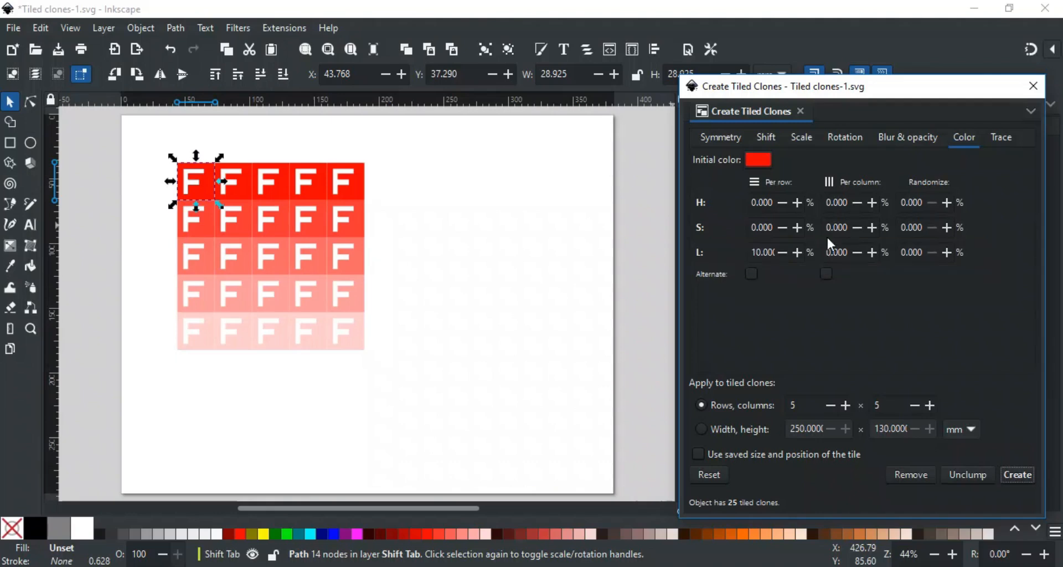
Add a per-column lightness change of -10% and recreate the red F clones
{"action": "left_click", "coordinate": [828, 252]}
{"action": "type", "text": "-1"}
{"action": "left_click", "coordinate": [1004, 470]}
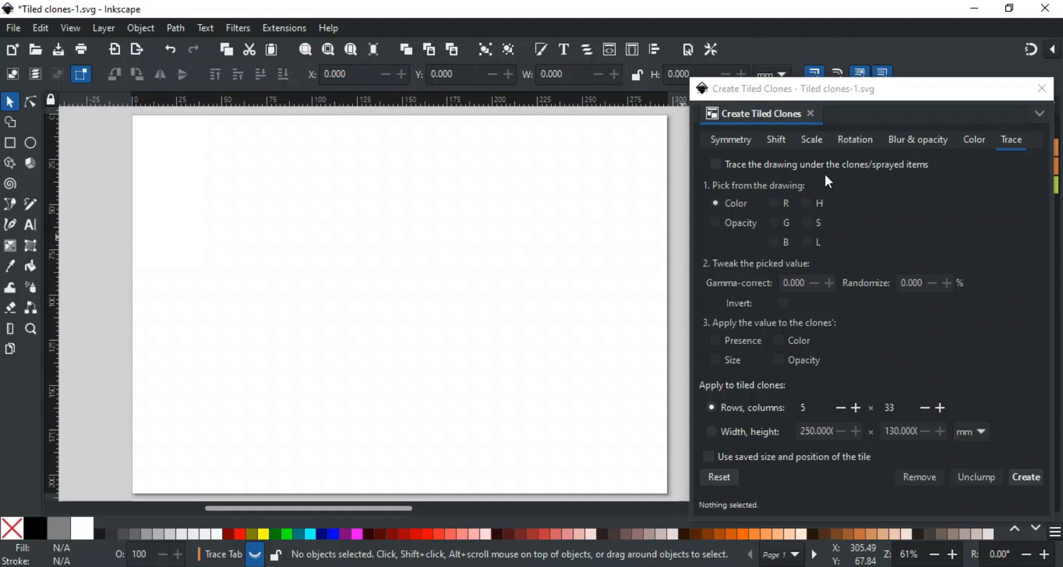
Enable tracing the drawing under the clones, and create clones of the Presence row's circle with the picked color applied to presence
{"action": "left_click", "coordinate": [714, 164]}
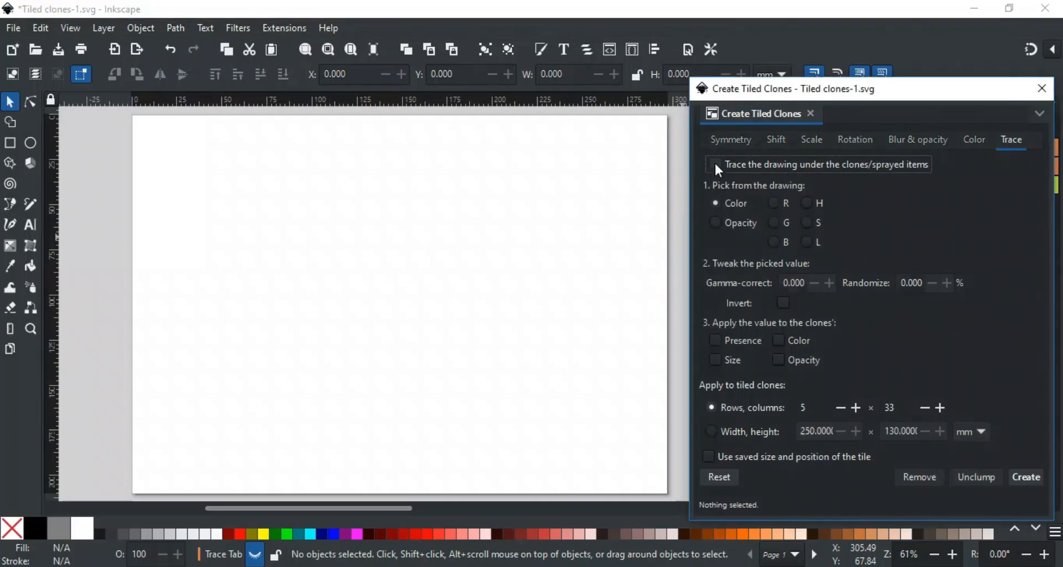
{"action": "left_click", "coordinate": [715, 164]}
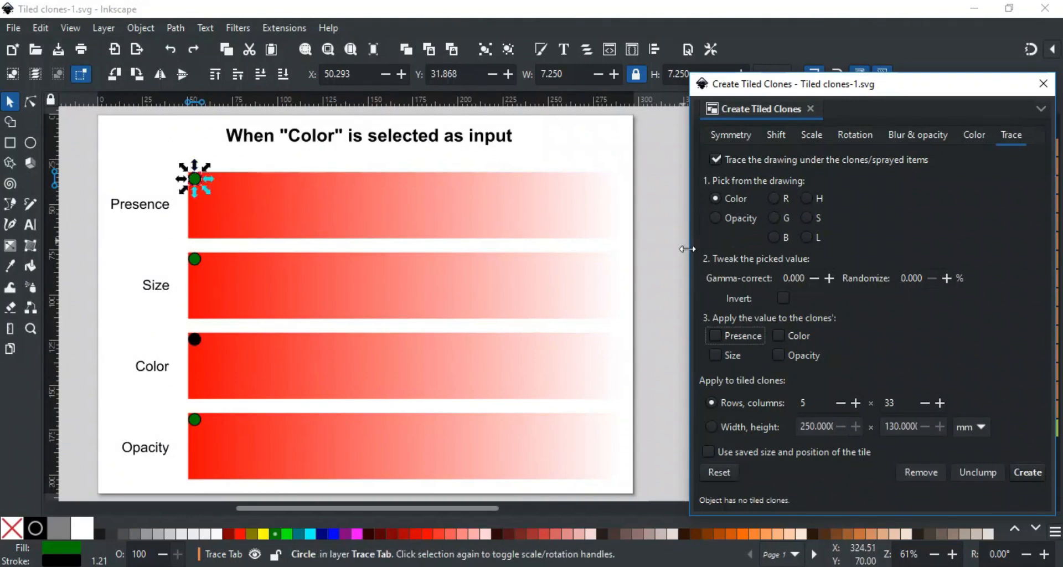
{"action": "left_click", "coordinate": [715, 336]}
{"action": "left_click", "coordinate": [1027, 472]}
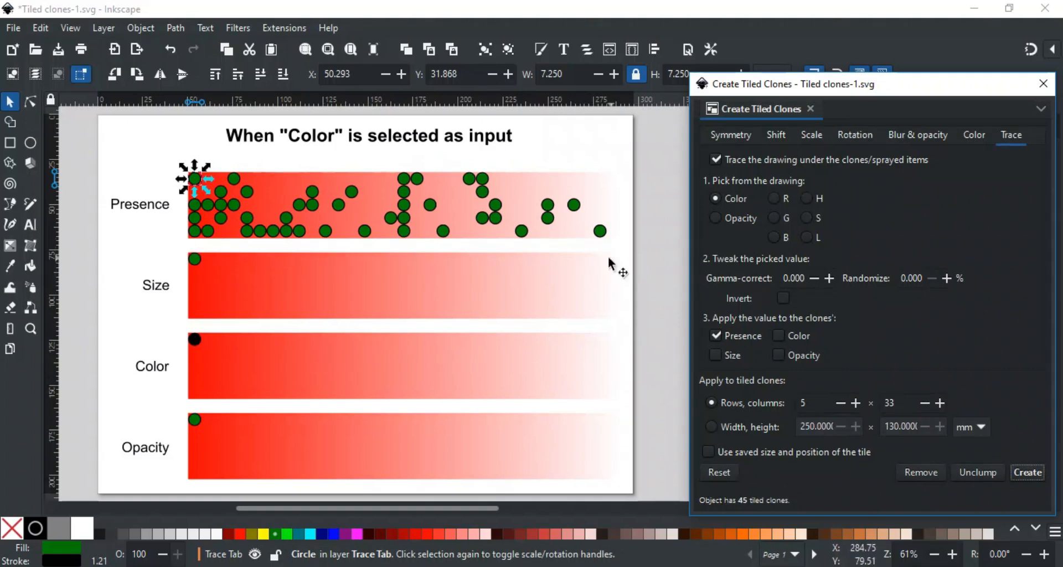
Create traced clones of the Size row's green circle with the picked color applied to size instead of presence
{"action": "left_click", "coordinate": [197, 267]}
{"action": "left_click", "coordinate": [715, 336]}
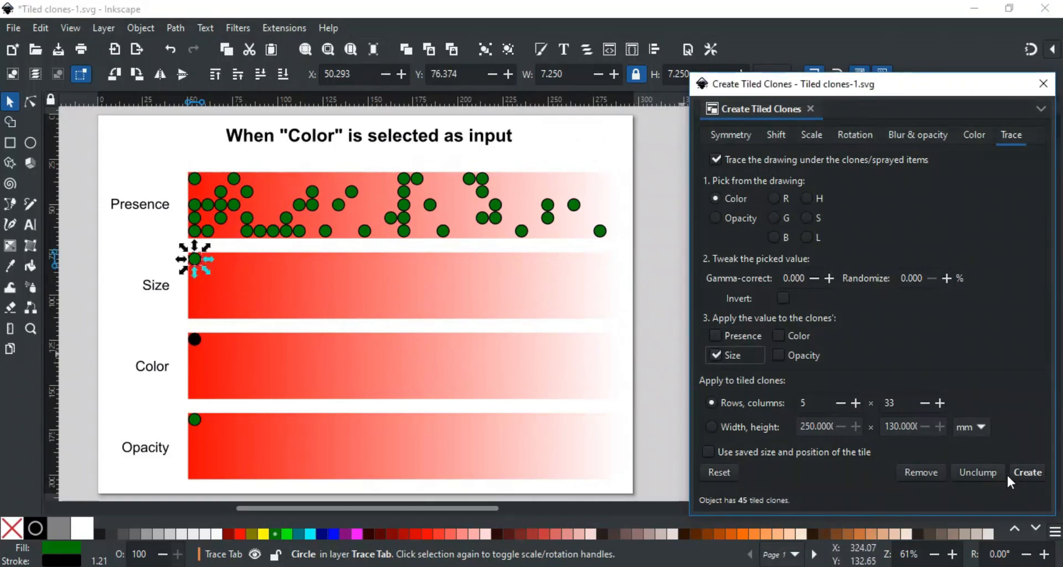
{"action": "left_click", "coordinate": [1028, 472]}
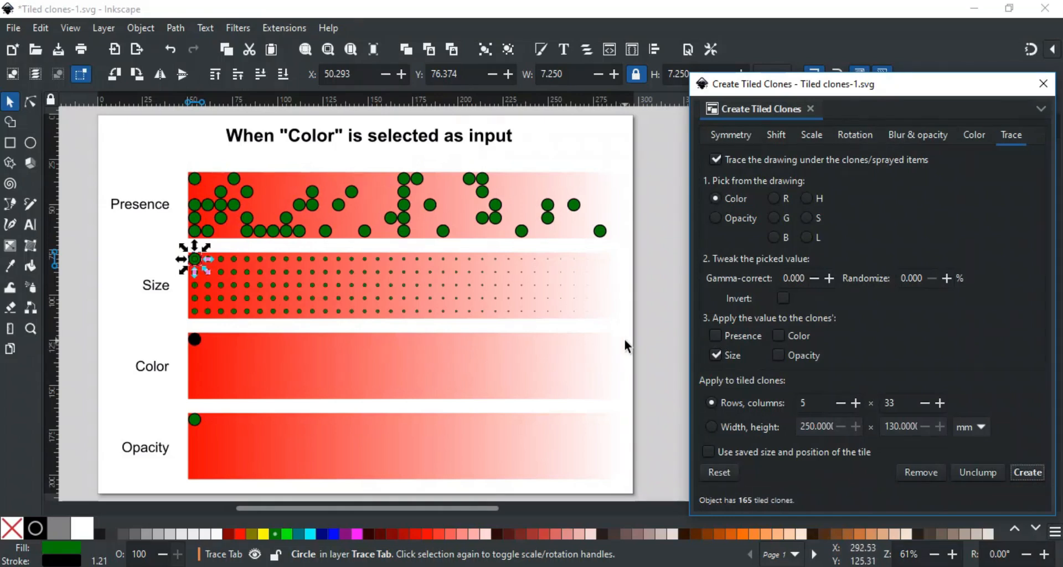
Create traced clones of the Color row's black circle with the picked color applied to color instead of size
{"action": "left_click", "coordinate": [199, 346]}
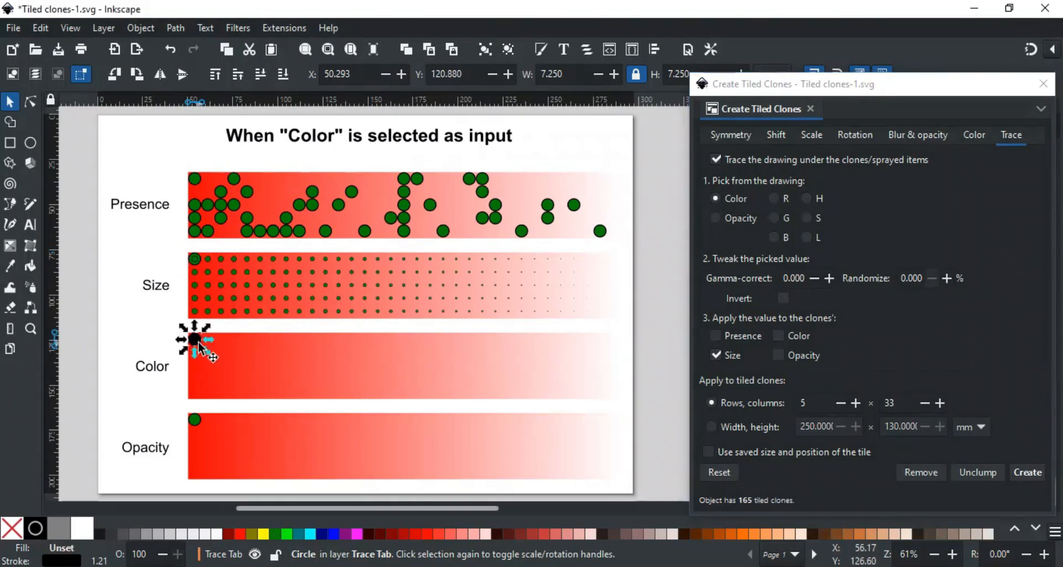
{"action": "left_click", "coordinate": [722, 353]}
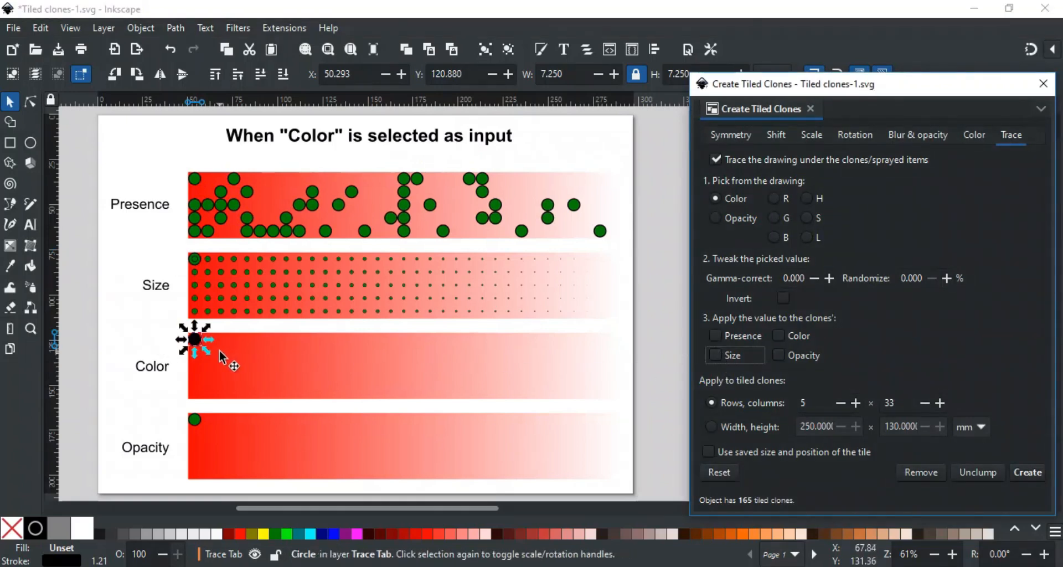
{"action": "left_click", "coordinate": [779, 336]}
{"action": "left_click", "coordinate": [1022, 480]}
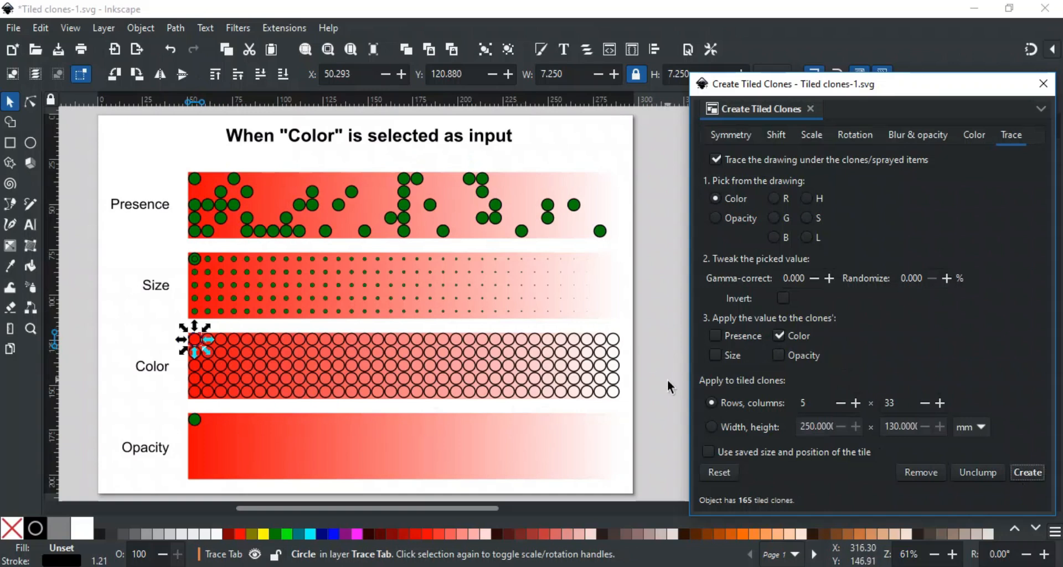
Create traced clones of the Opacity row's green circle with the picked color applied to opacity instead of color
{"action": "left_click", "coordinate": [197, 420]}
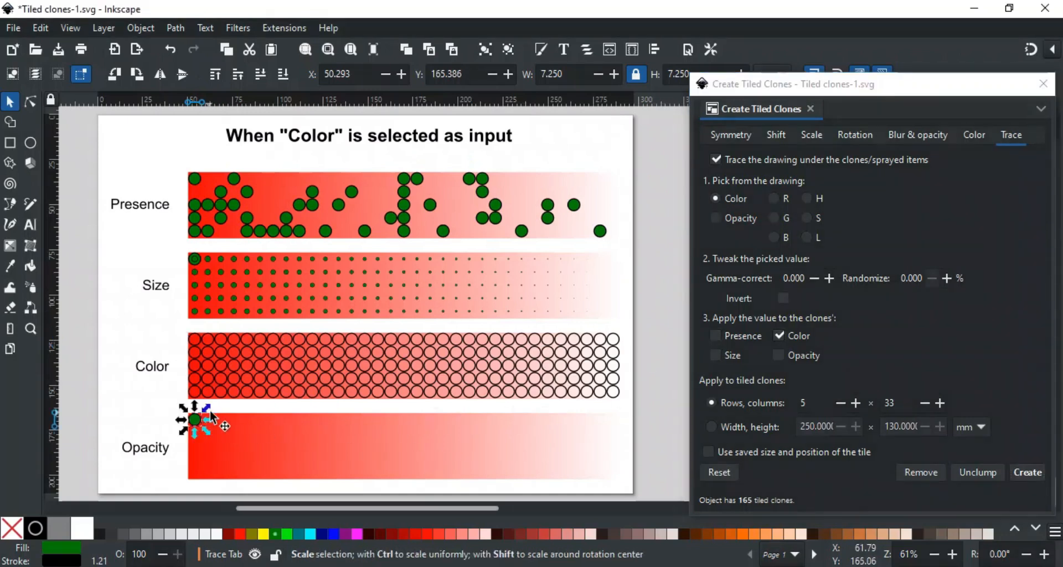
{"action": "left_click", "coordinate": [781, 339]}
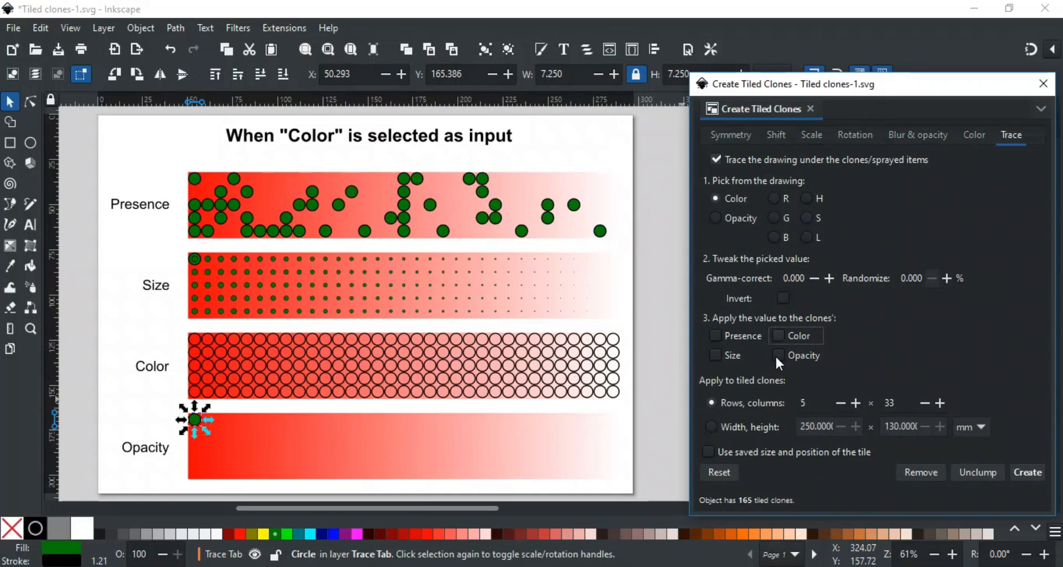
{"action": "left_click", "coordinate": [777, 355]}
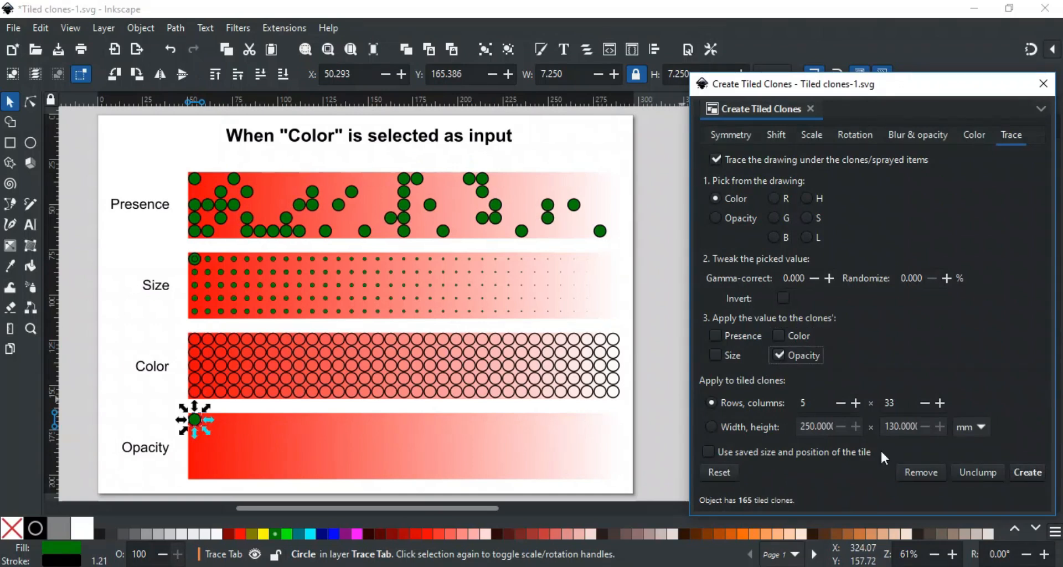
{"action": "left_click", "coordinate": [1016, 469]}
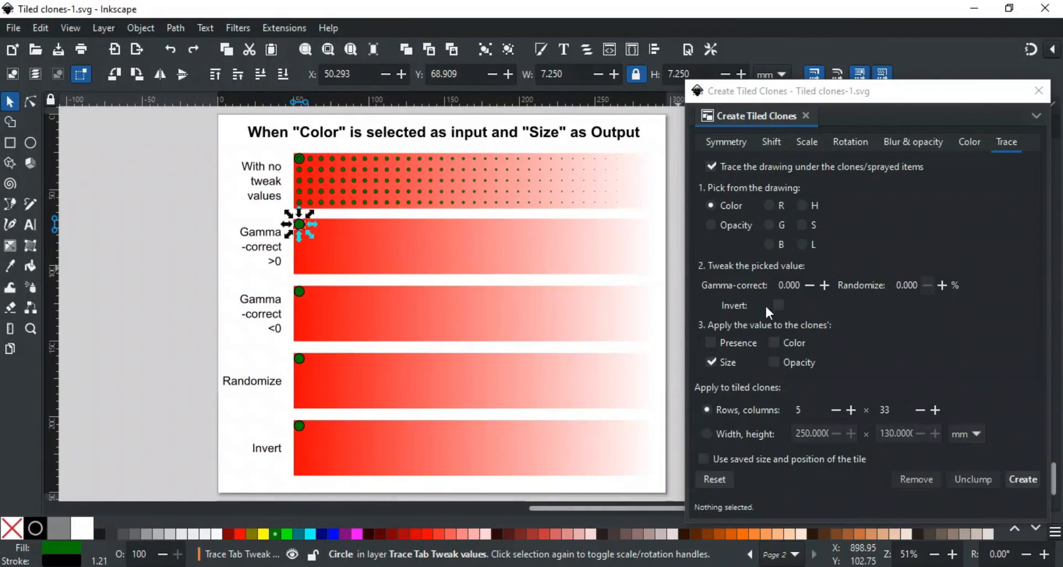
Set Gamma-correct to 1 and create traced clones of the circle in the "Gamma-correct >0" row
{"action": "left_click_drag", "start_coordinate": [778, 285], "coordinate": [784, 285]}
{"action": "type", "text": "1"}
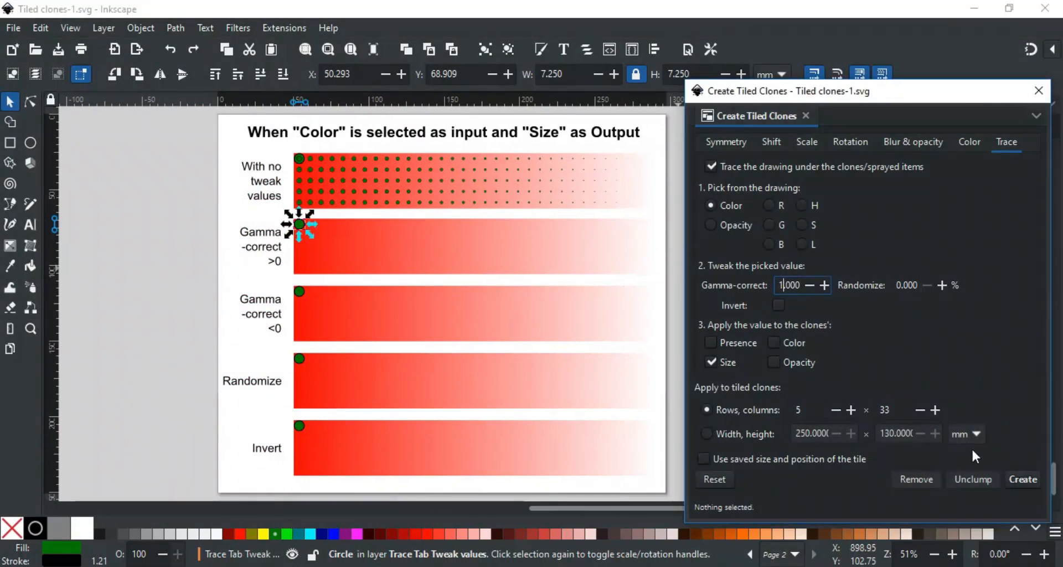
{"action": "left_click", "coordinate": [1023, 480]}
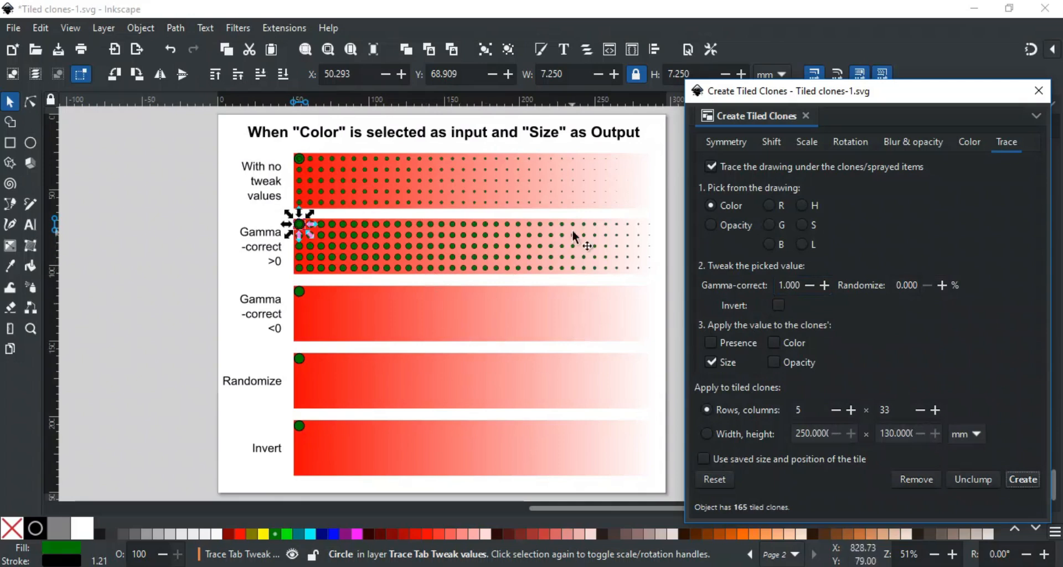
Create traced clones of the circle in the "Gamma-correct <0" row with a Gamma-correct value of -0.5
{"action": "left_click", "coordinate": [297, 293]}
{"action": "left_click", "coordinate": [790, 285]}
{"action": "type", "text": "-0.5"}
{"action": "left_click", "coordinate": [1021, 479]}
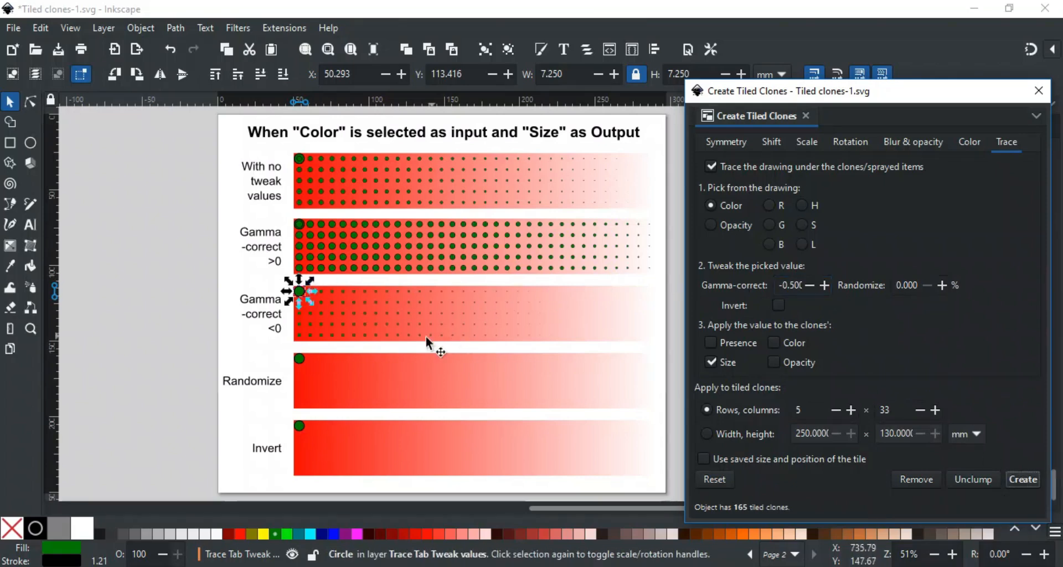
Create traced clones of the Randomize row's circle with Gamma-correct set to 0 and Randomize set to 10%
{"action": "left_click_drag", "start_coordinate": [298, 292], "coordinate": [299, 359]}
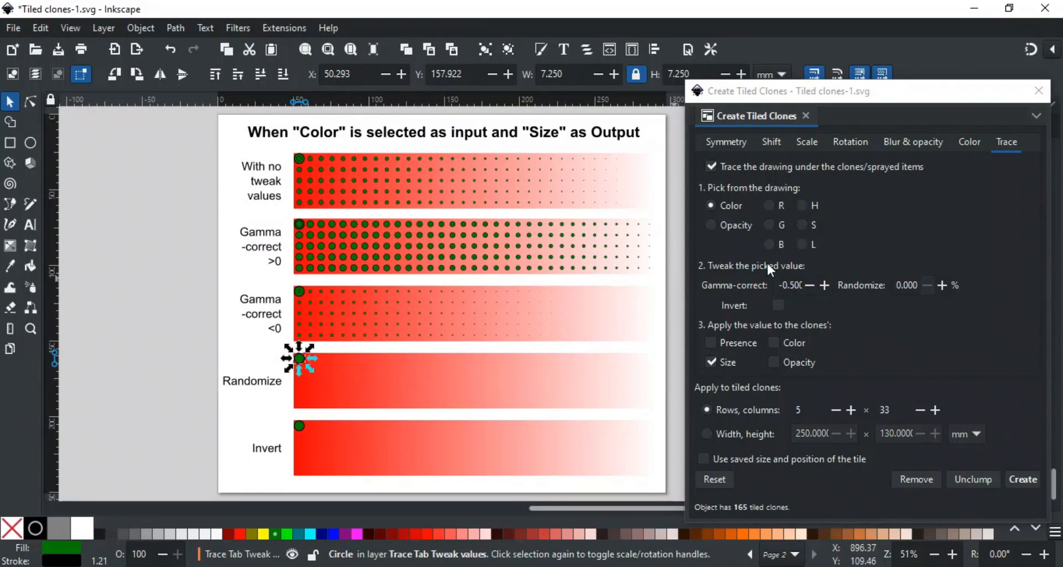
{"action": "left_click", "coordinate": [791, 285]}
{"action": "type", "text": "0"}
{"action": "left_click", "coordinate": [898, 285]}
{"action": "type", "text": "1"}
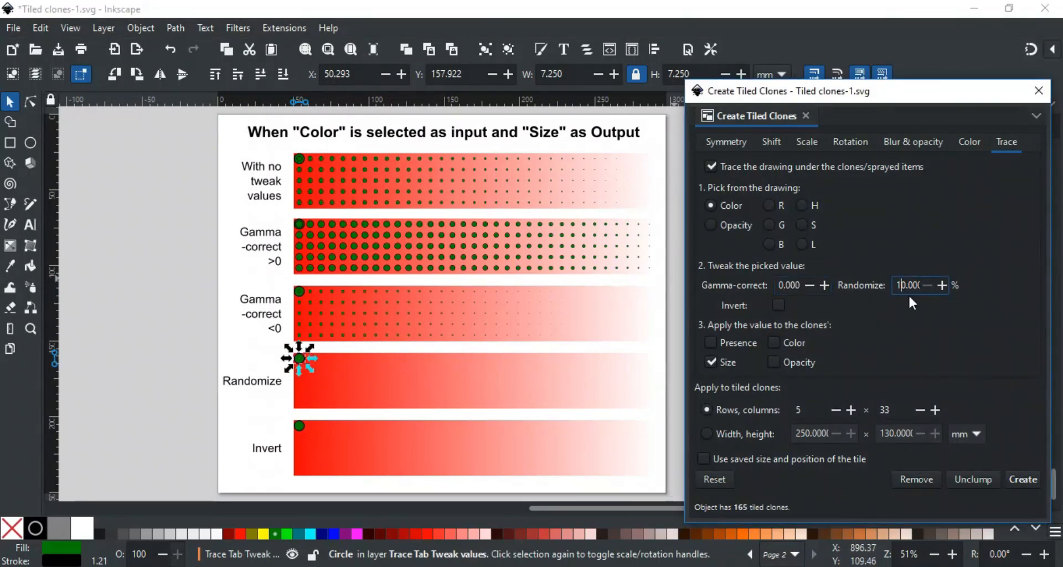
{"action": "left_click", "coordinate": [1030, 481]}
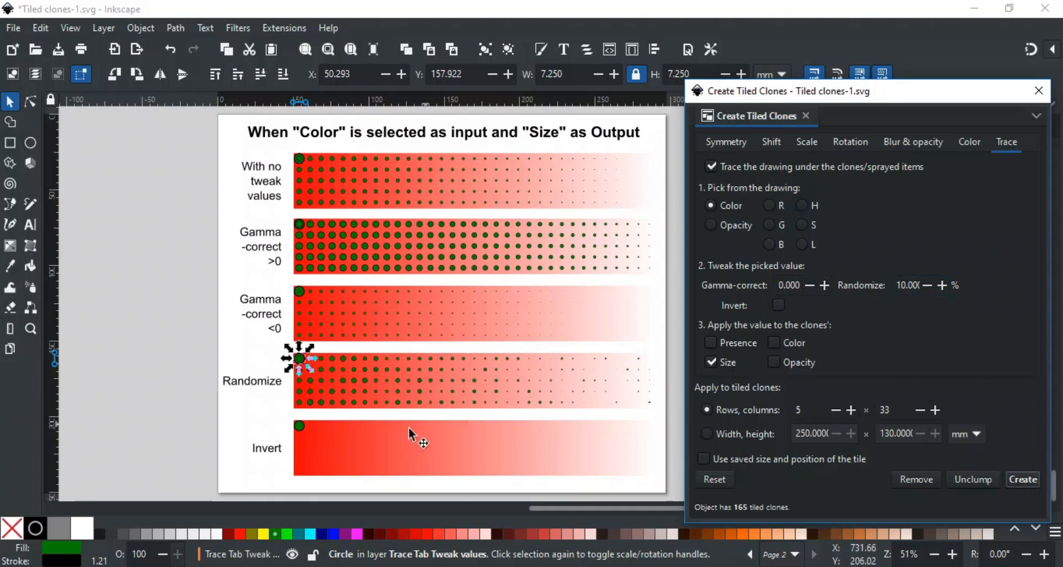
Select the Invert row's circle, open the Randomize value for editing and enable Invert for the picked value
{"action": "left_click", "coordinate": [301, 427]}
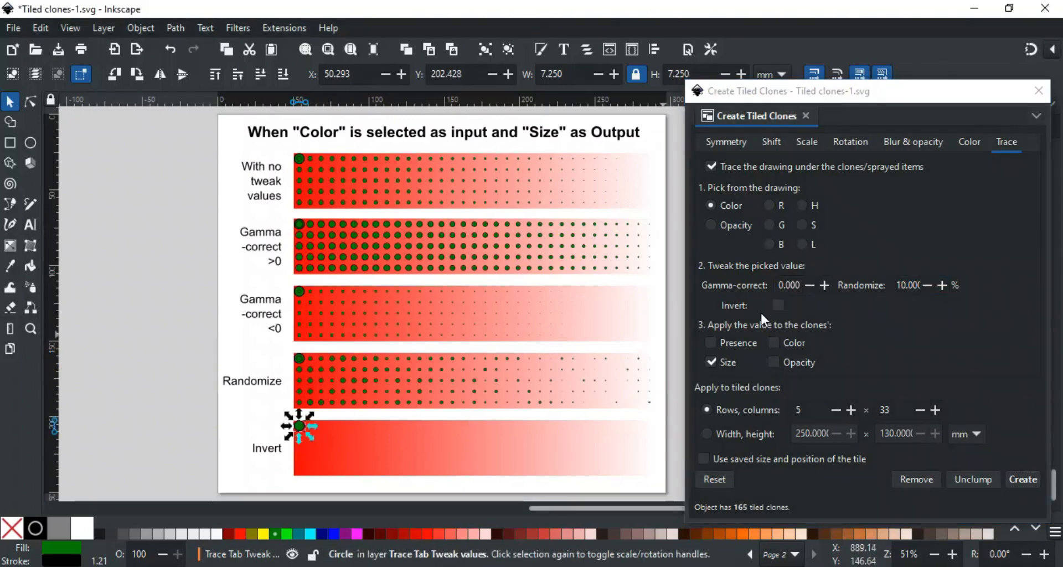
{"action": "left_click", "coordinate": [898, 287]}
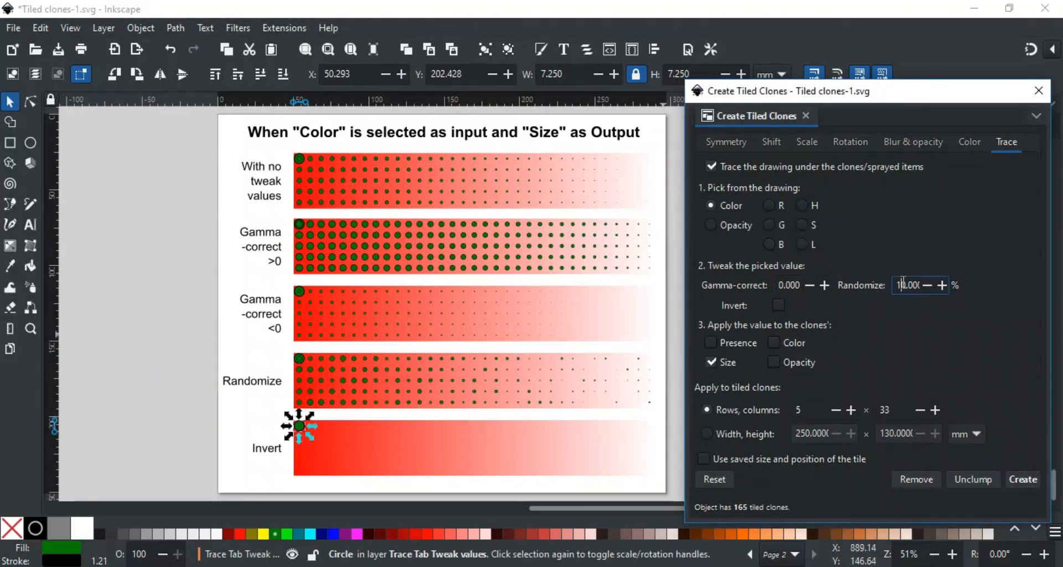
{"action": "left_click", "coordinate": [779, 305]}
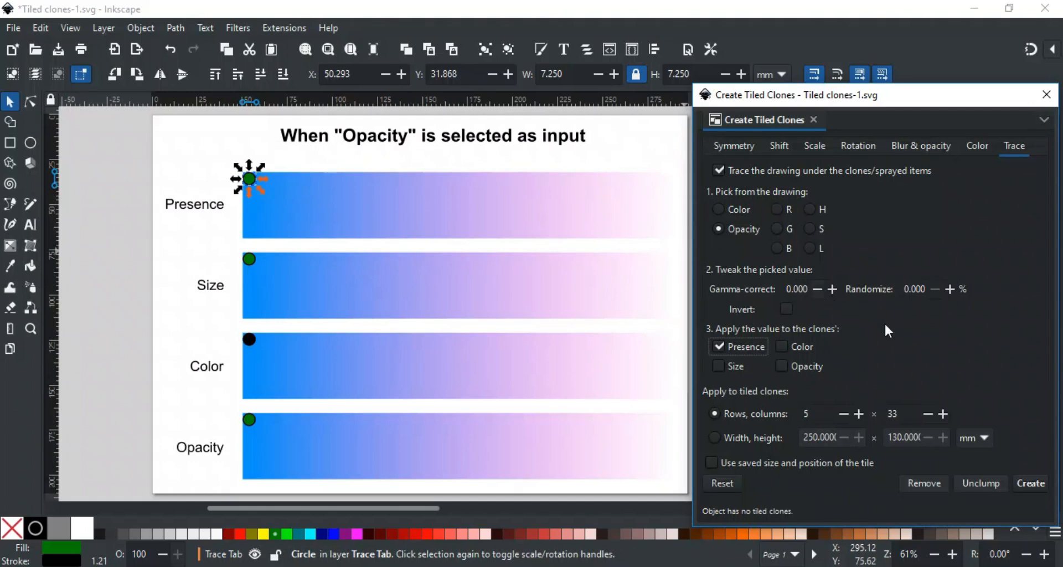
With Opacity as the picked input, create clones of the Presence row's circle applied to presence and of the Size row's circle applied to size only
{"action": "left_click", "coordinate": [1033, 482]}
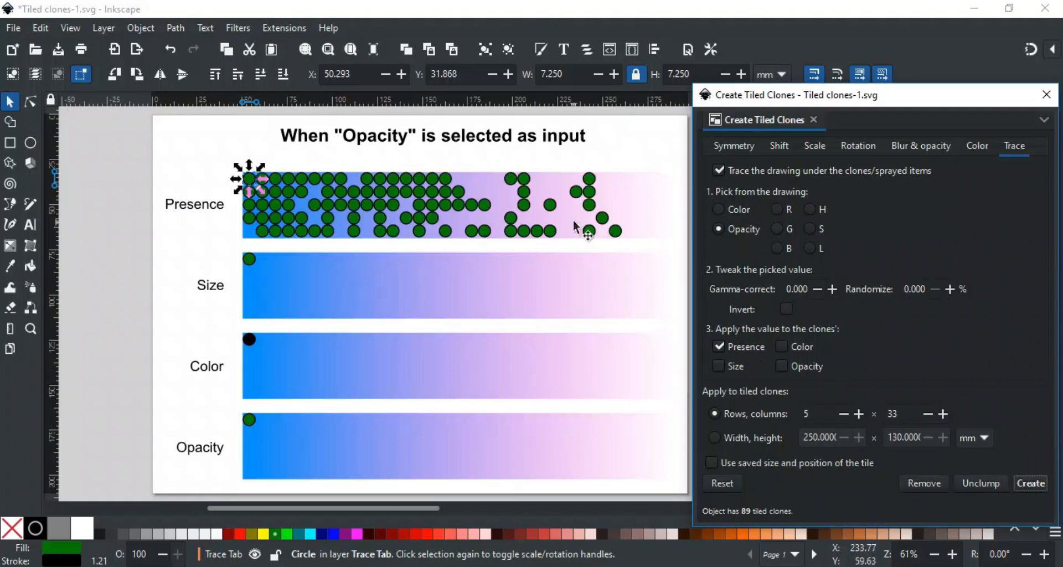
{"action": "left_click", "coordinate": [247, 262]}
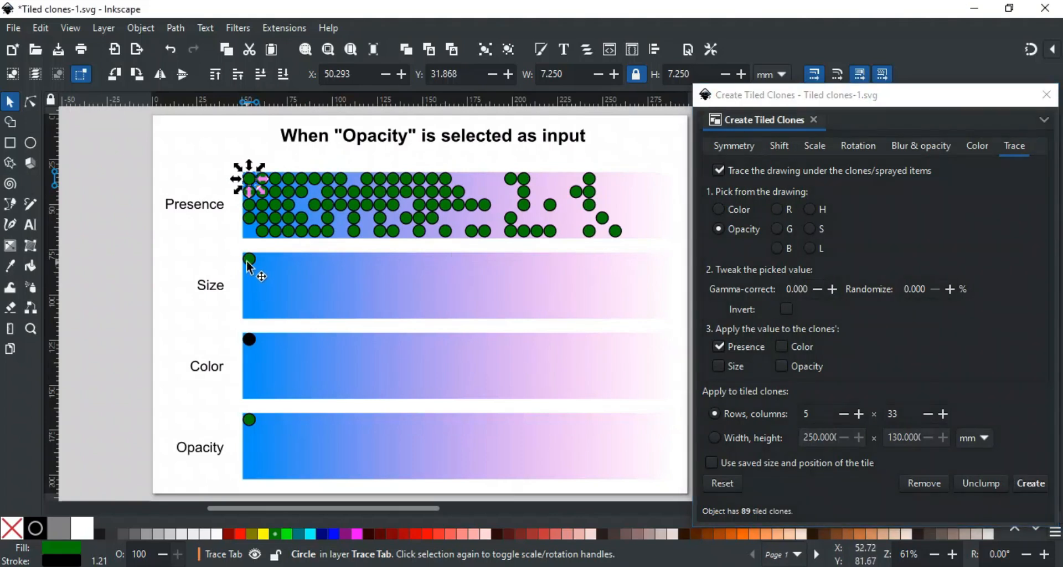
{"action": "left_click", "coordinate": [247, 260]}
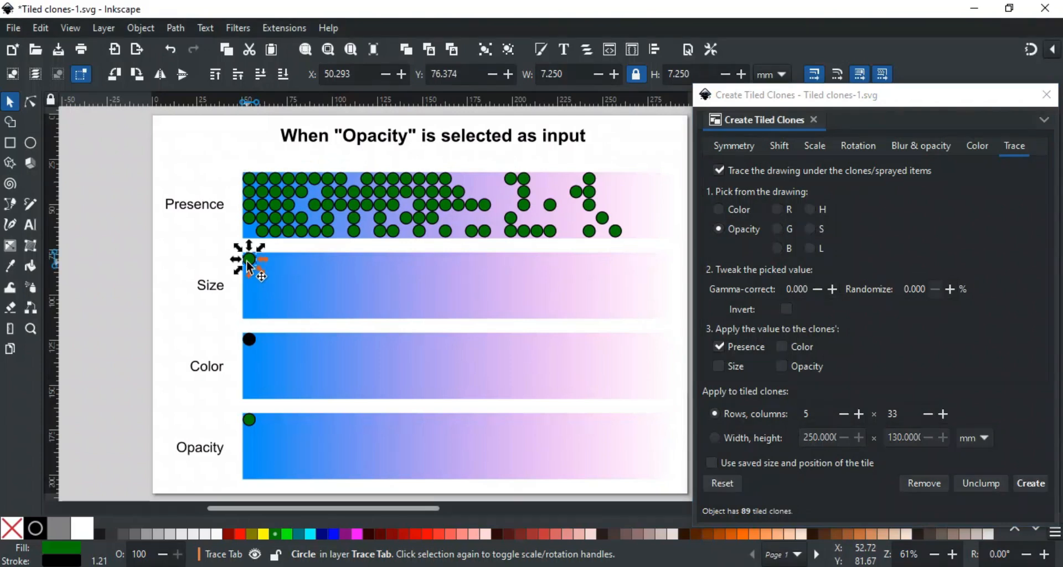
{"action": "left_click", "coordinate": [720, 347]}
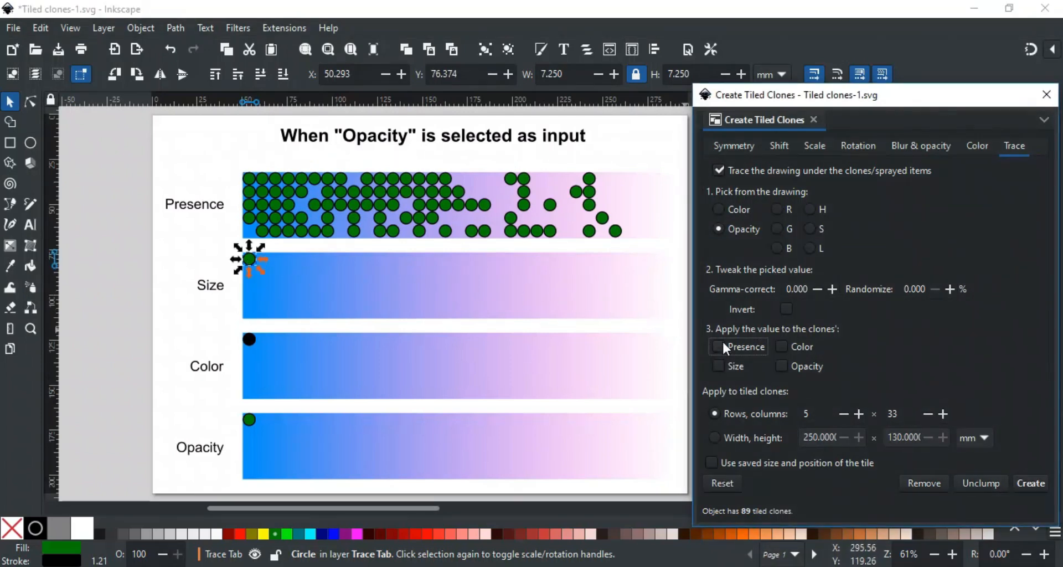
{"action": "left_click", "coordinate": [719, 365]}
{"action": "left_click", "coordinate": [1025, 479]}
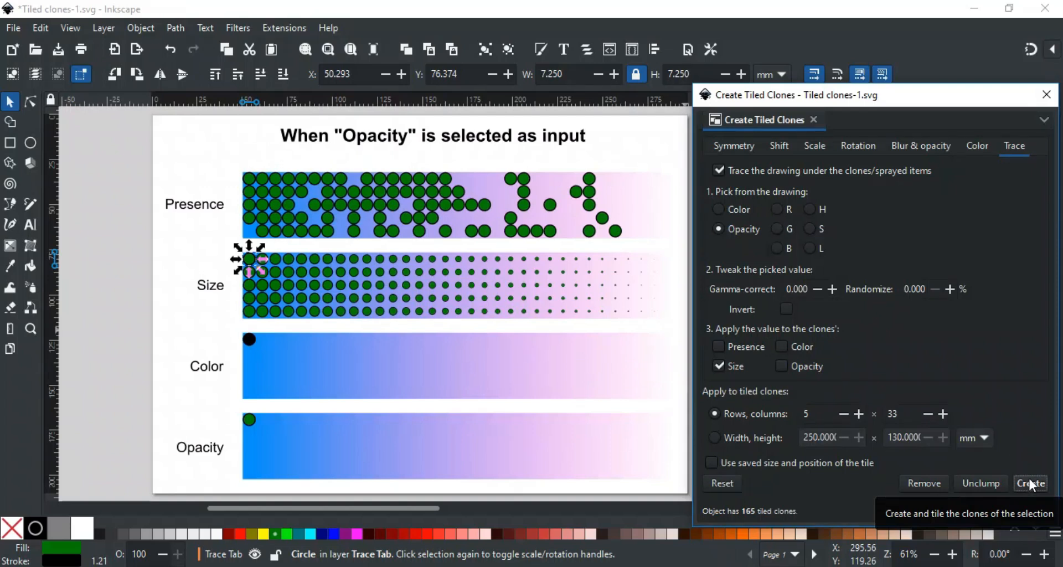
Create opacity-traced clones of the Color row's black circle, applying the picked value to color instead of size
{"action": "left_click", "coordinate": [250, 340]}
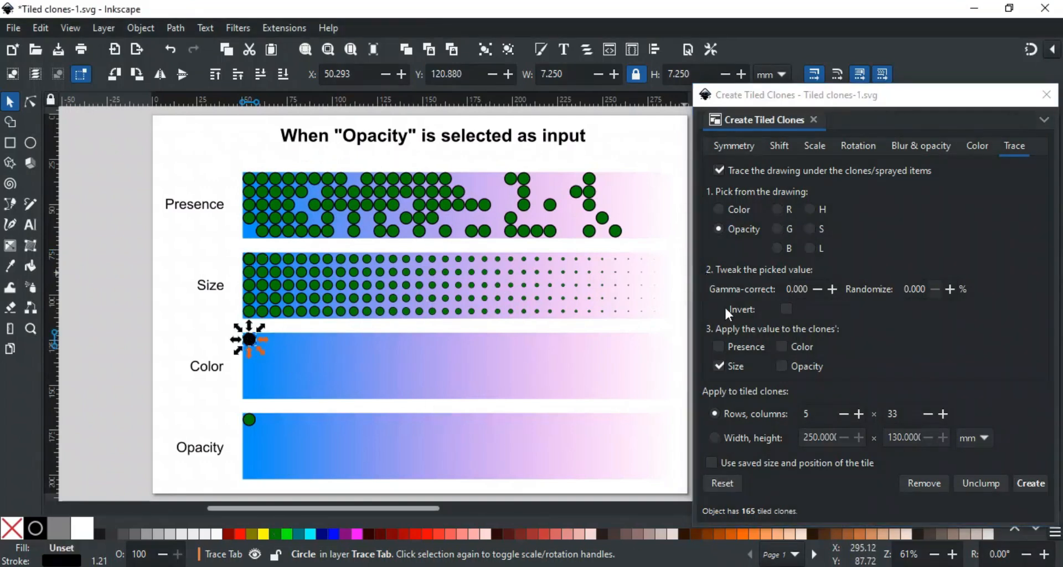
{"action": "left_click", "coordinate": [725, 366]}
{"action": "left_click", "coordinate": [781, 347]}
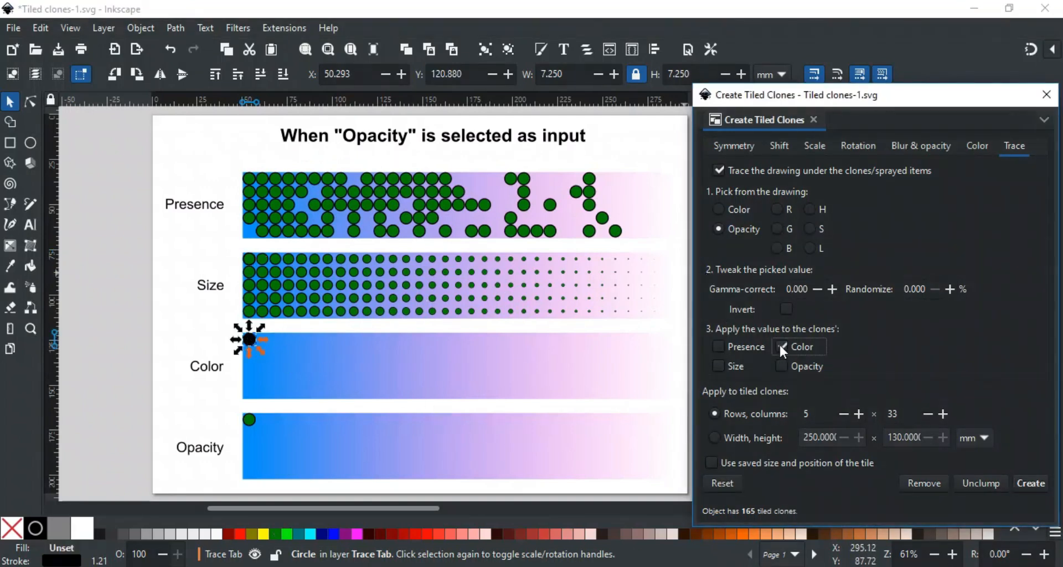
{"action": "left_click", "coordinate": [1033, 484]}
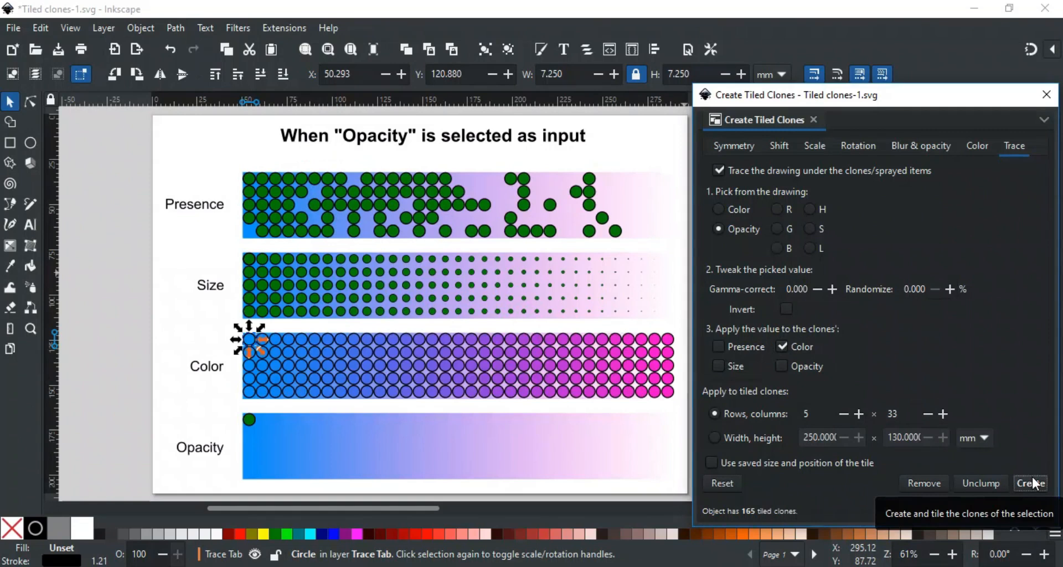
Create opacity-traced clones of the Opacity row's green circle, applying the picked value to opacity instead of color
{"action": "left_click", "coordinate": [248, 424]}
{"action": "left_click", "coordinate": [785, 348]}
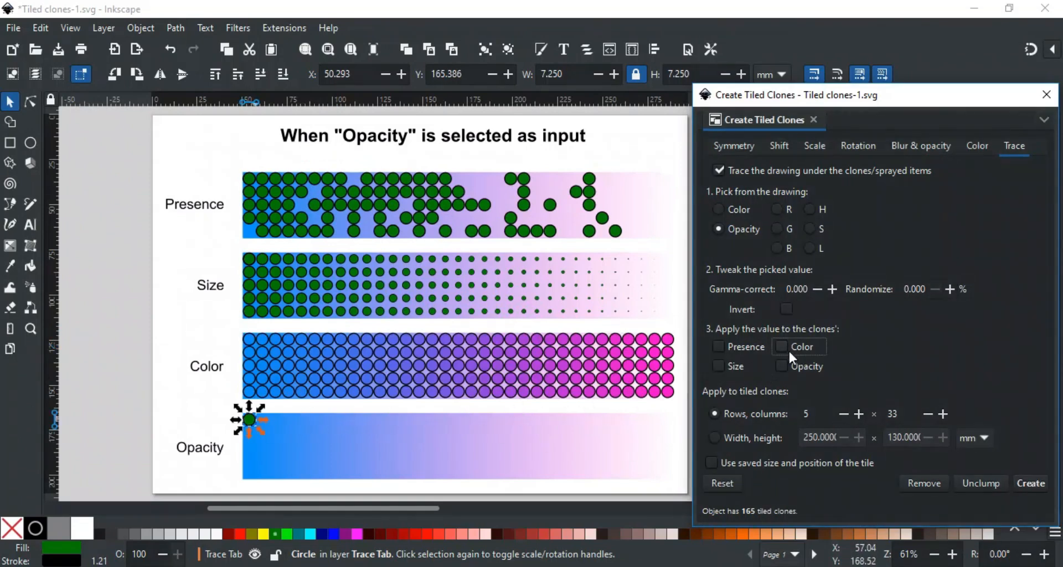
{"action": "left_click", "coordinate": [792, 367]}
{"action": "left_click", "coordinate": [1028, 476]}
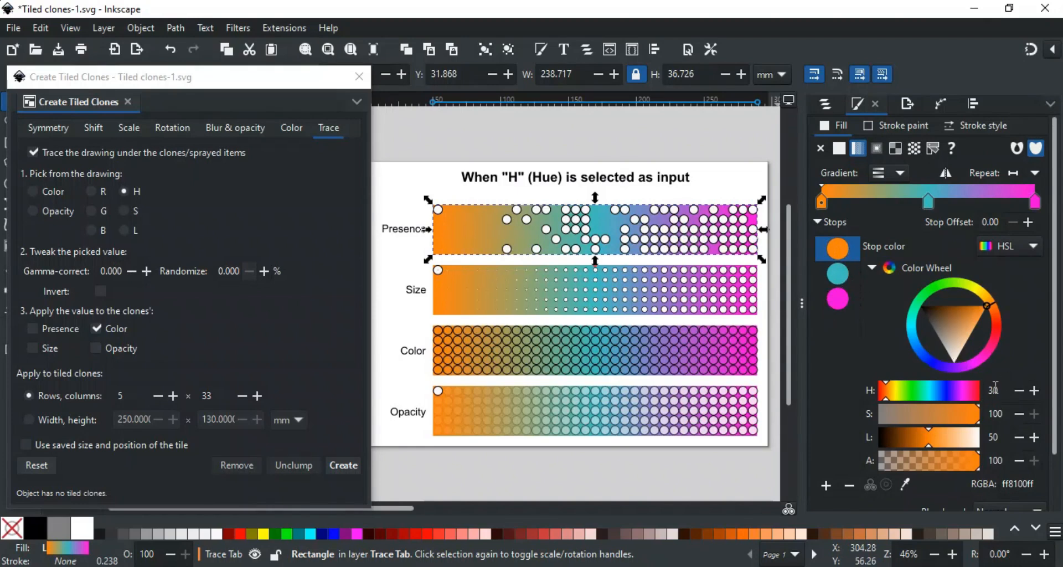
Examine the hue values of the teal middle stop and pink end stop in the Presence row's gradient
{"action": "left_click", "coordinate": [837, 274]}
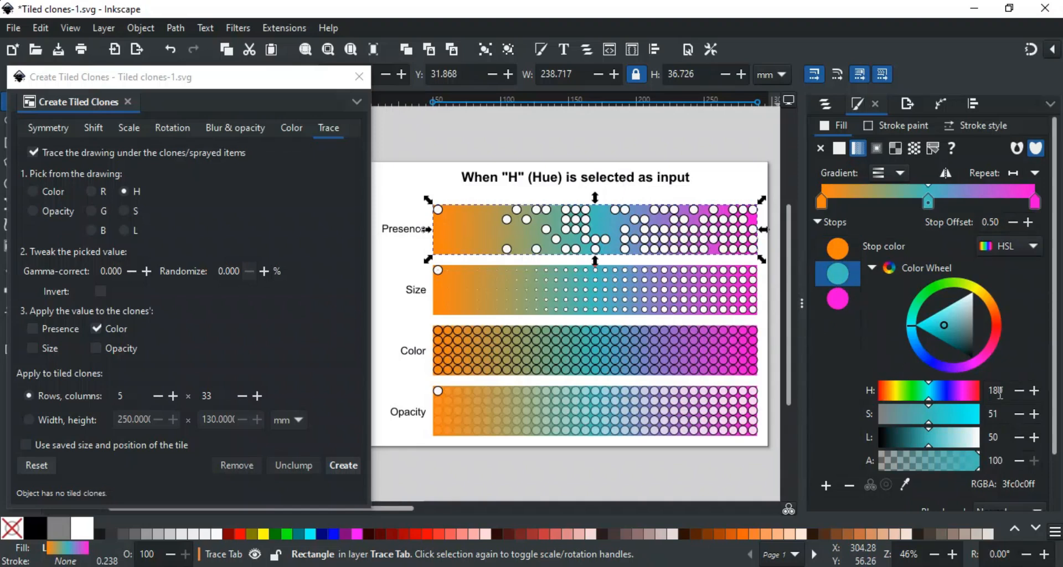
{"action": "left_click", "coordinate": [838, 300]}
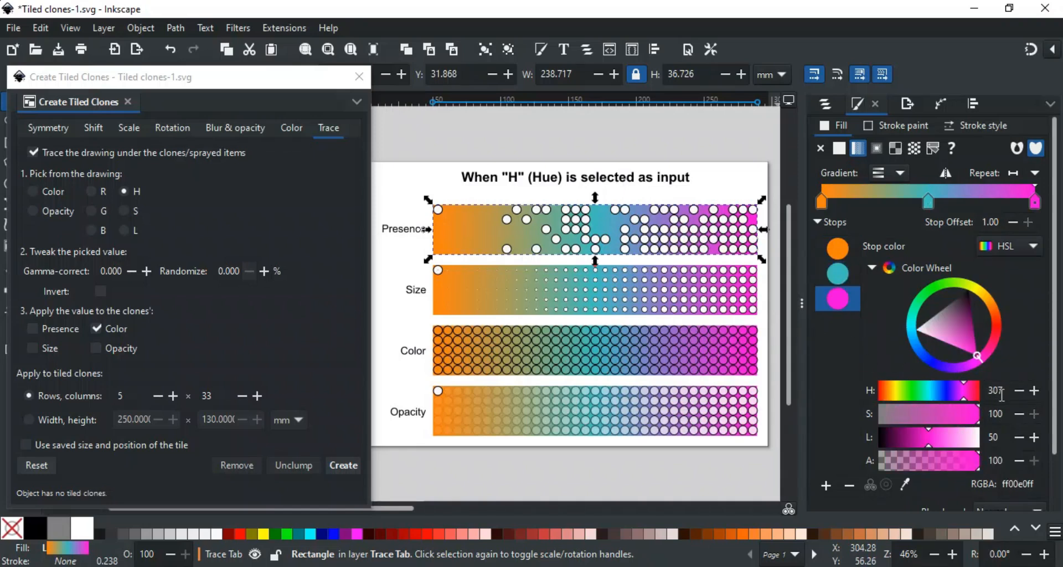